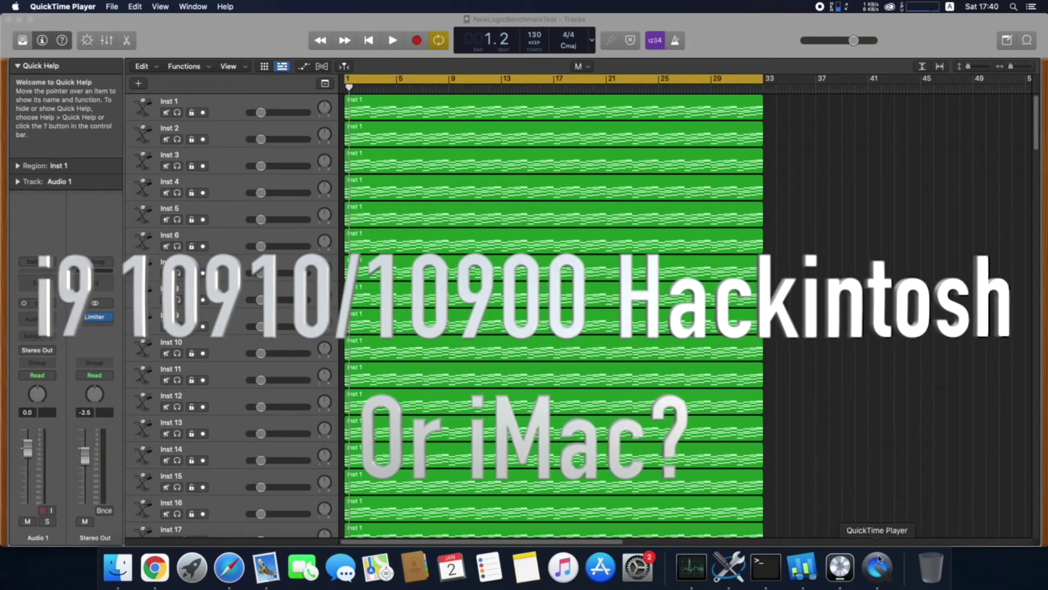
- Open Logic Pro's General preferences to view the Project Handling options
left_click(878, 558)
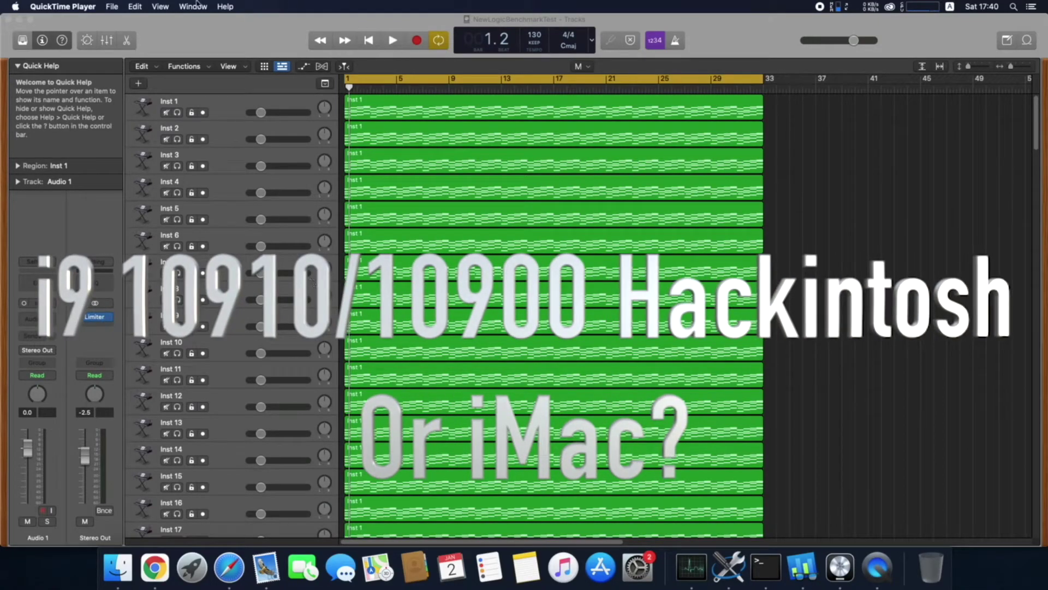
left_click(80, 17)
left_click(48, 7)
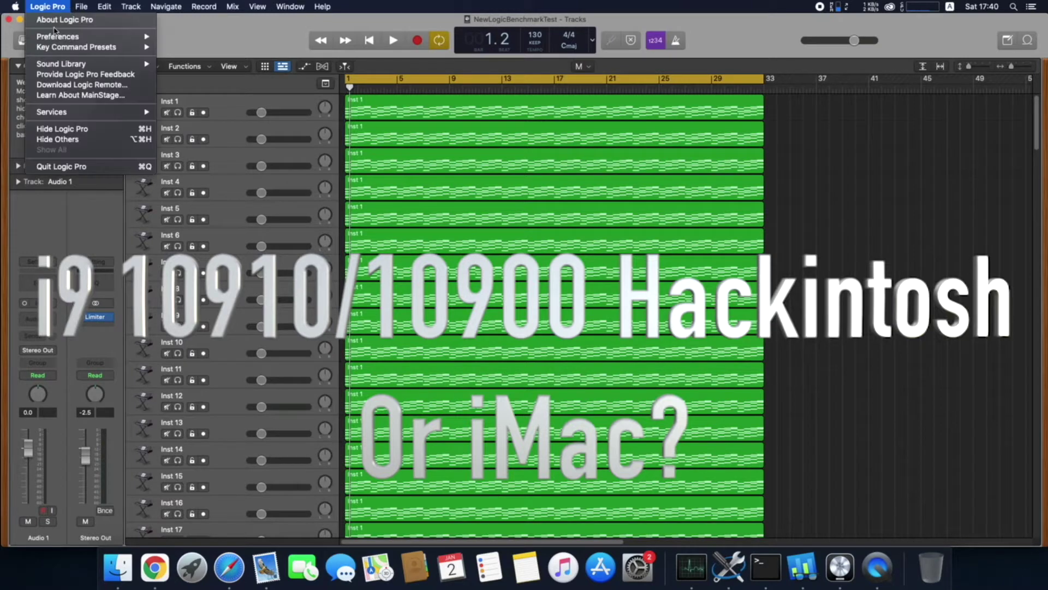
mouse_move(57, 36)
left_click(185, 36)
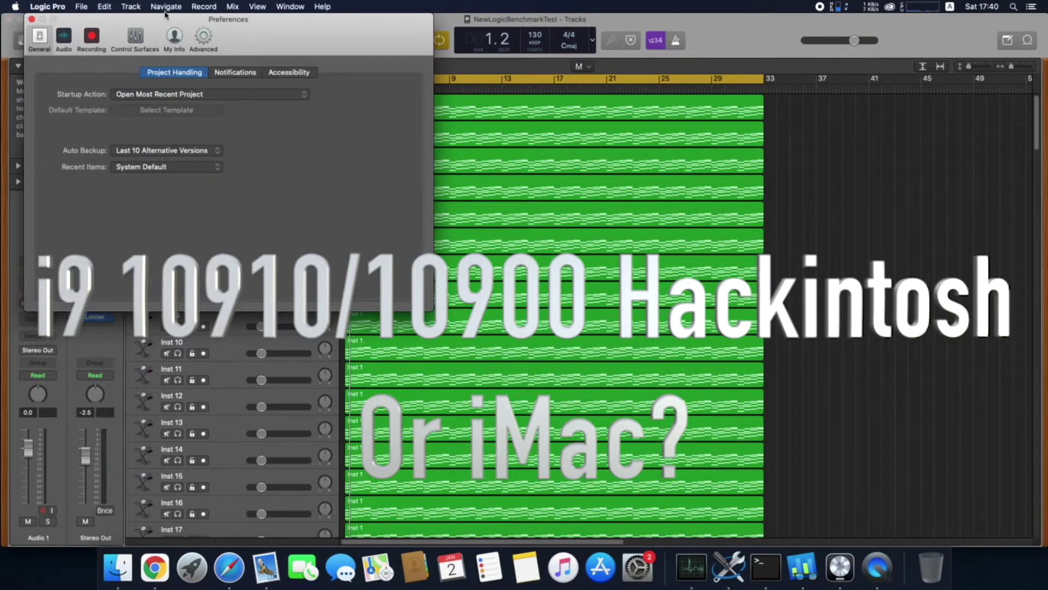
- Center the Preferences window and enable Show Advanced Tools and Advanced Editing
left_click_drag(165, 13, 513, 142)
left_click(550, 161)
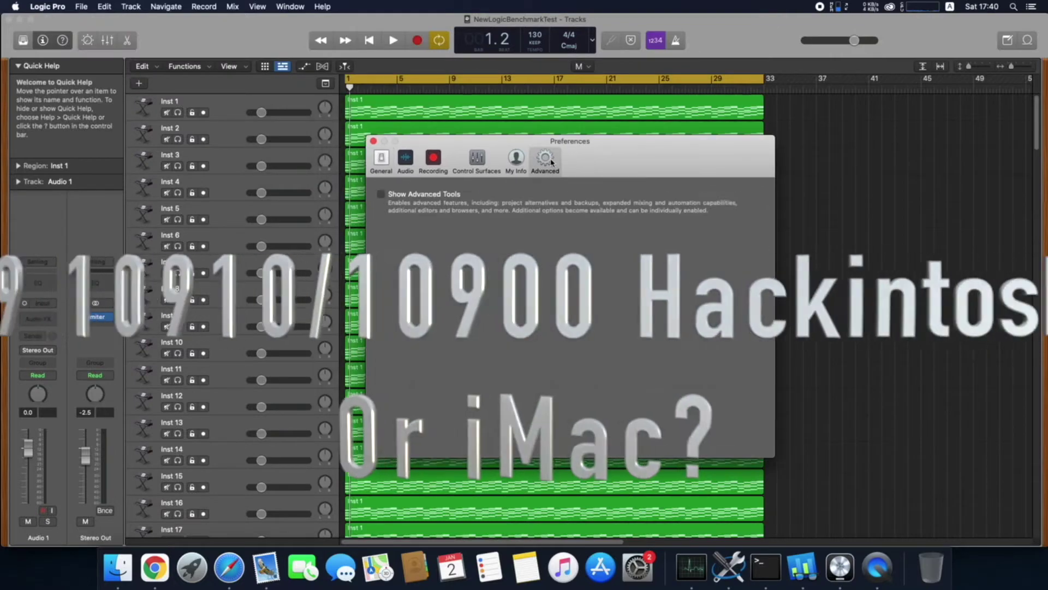
left_click(454, 195)
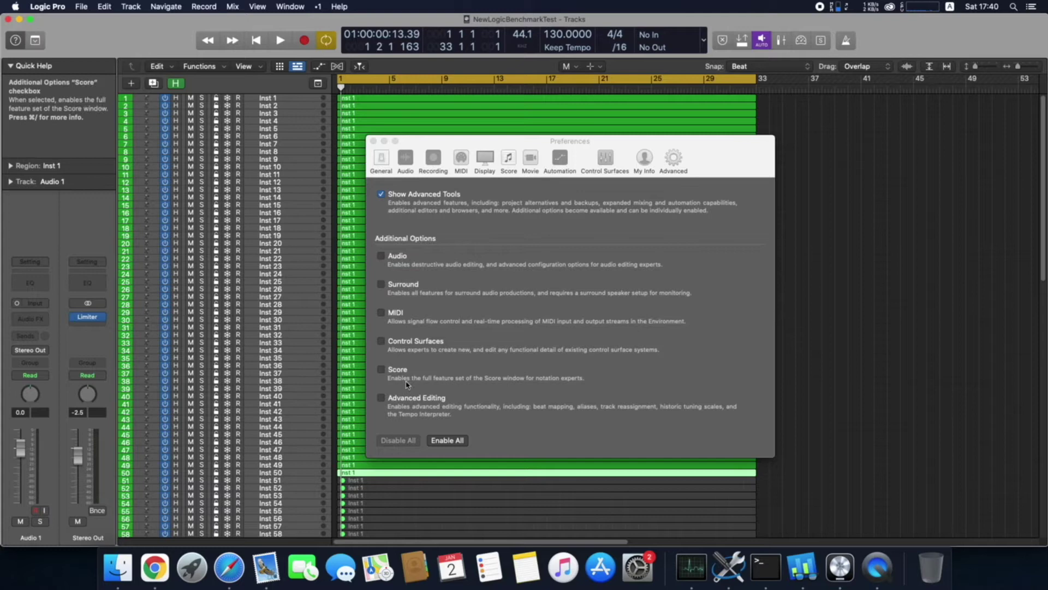
left_click(382, 398)
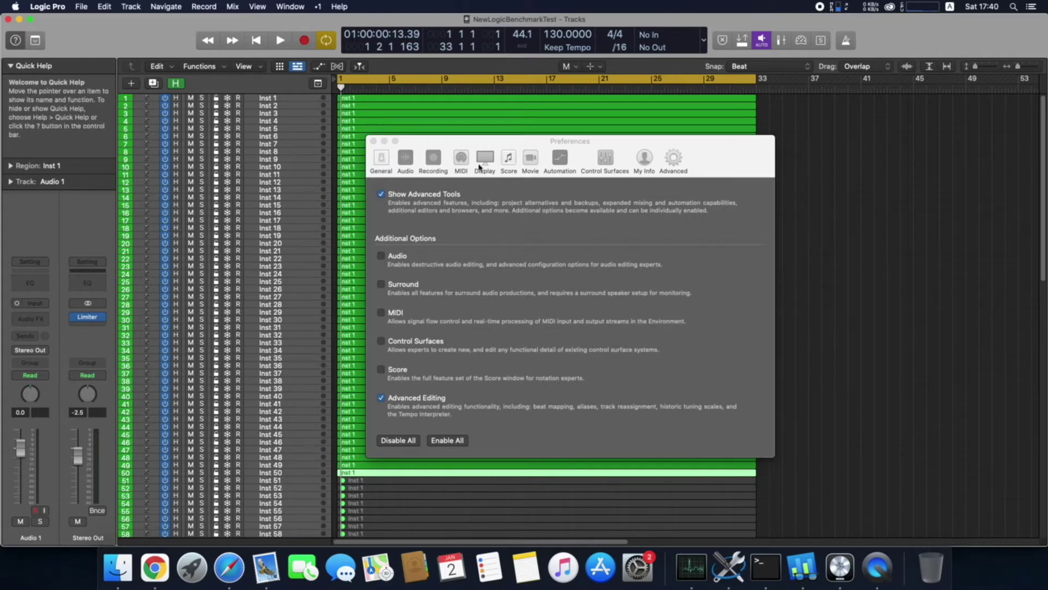
- Set ReWire Behavior to Live Mode (ReWire and Internal) in the Audio preferences
left_click(414, 159)
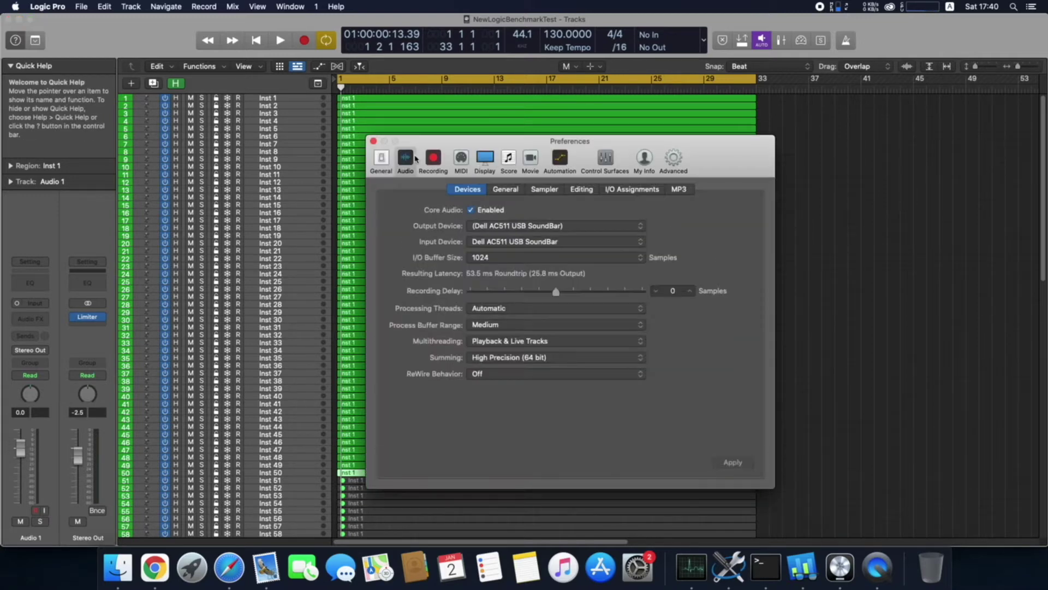
left_click(601, 374)
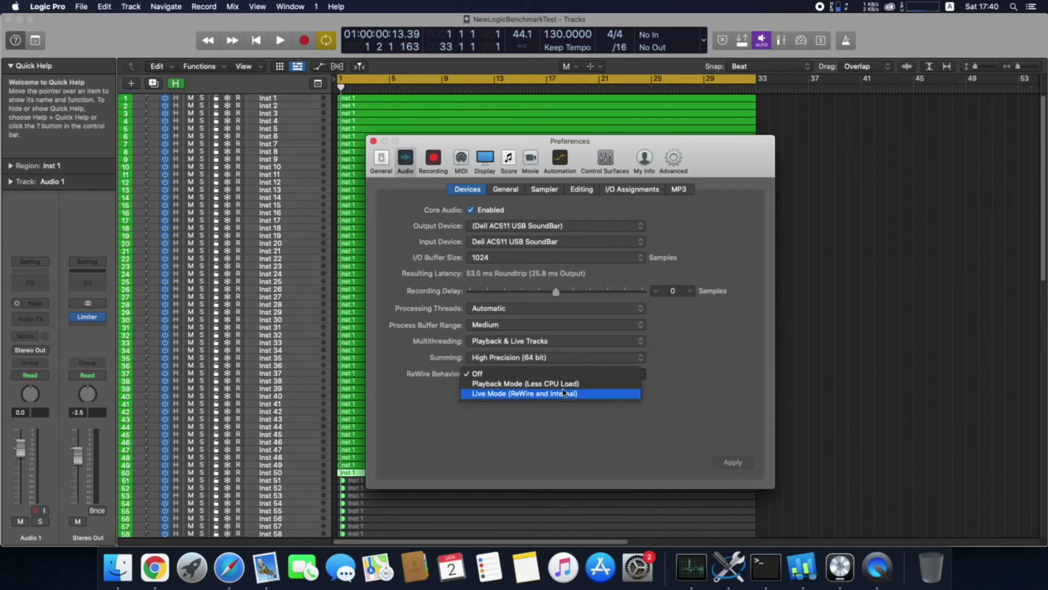
left_click(564, 393)
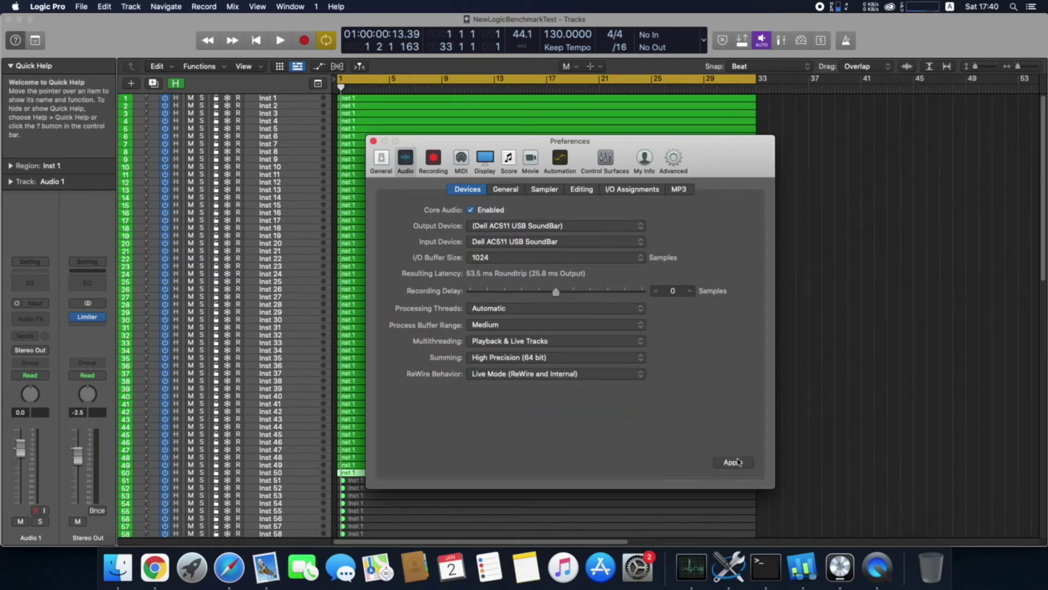
- Browse the General, Sampler, Editing and MP3 audio settings
left_click(498, 192)
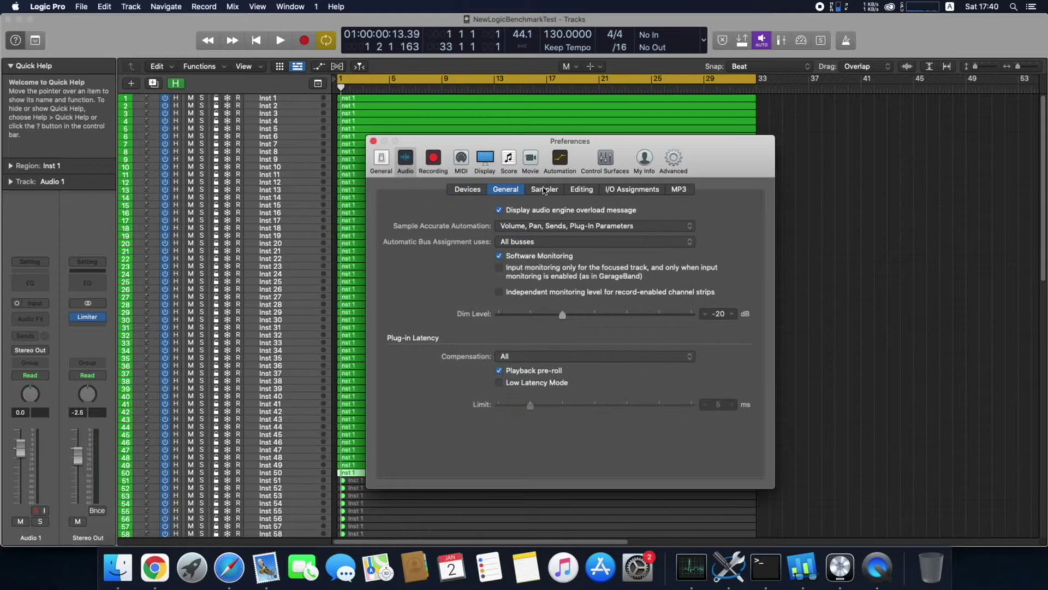
left_click(544, 190)
left_click(582, 190)
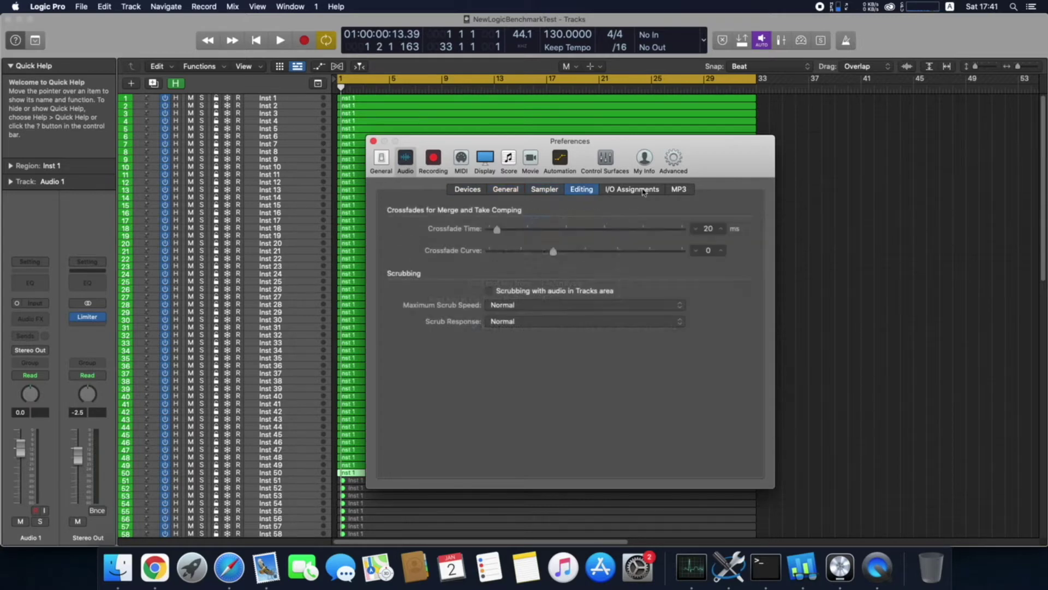
left_click(679, 189)
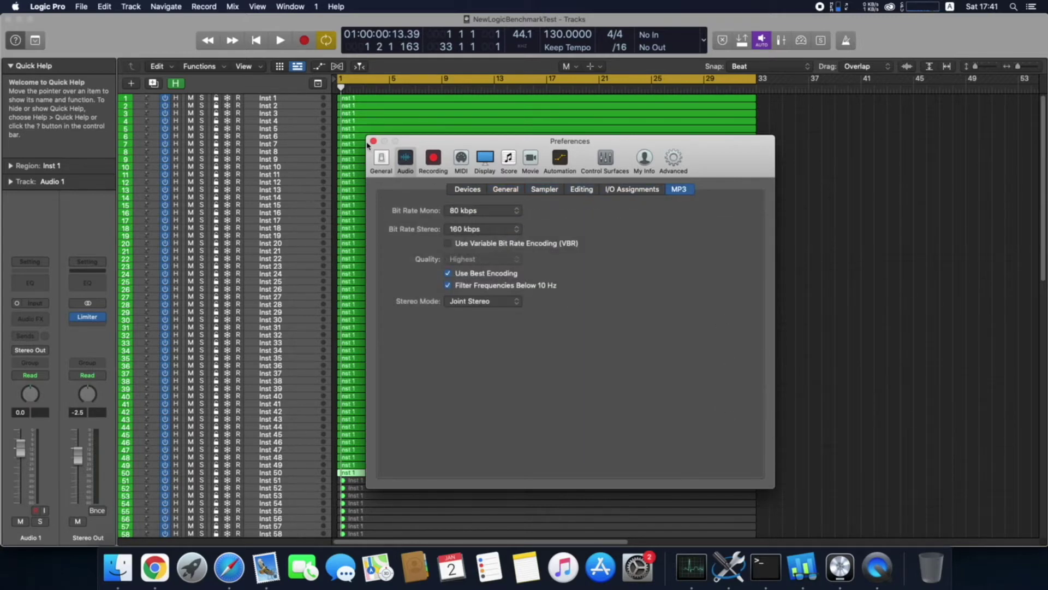
- Dismiss the audio interface alert, review the Advanced, My Info, Control Surfaces and Automation panes, and close Preferences
left_click(387, 160)
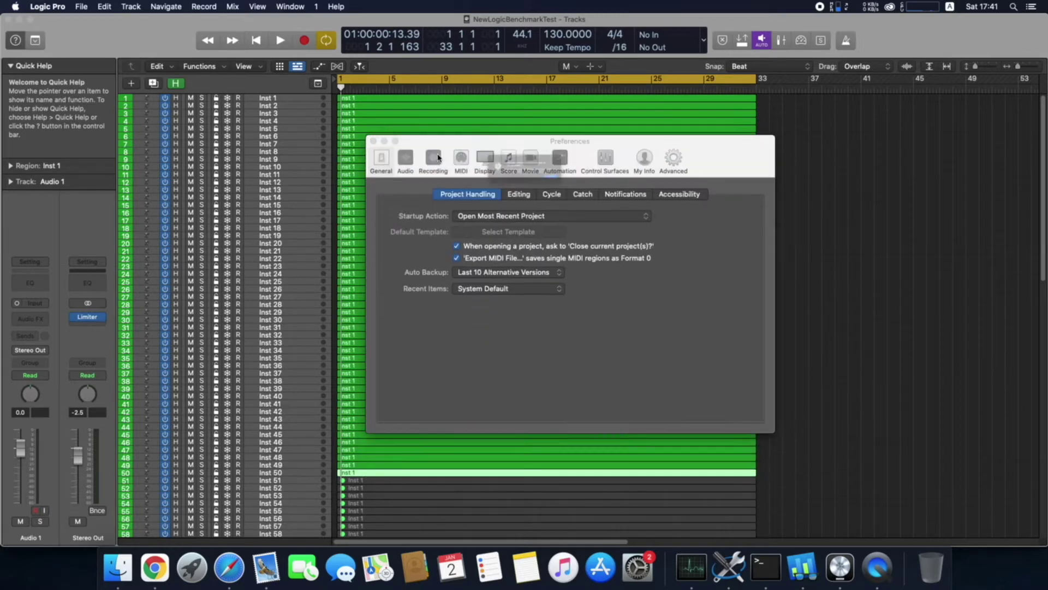
left_click(607, 194)
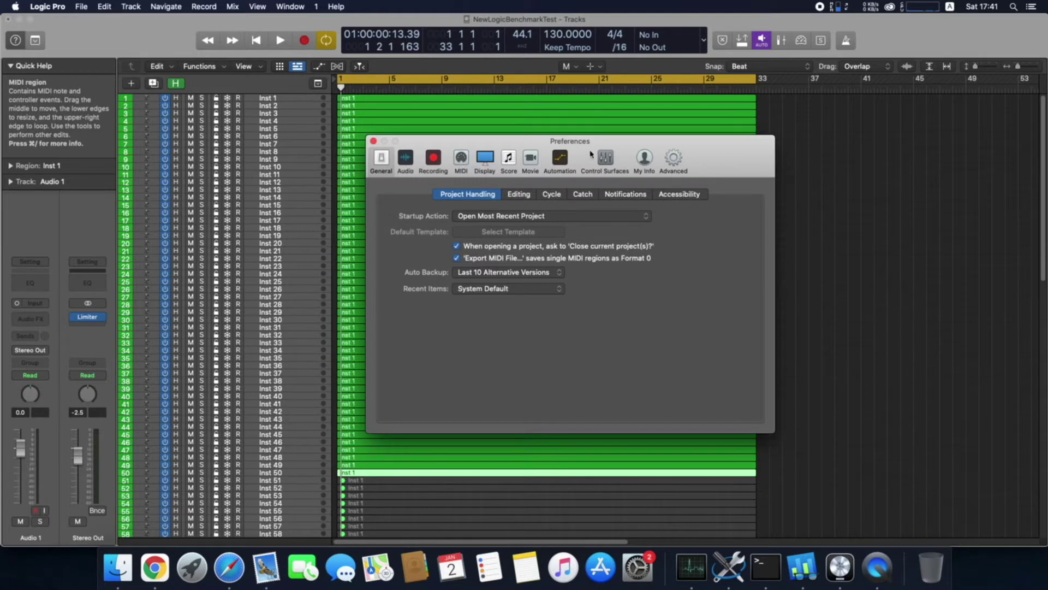
left_click(676, 159)
left_click(648, 161)
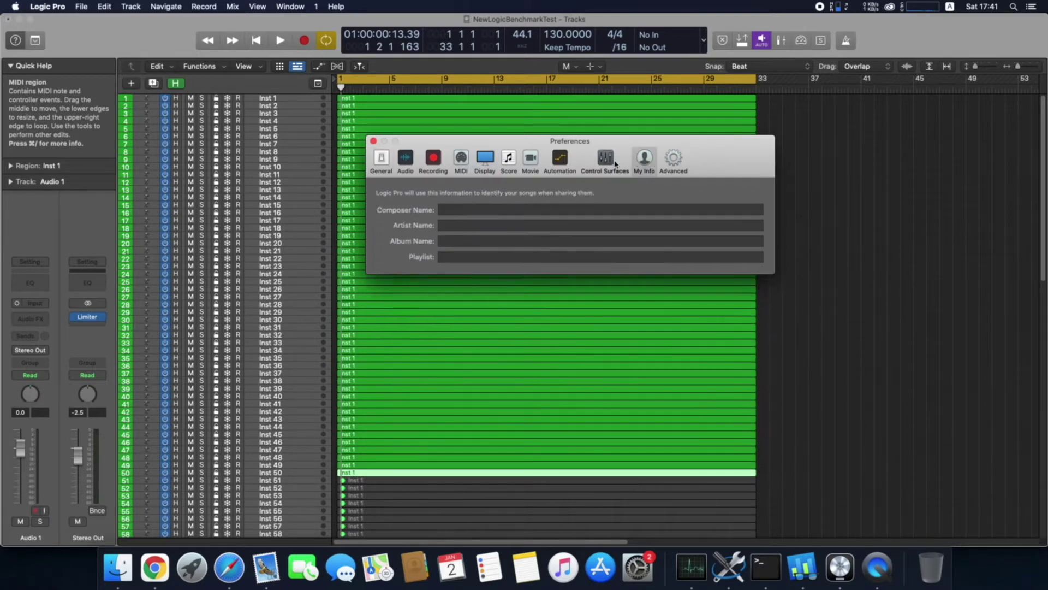
left_click(606, 160)
left_click(556, 159)
left_click(369, 142)
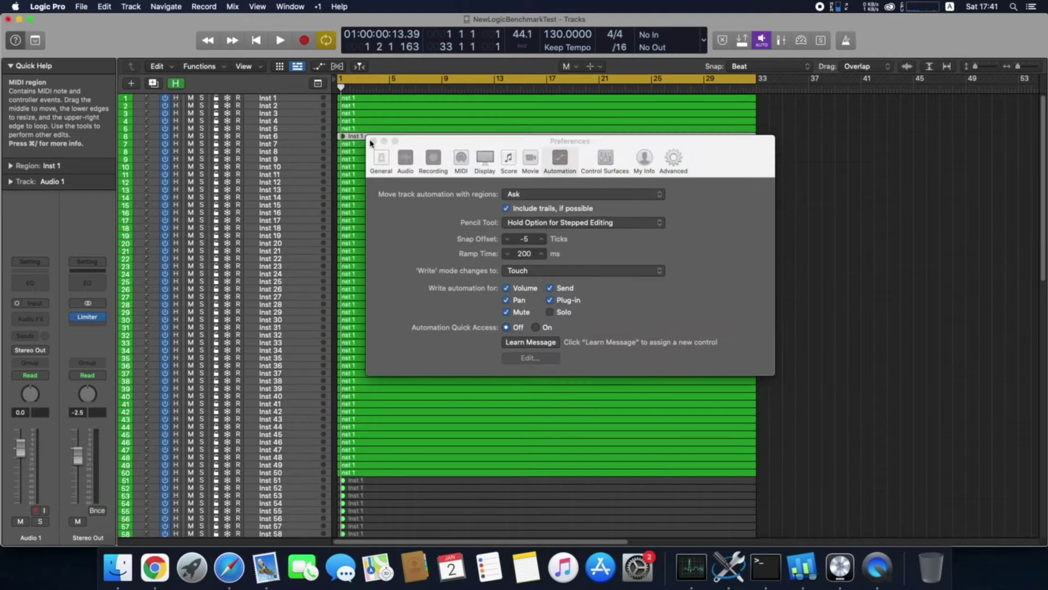
left_click(371, 142)
- Enlarge the track rows and split bars 25–33 of Inst 5 into a separate region
key("super+Down")
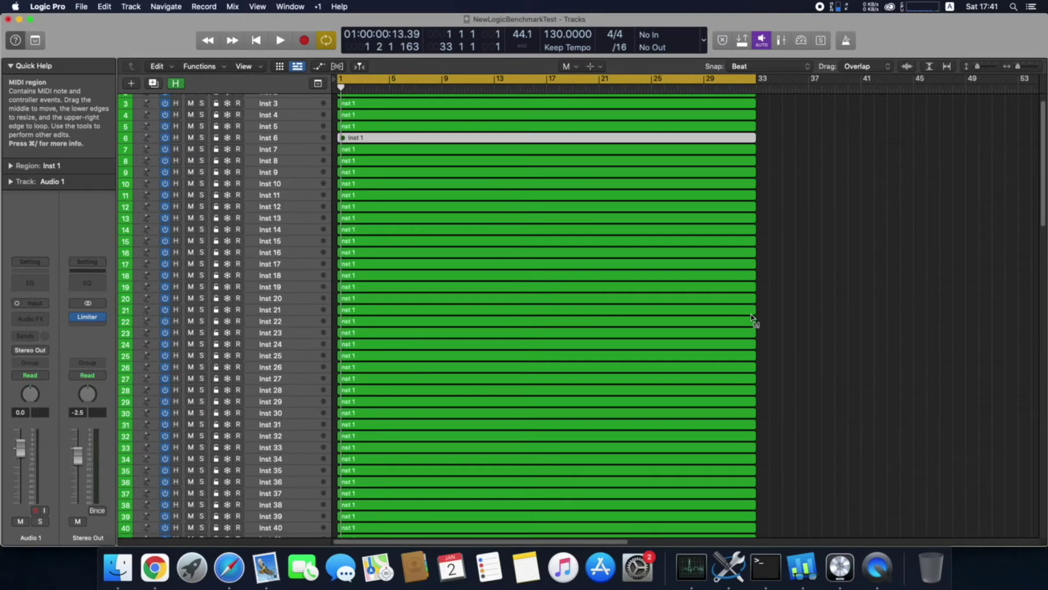
key("super+Down")
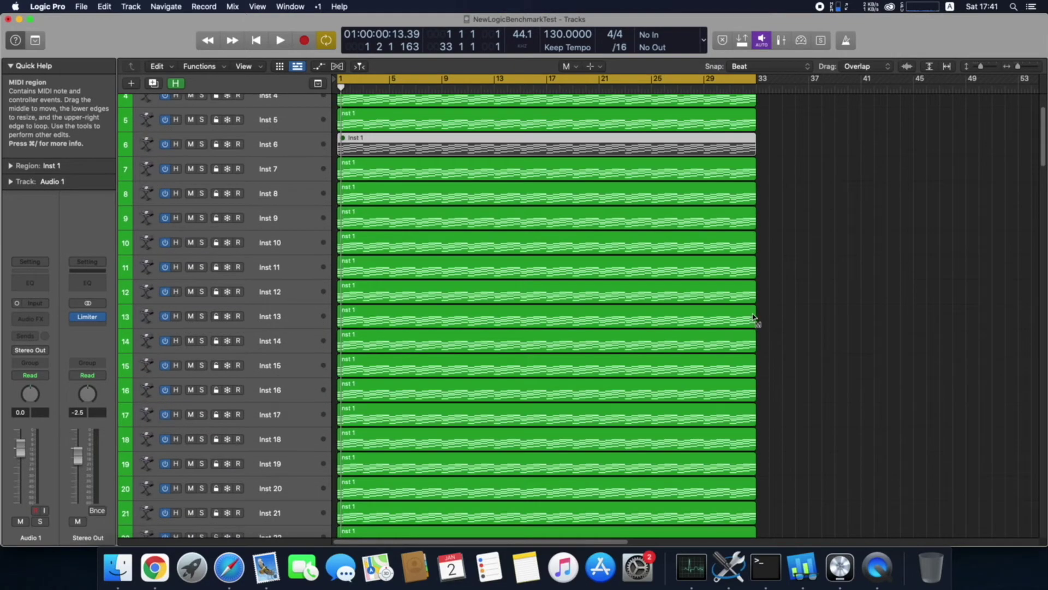
key("super+Down")
left_click(791, 197)
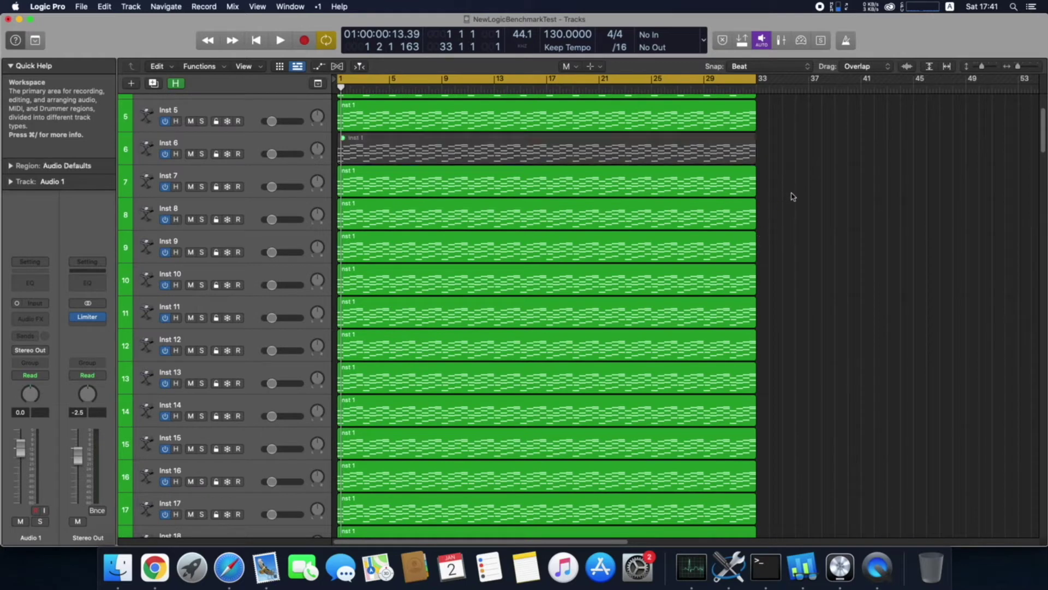
left_click(502, 147)
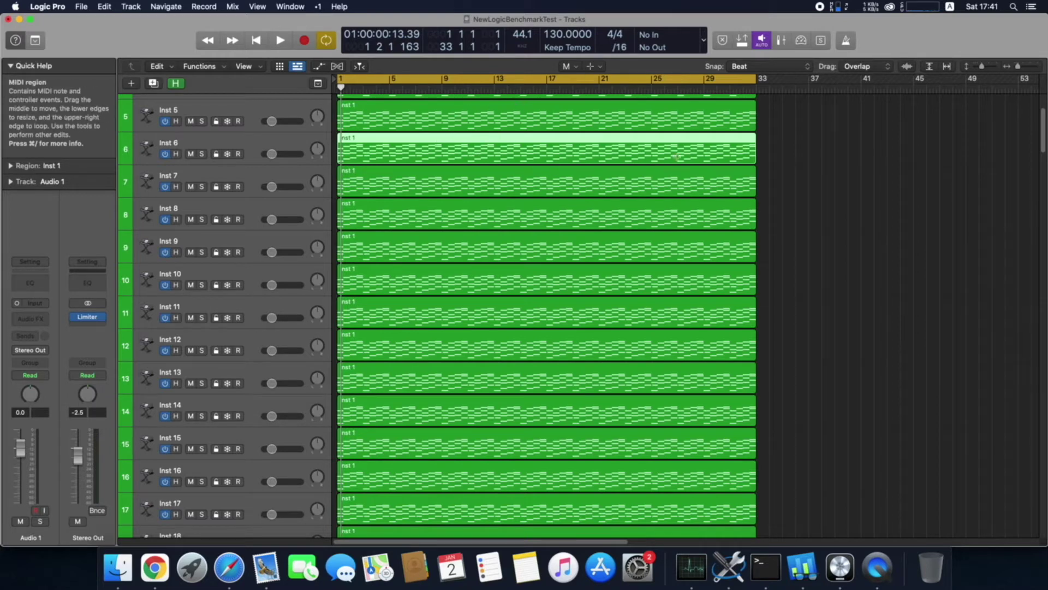
left_click_drag(651, 106, 757, 128)
left_click(694, 111)
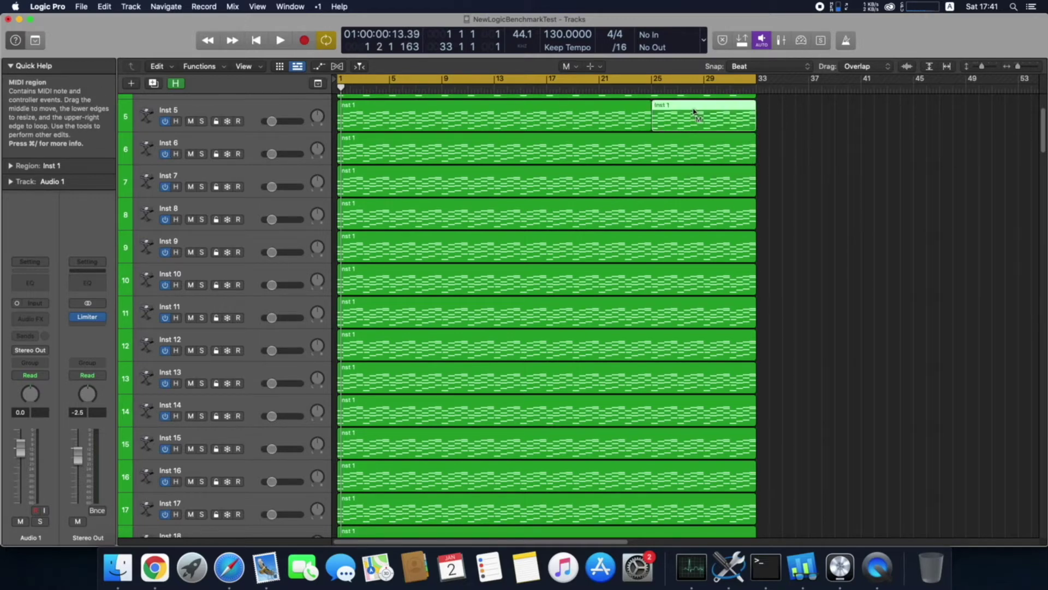
- Bounce the bar 25–33 region in place to a new Inst 1_bip track, muting the original
key("ctrl+b")
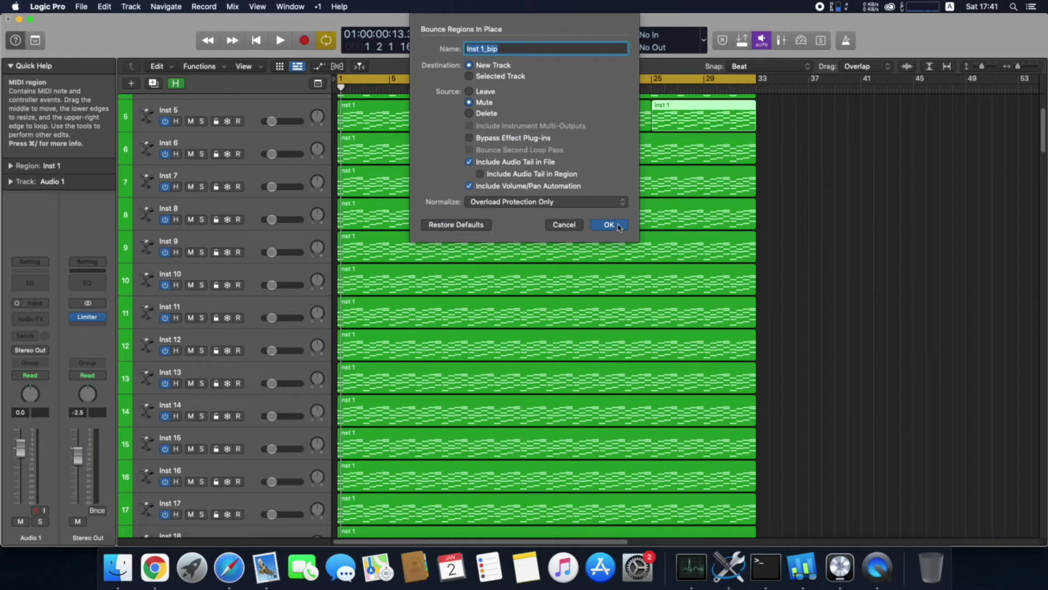
left_click(609, 225)
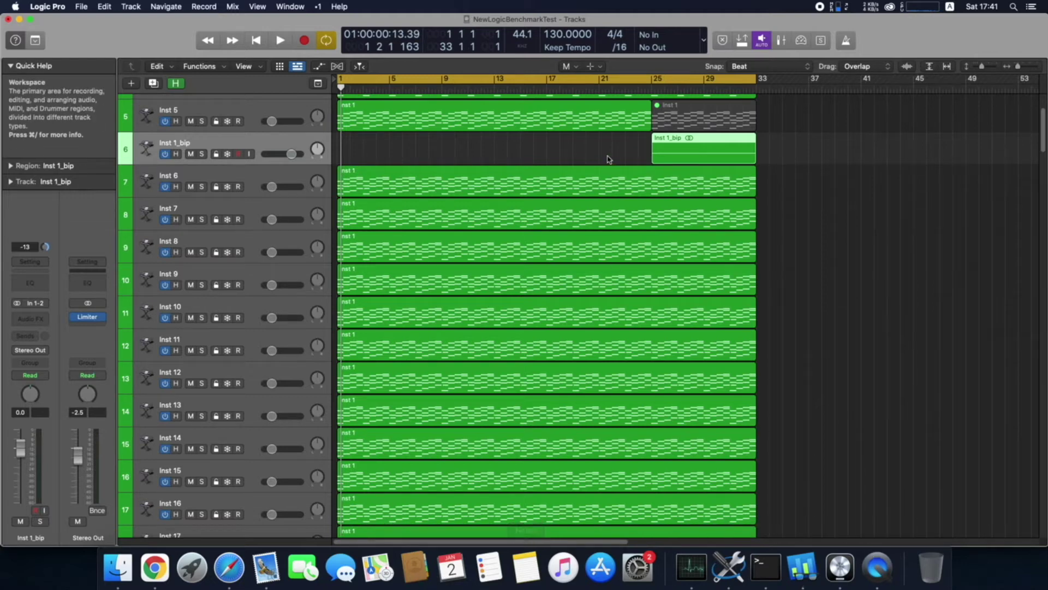
- Launch Intel Power Gadget by searching 'gad' in Launchpad
left_click_drag(905, 27, 762, 35)
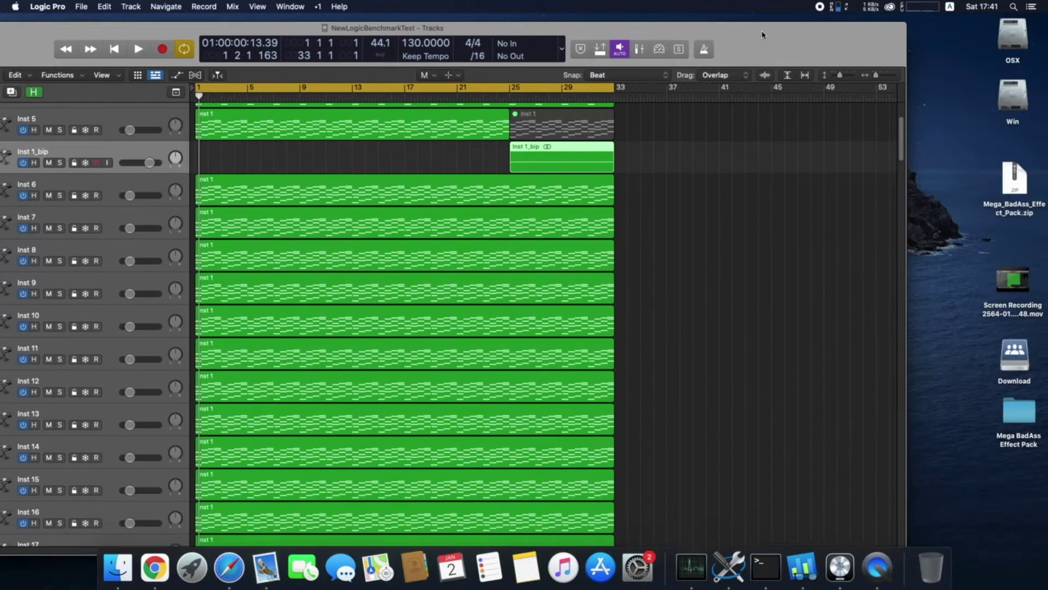
left_click(192, 568)
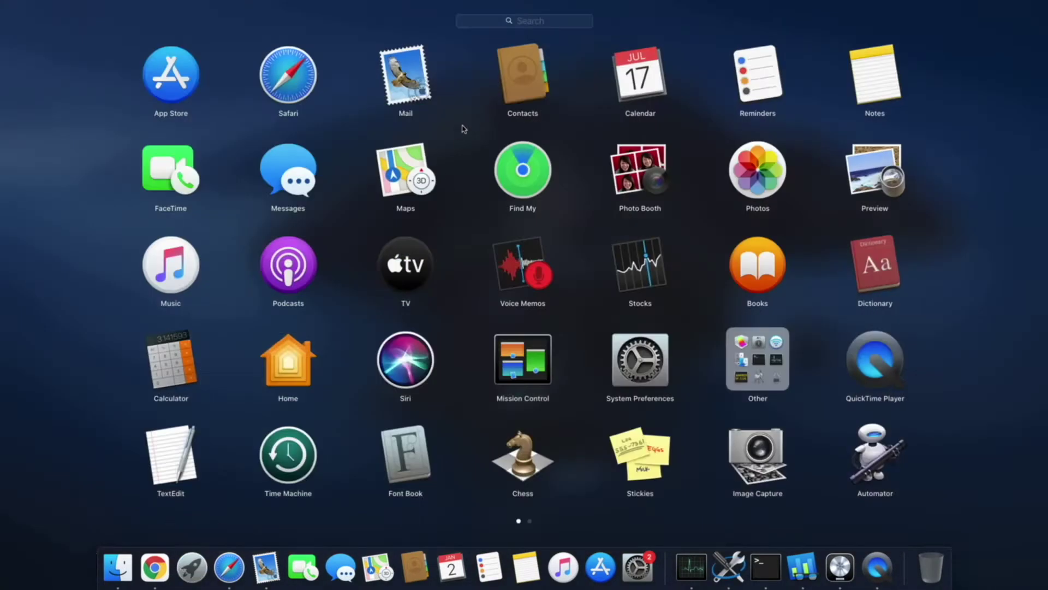
left_click(534, 24)
type("gad")
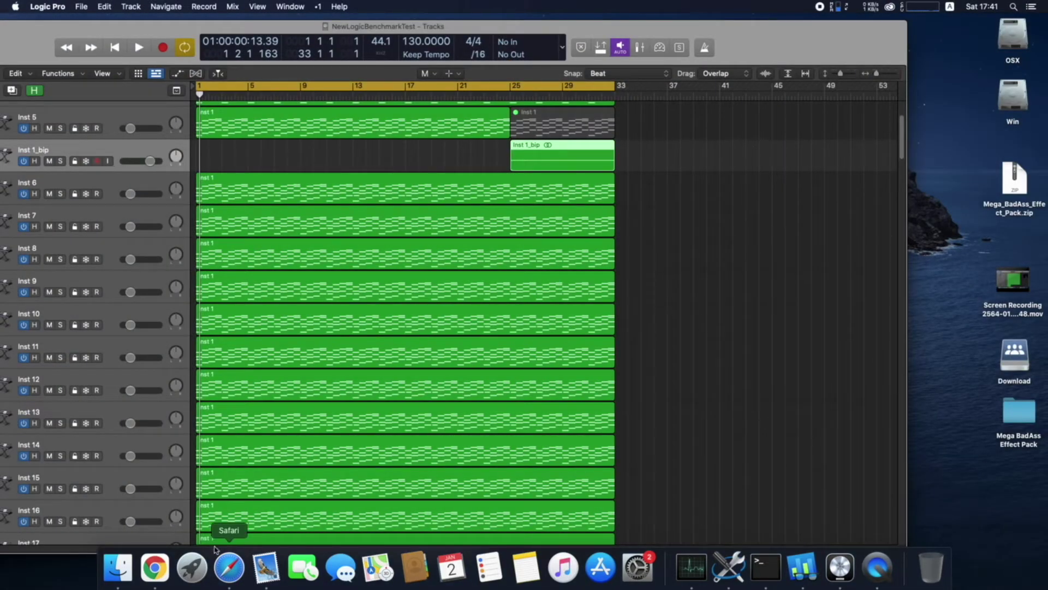
left_click(191, 568)
type("gad")
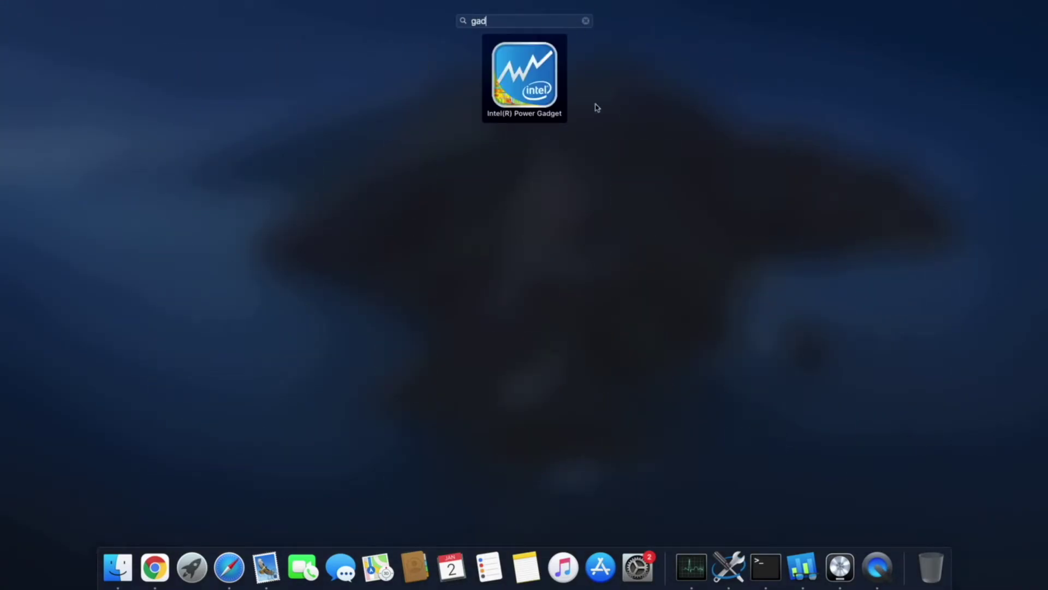
left_click(553, 81)
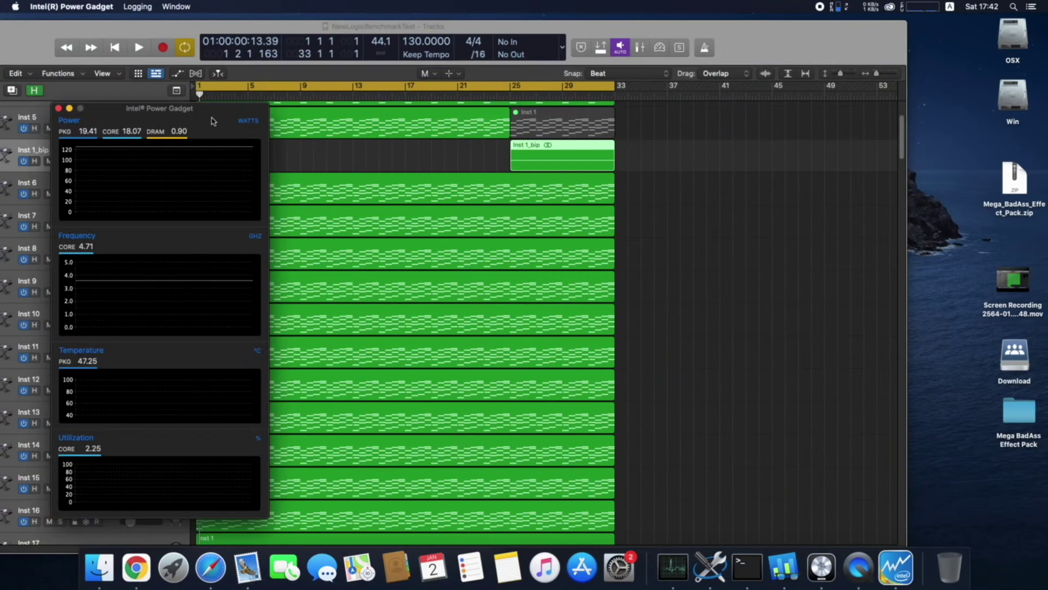
- Move Power Gadget to the right and repeat the first 33 bars out to bar 65
left_click_drag(189, 115, 1004, 146)
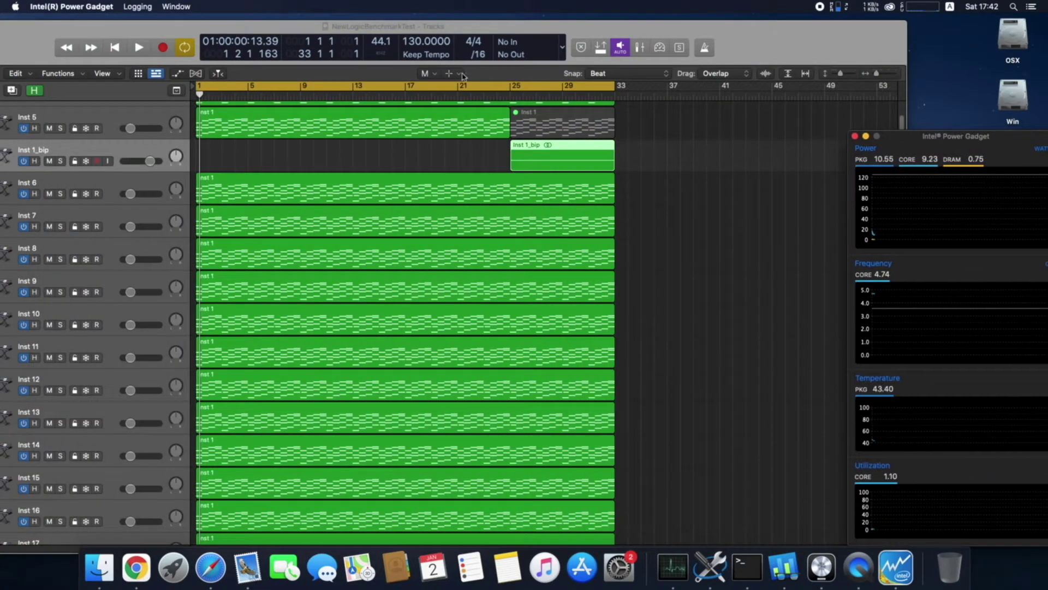
right_click(460, 86)
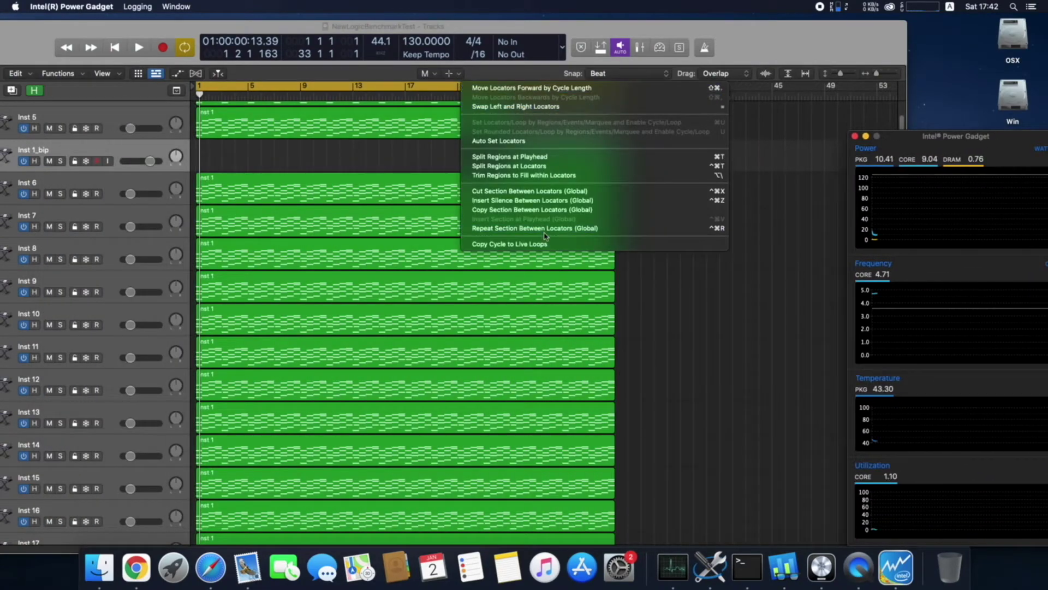
left_click(558, 229)
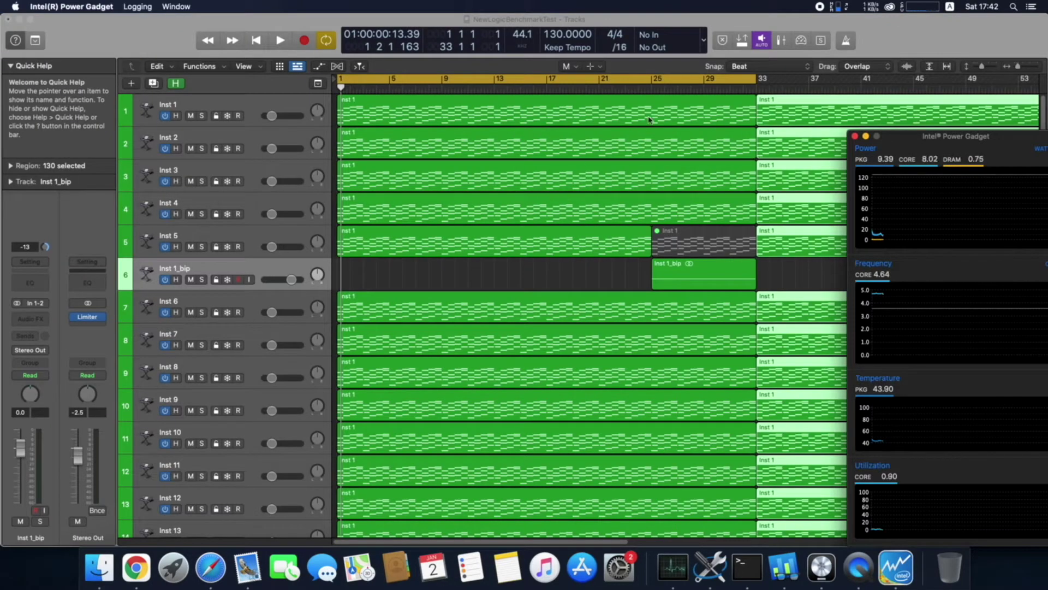
scroll(582, 191, "right", 15)
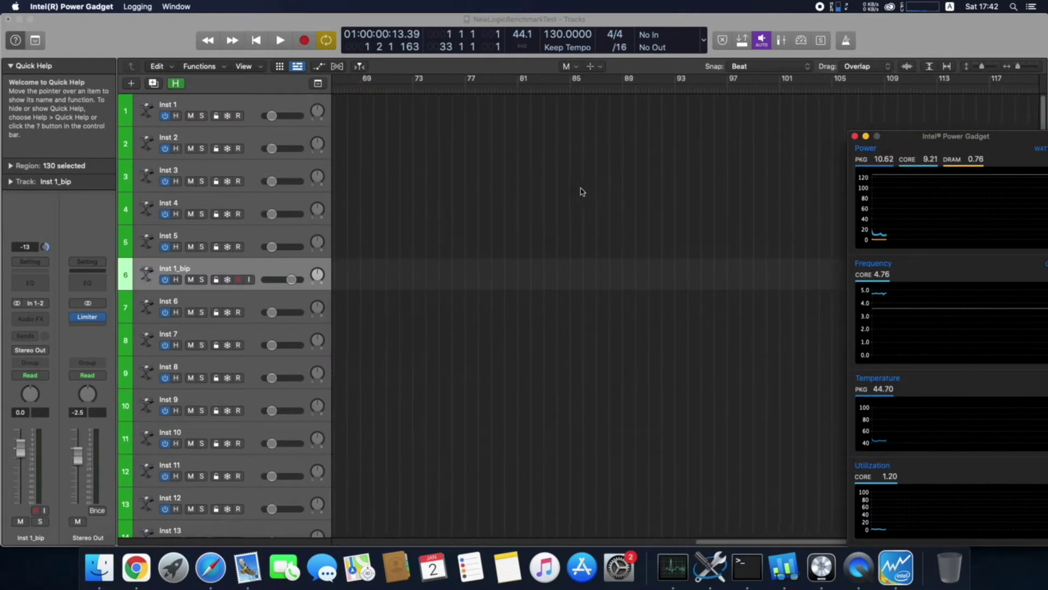
scroll(582, 191, "left", 5)
scroll(582, 191, "left", 3)
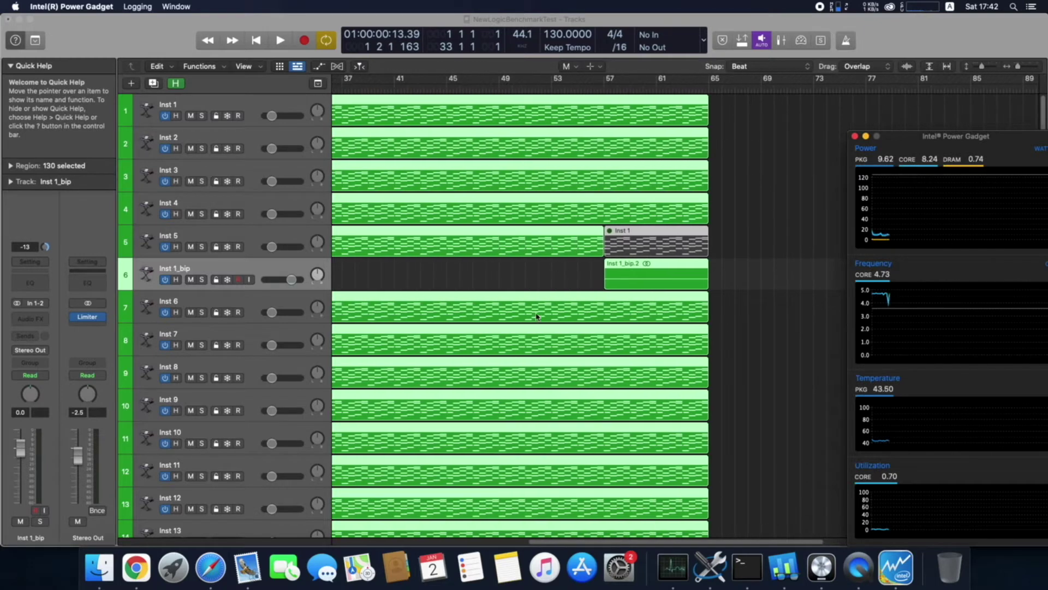
- Unmute the selected regions and switch to the Scissors tool
left_click(629, 267)
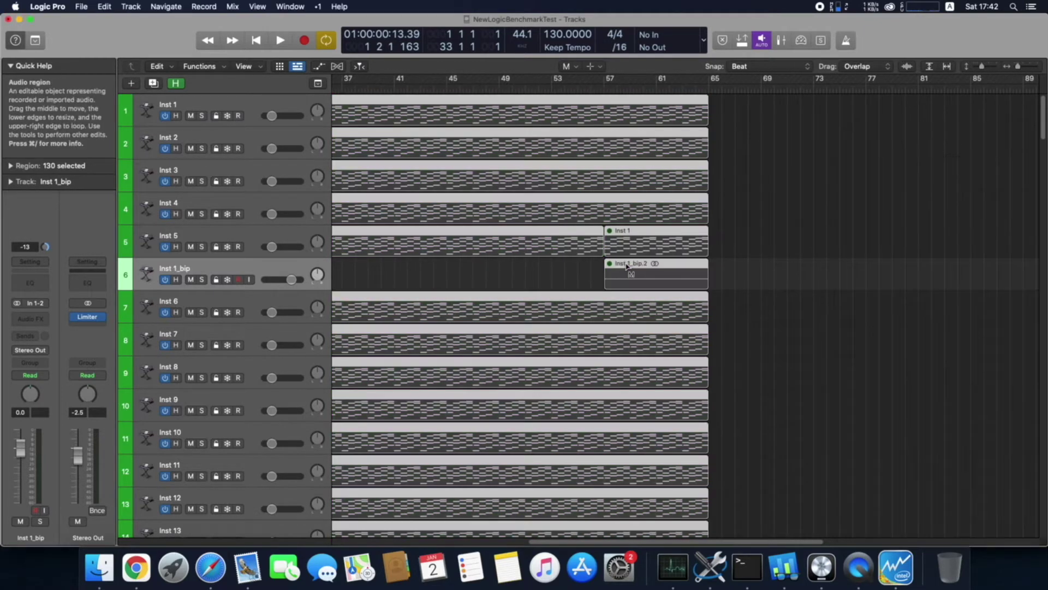
left_click(627, 266)
left_click(597, 66)
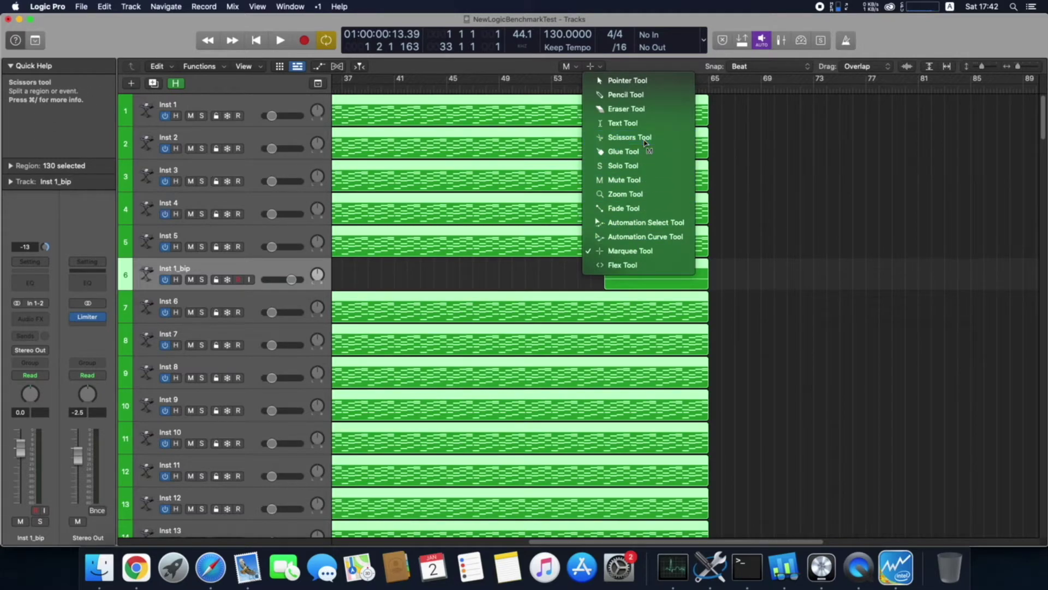
key("Escape")
- Split the regions at bar 58 into many short pieces, splitting notes that cross the cut
scroll(726, 288, "right", 3)
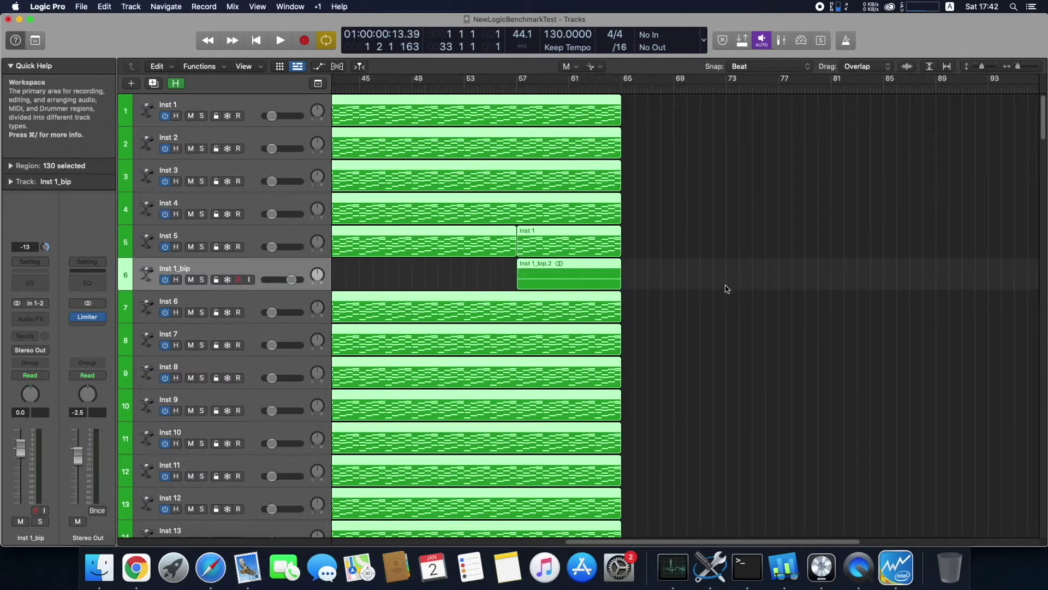
key("super+Down")
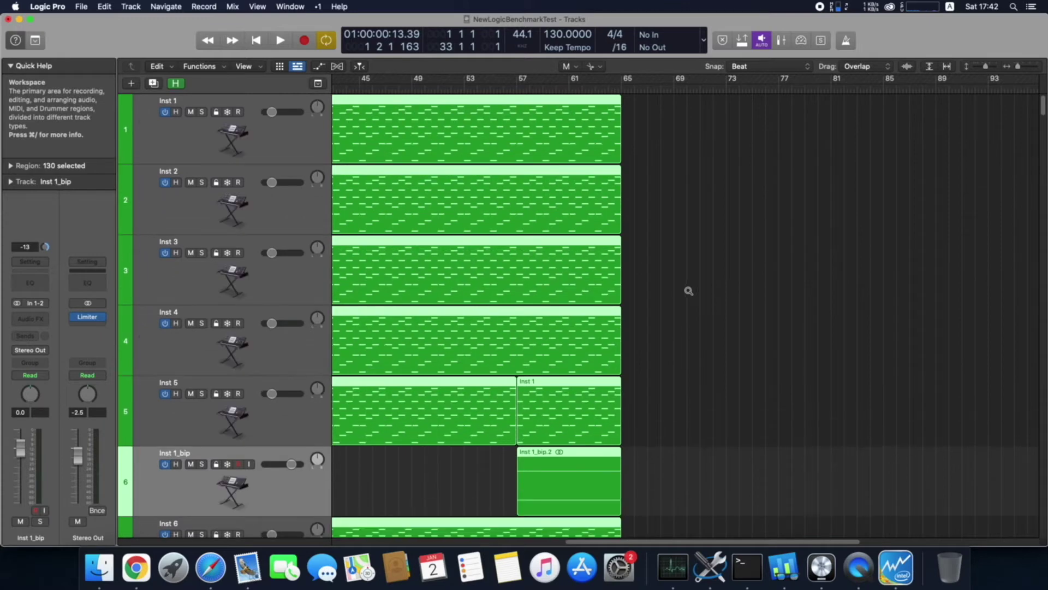
scroll(526, 294, "down", 4)
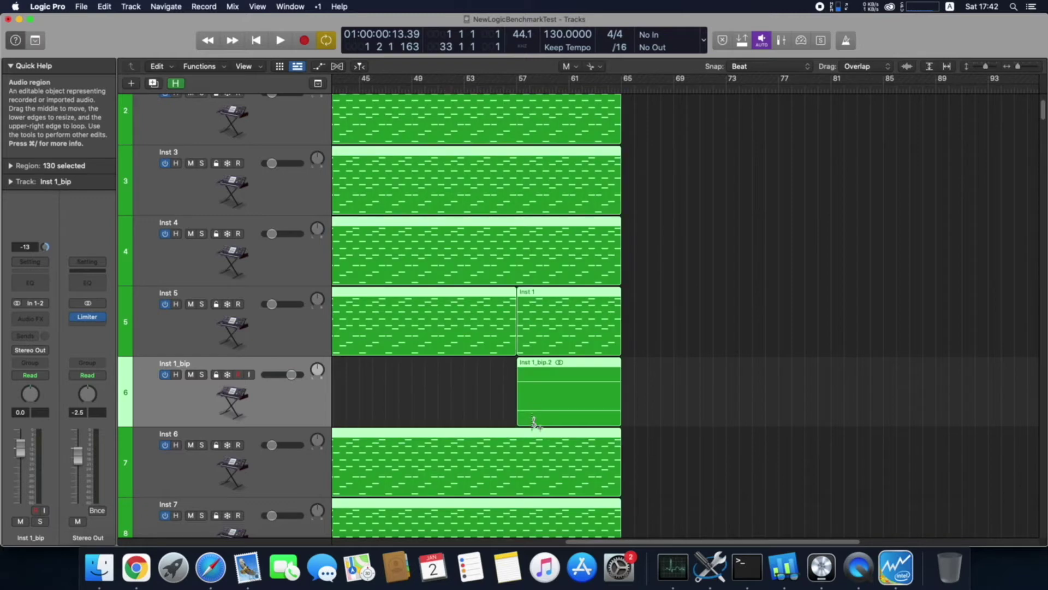
left_click(534, 422, "alt")
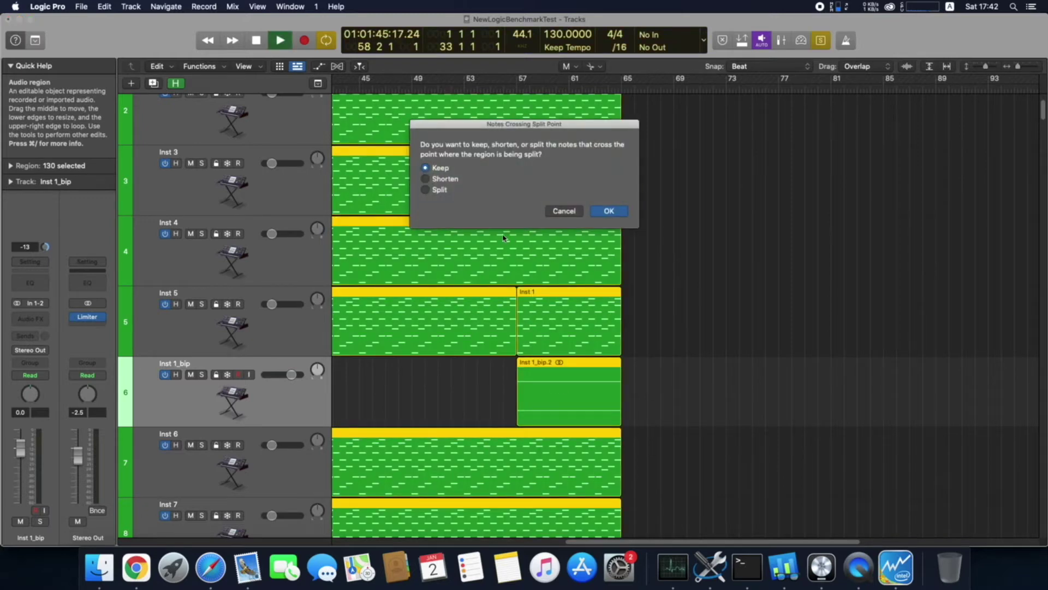
left_click(445, 191)
left_click(609, 210)
left_click(546, 417)
left_click(609, 211)
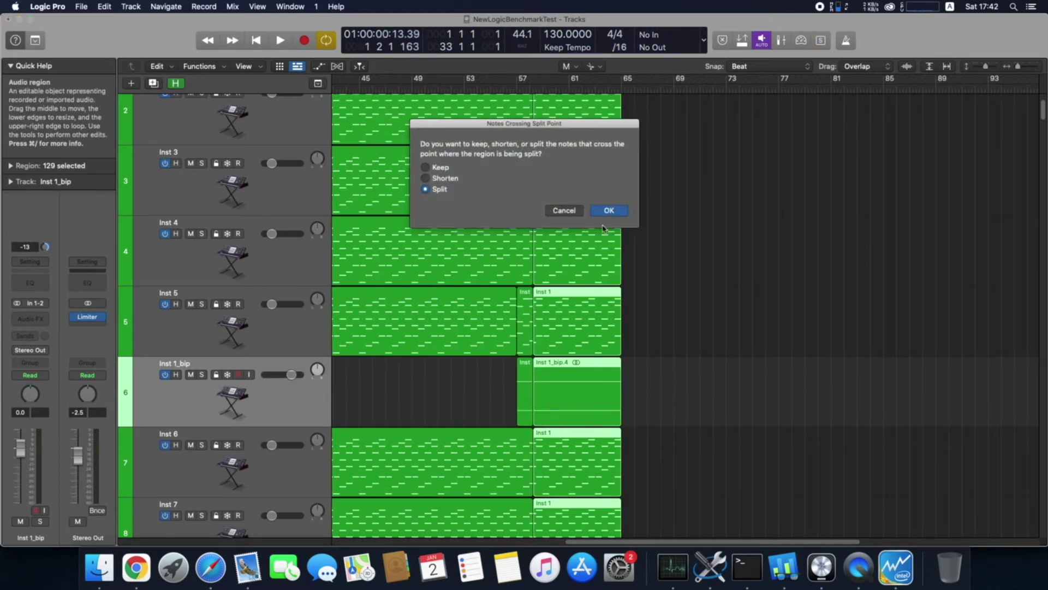
- Extend the cycle range to run from bar 1 to bar 65
scroll(672, 431, "down", 20)
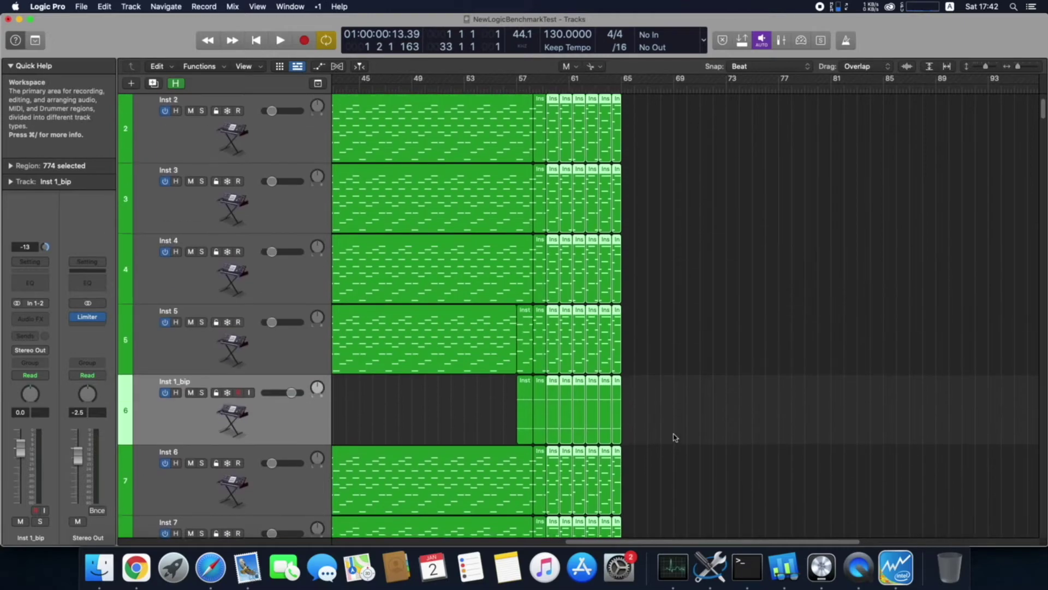
scroll(674, 451, "down", 20)
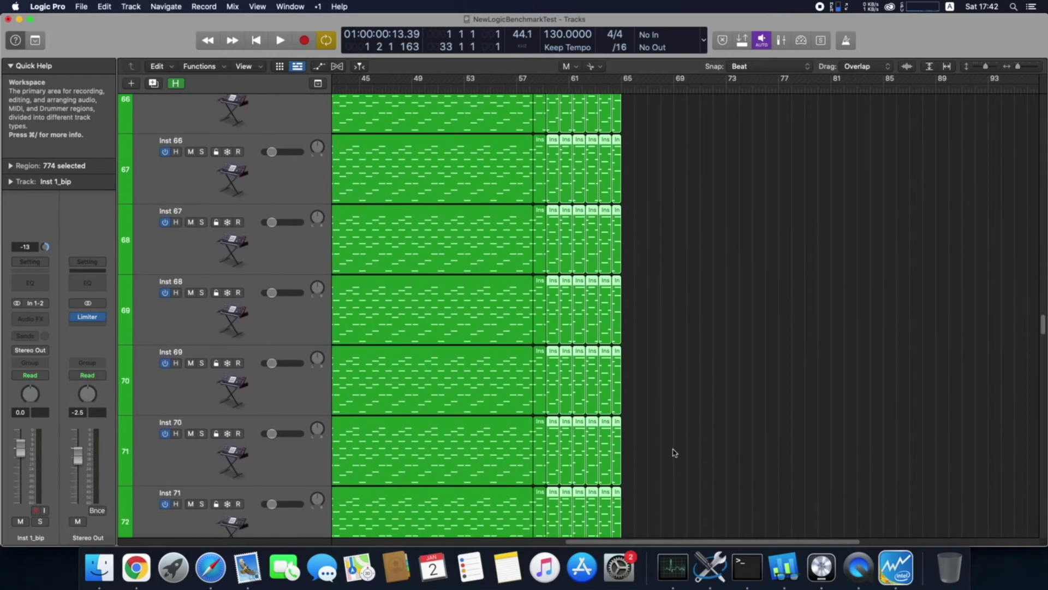
scroll(674, 453, "up", 20)
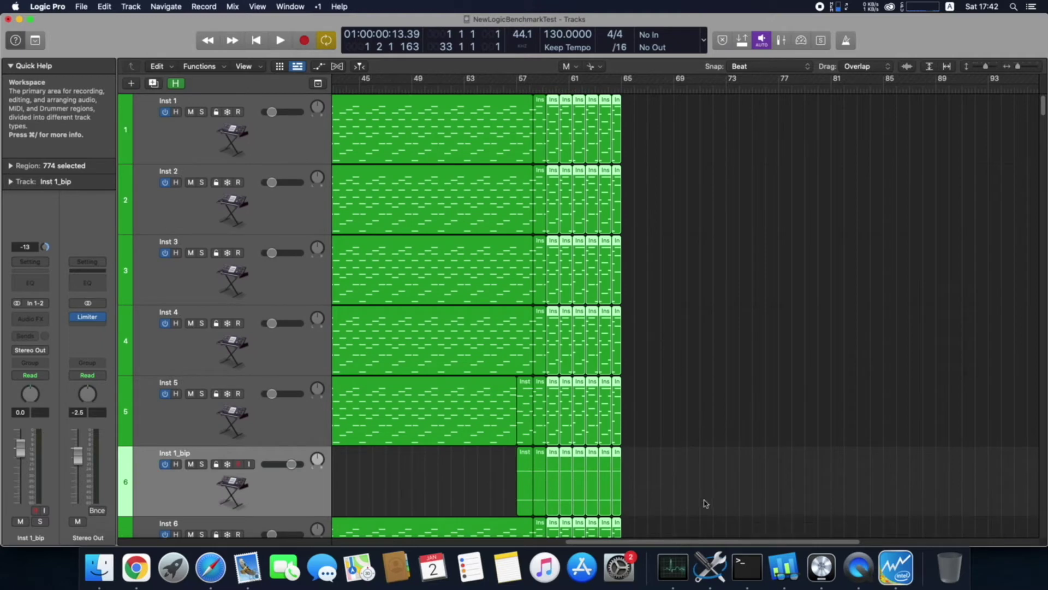
scroll(680, 538, "down", 5)
scroll(771, 263, "up", 5)
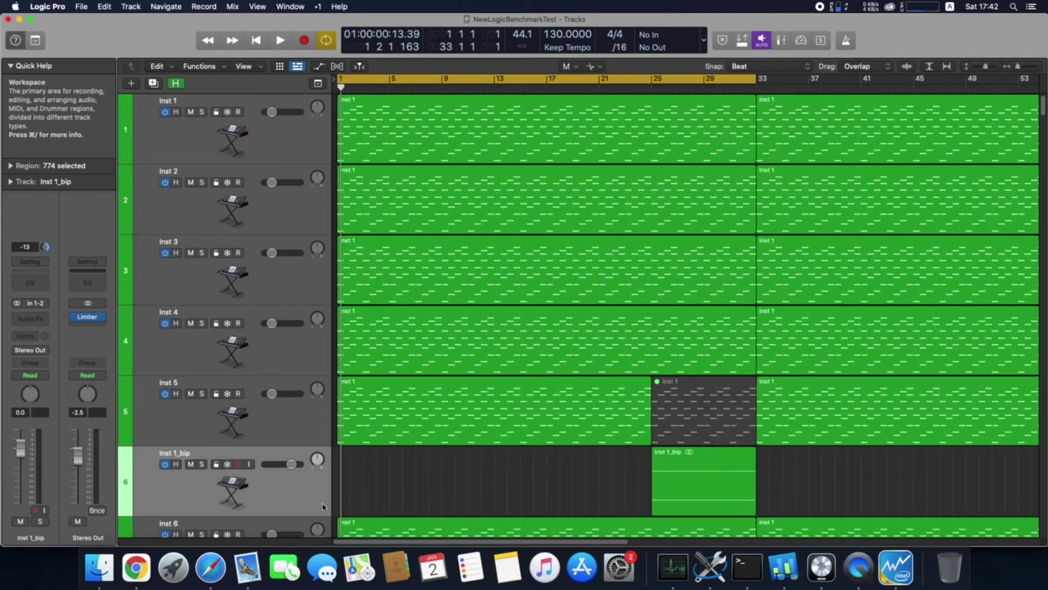
right_click(759, 78)
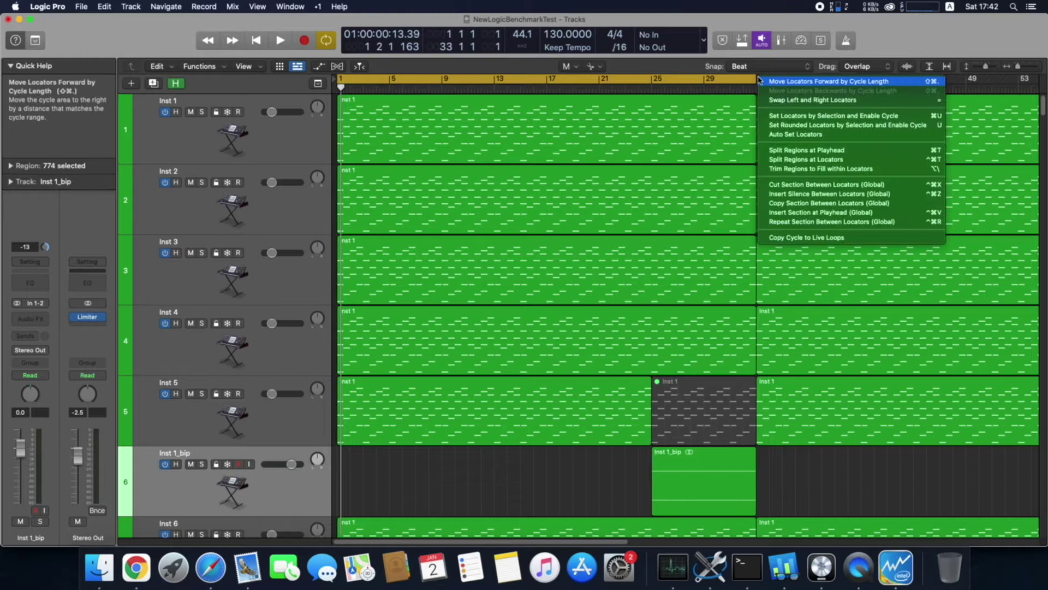
key("Escape")
left_click_drag(756, 81, 886, 104)
- Open the File > Bounce > Project or Section settings
left_click(83, 7)
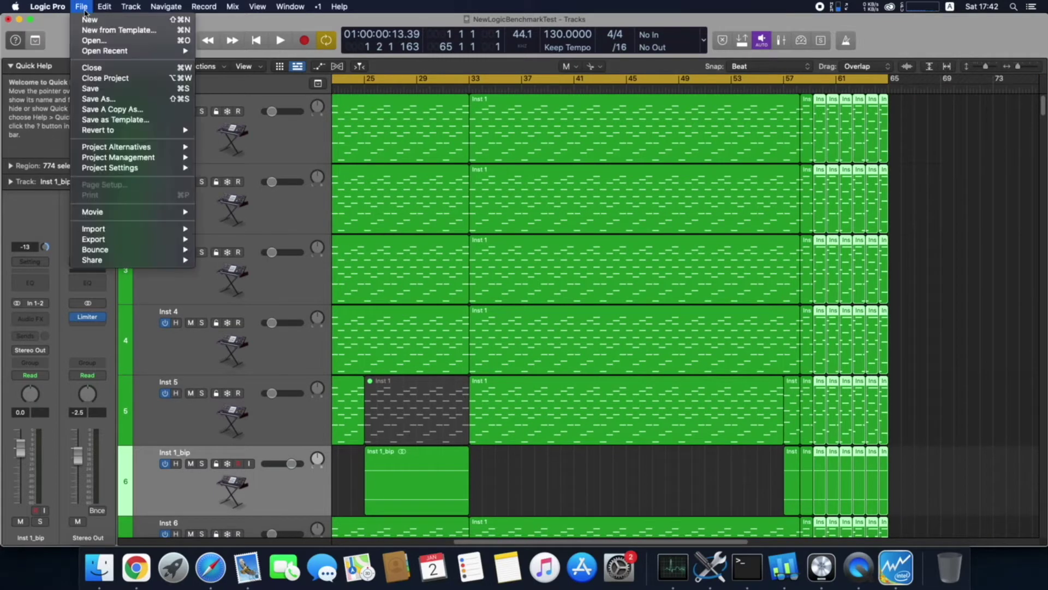
mouse_move(163, 252)
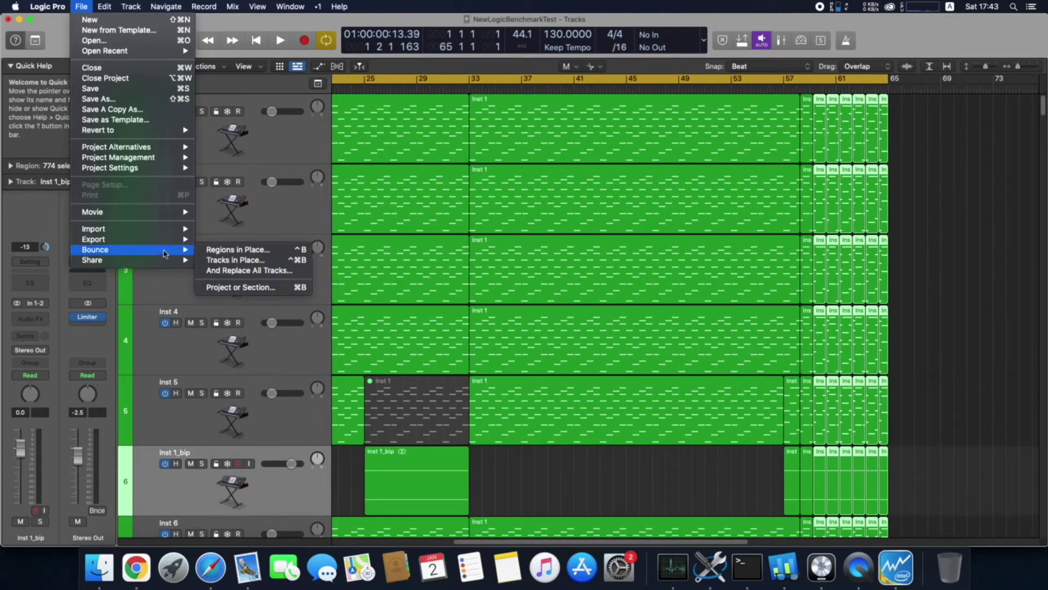
left_click(282, 289)
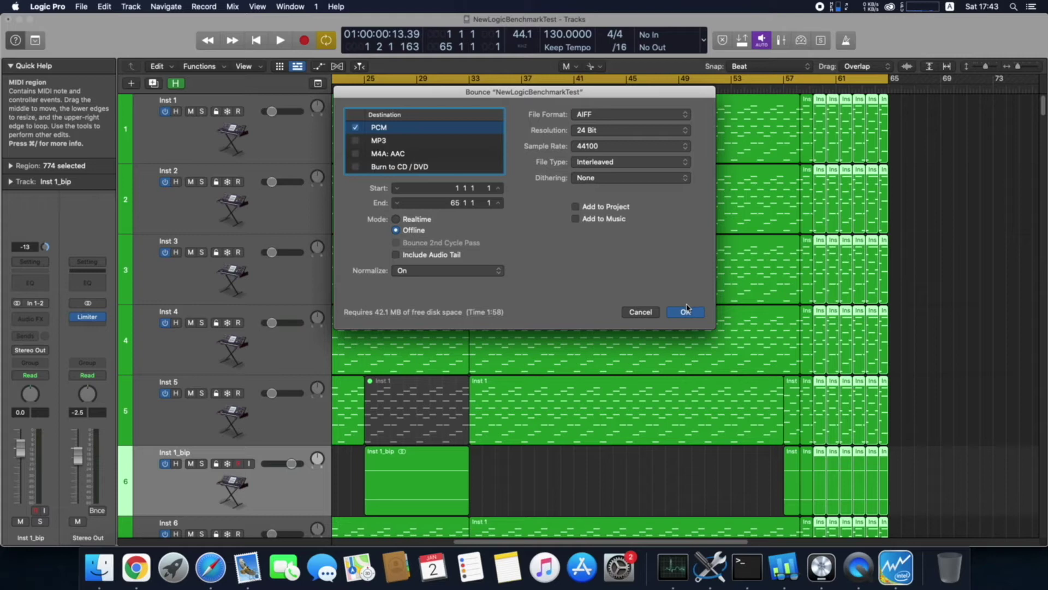
- Check memory in Activity Monitor and the CPU meter, then accept the bounce settings
left_click(673, 568)
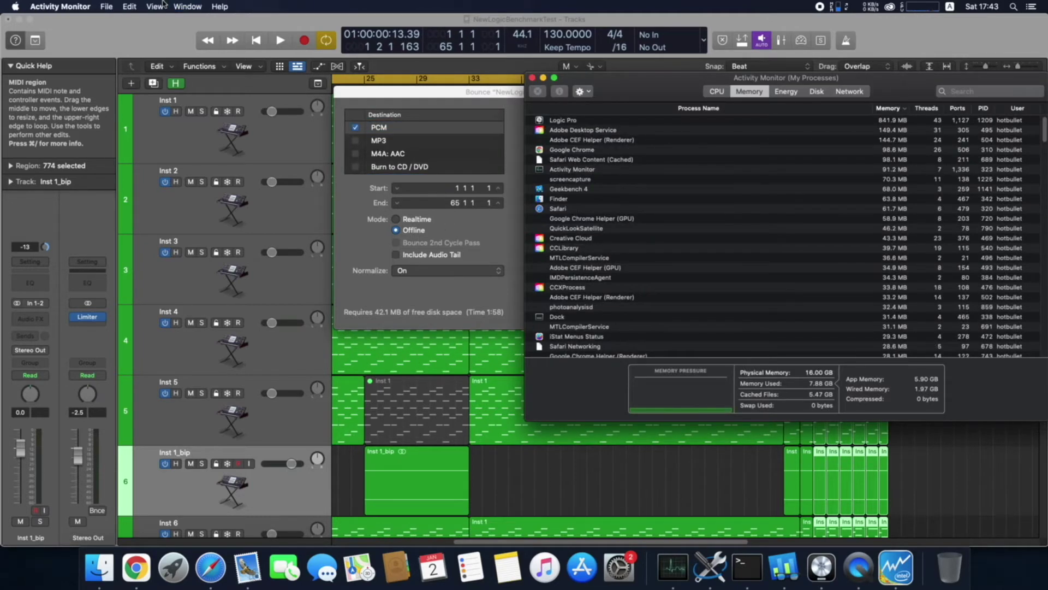
key("super+2")
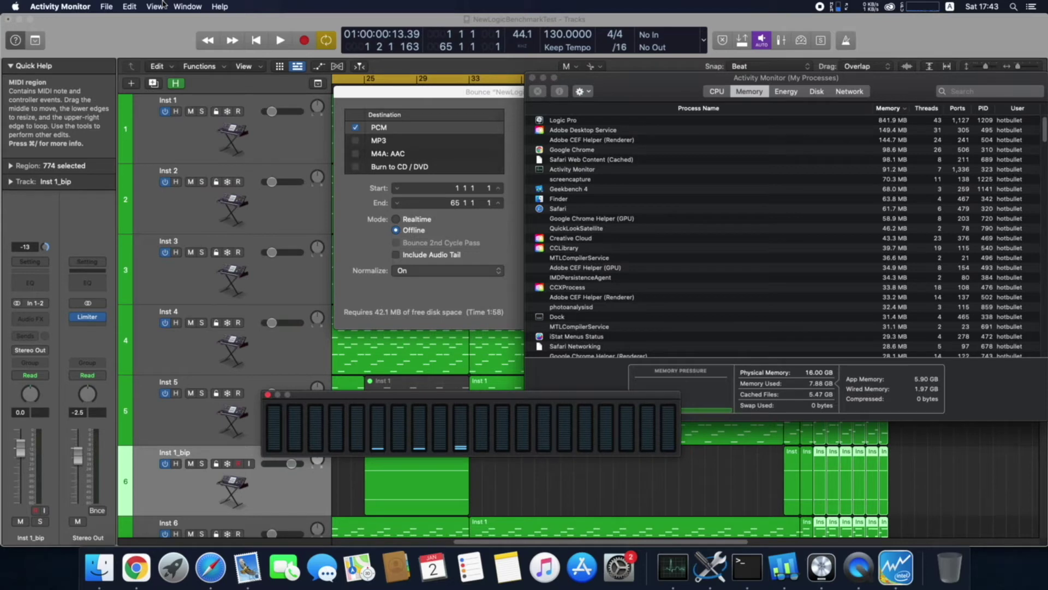
left_click(533, 78)
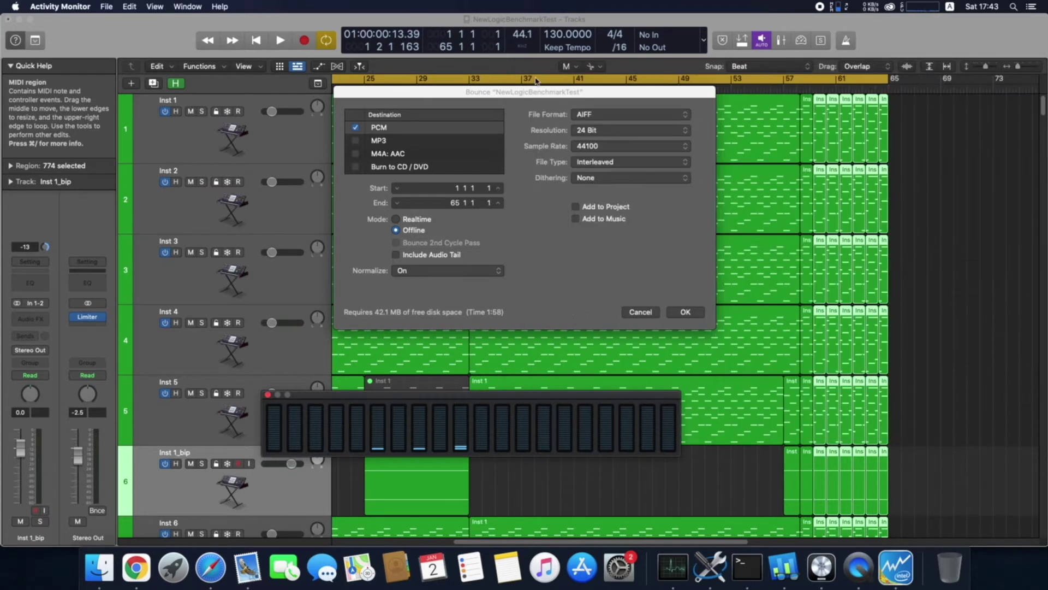
left_click(696, 308)
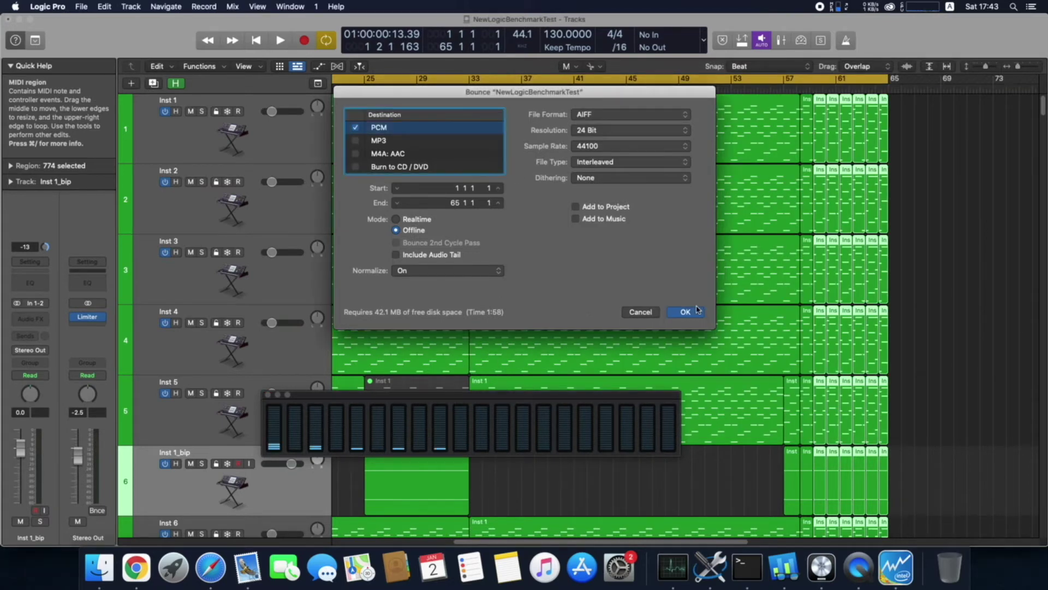
left_click(685, 312)
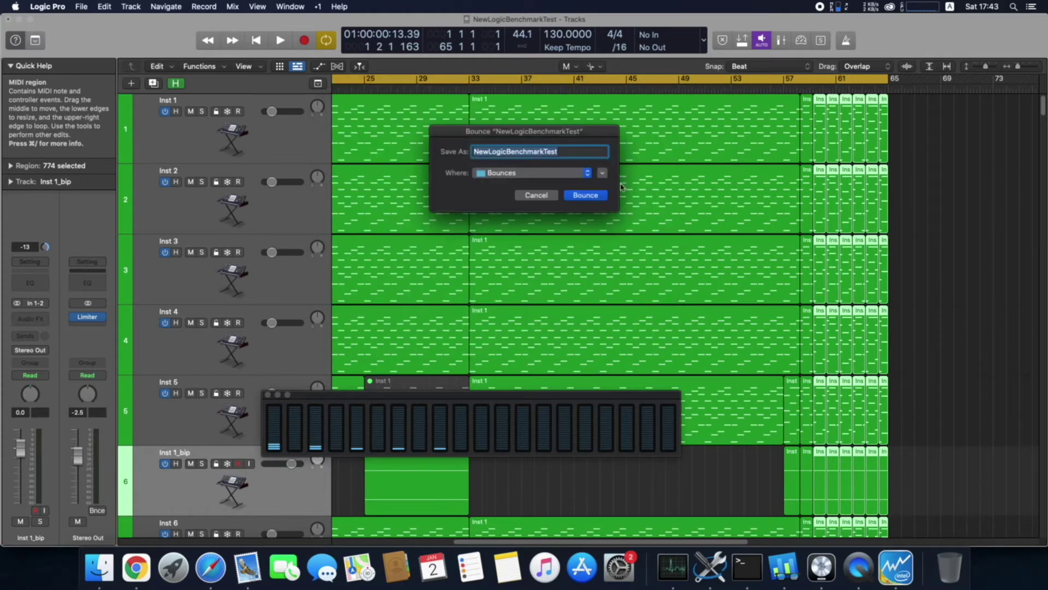
- Bounce the NewLogicBenchmarkTest project with the Desktop as the save location
left_click(571, 174)
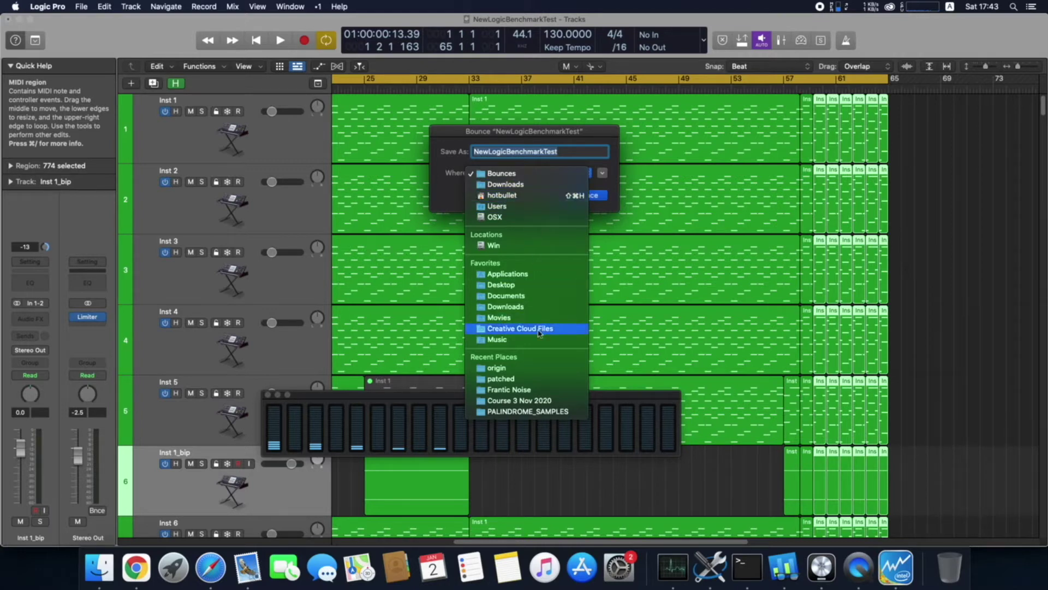
left_click(545, 278)
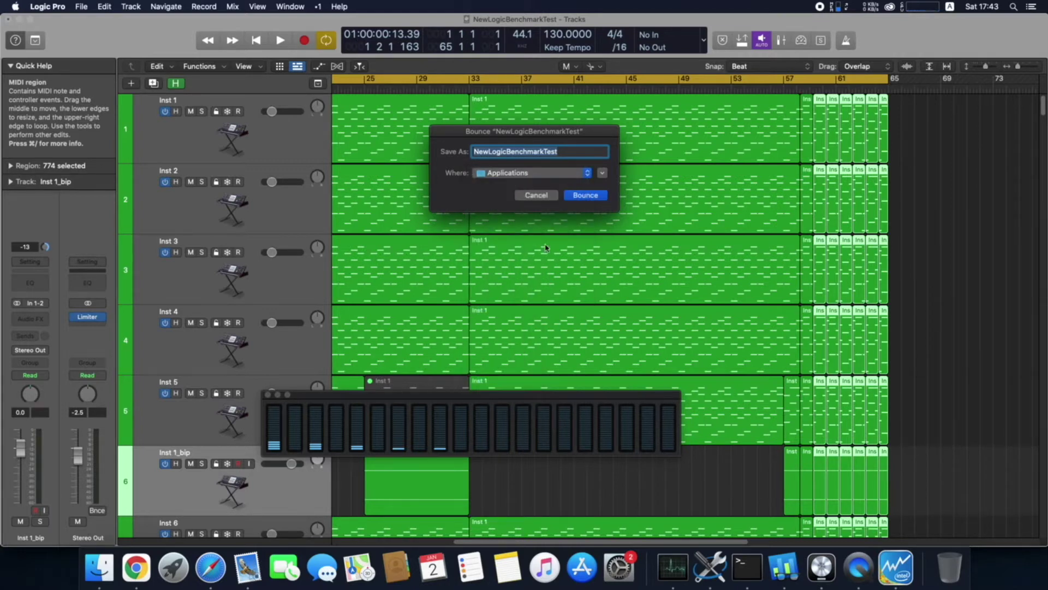
left_click(517, 173)
left_click(505, 252)
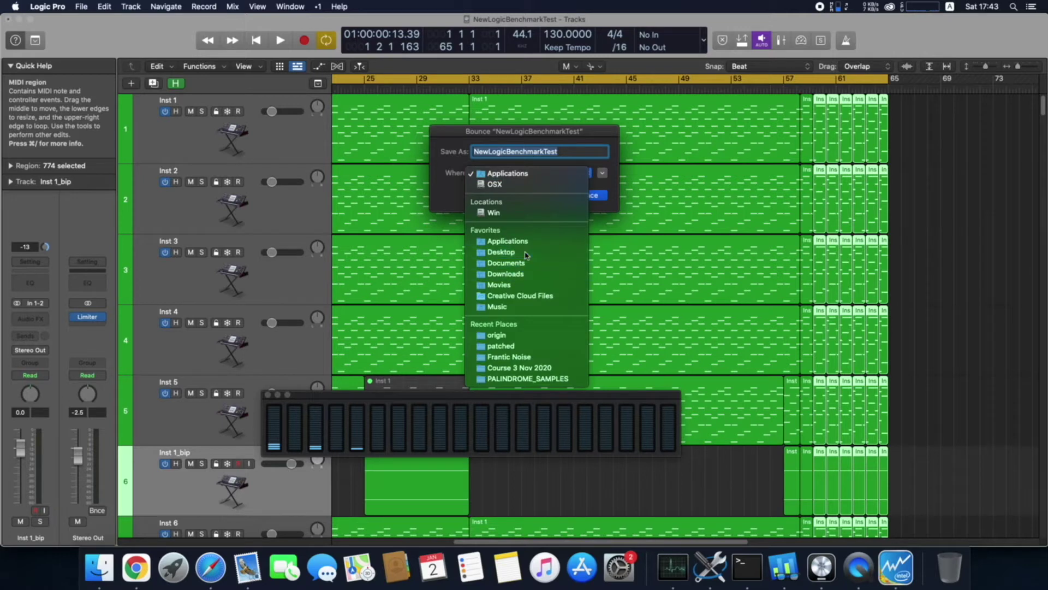
left_click(601, 197)
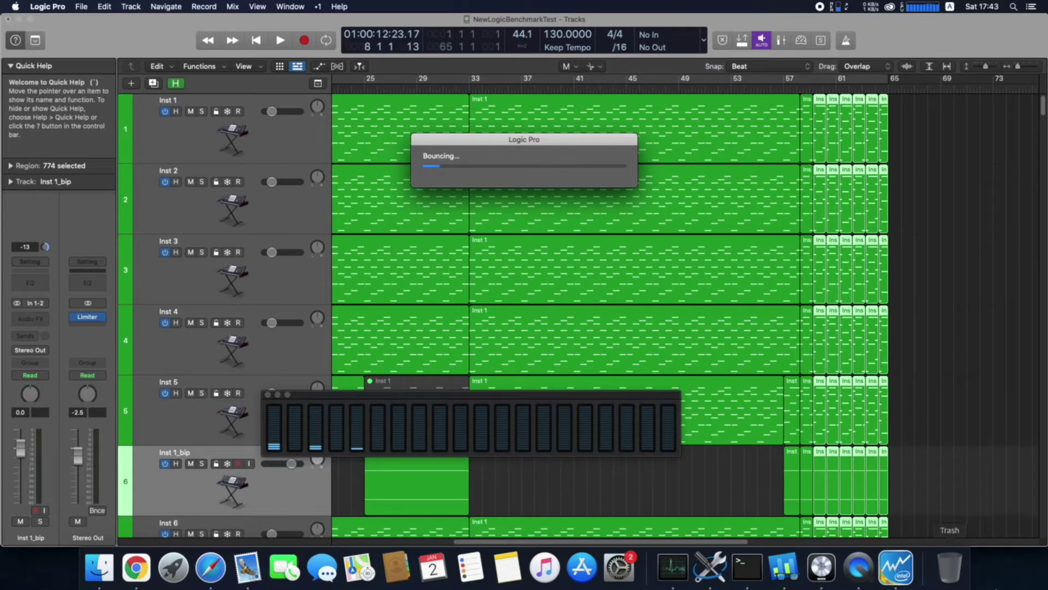
- Bring Intel Power Gadget to the front to monitor CPU power during playback
left_click(897, 568)
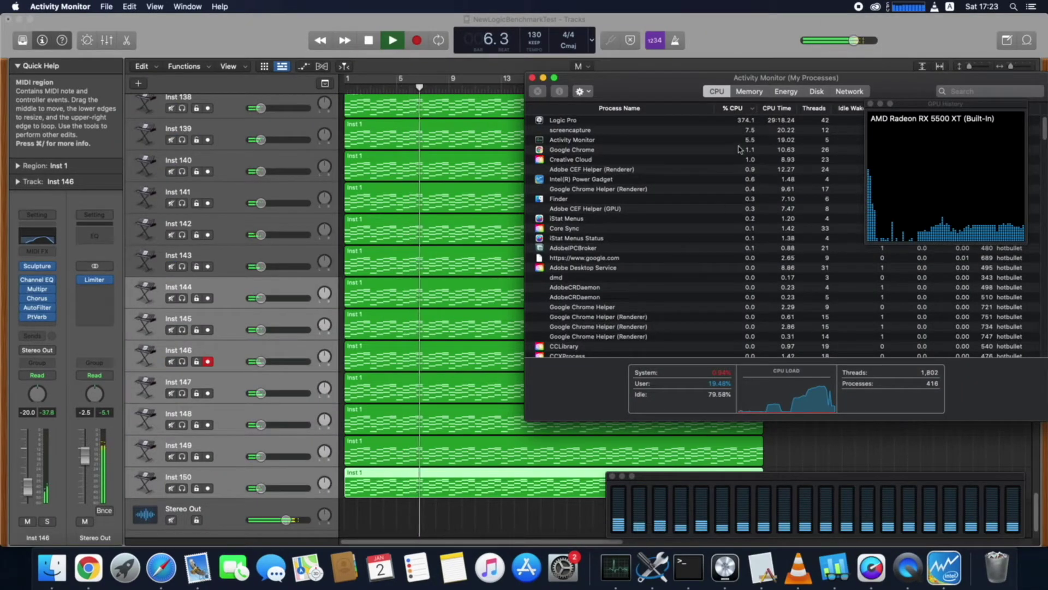
- Check memory usage in Activity Monitor and dismiss the System Overload alert
left_click(755, 97)
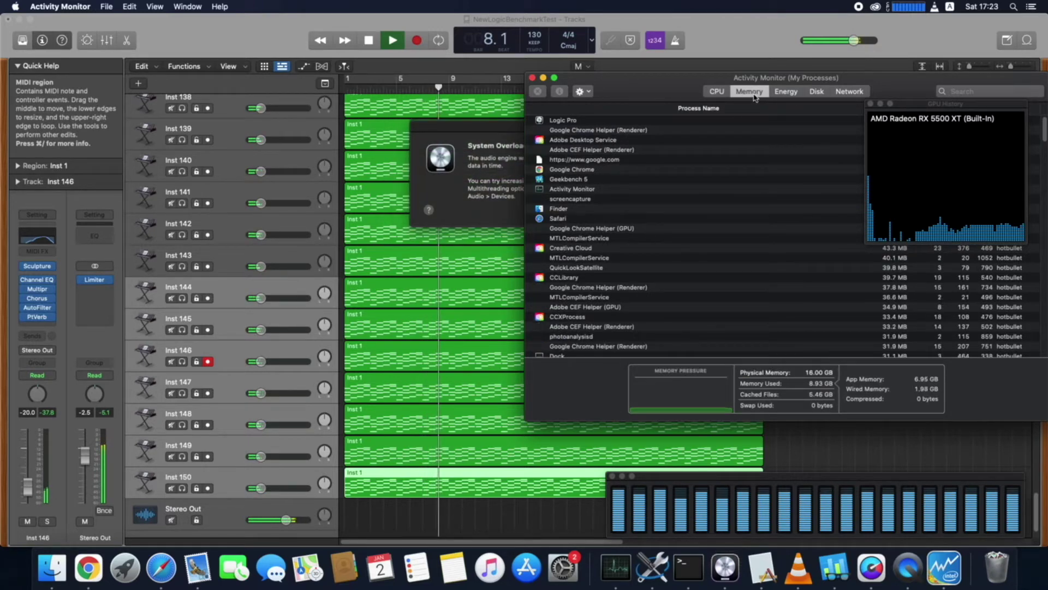
left_click(476, 170)
left_click(603, 210)
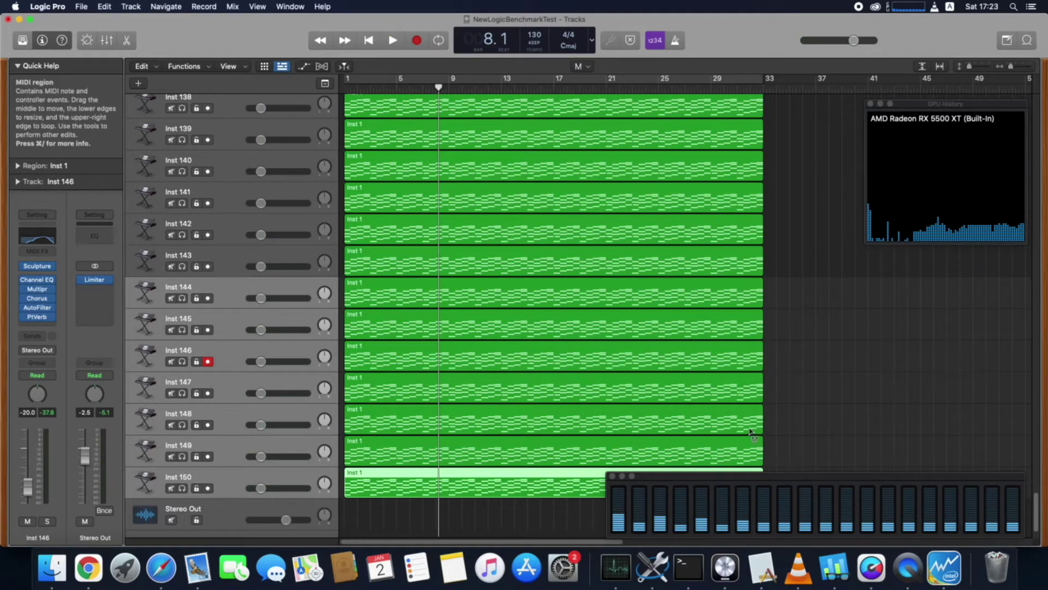
- Mute the Inst 146–150 regions, keeping Inst 145 active, and start playback
scroll(775, 437, "down", 2)
left_click(803, 436)
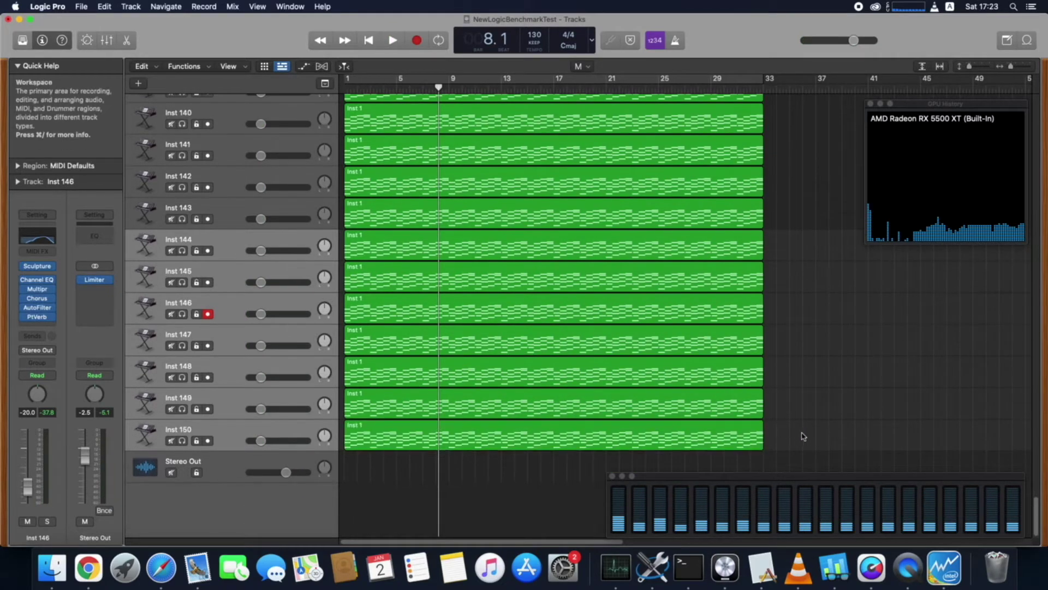
left_click_drag(803, 436, 380, 352)
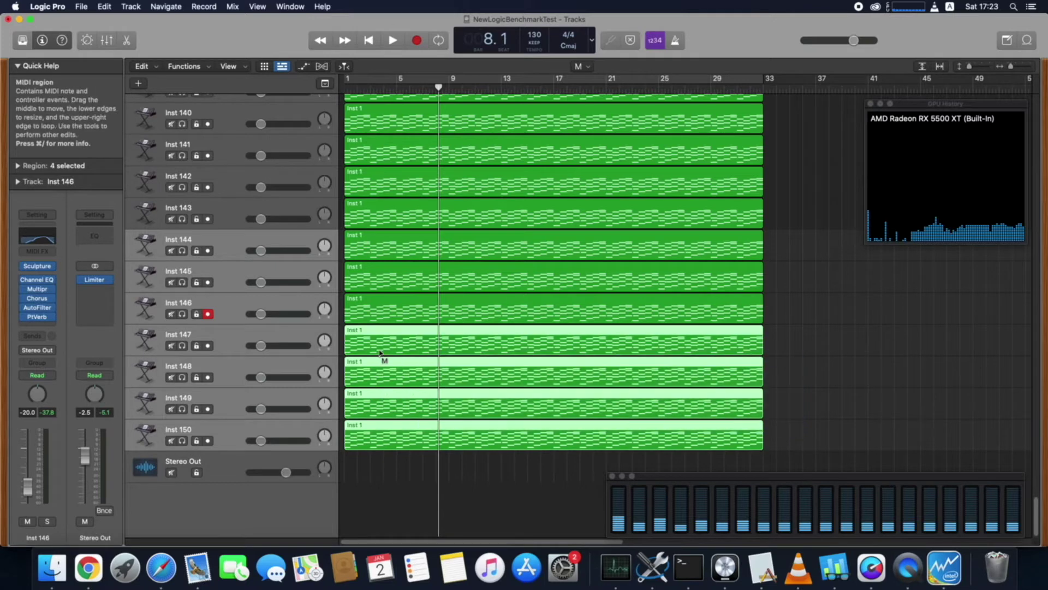
left_click(380, 352)
left_click(373, 308)
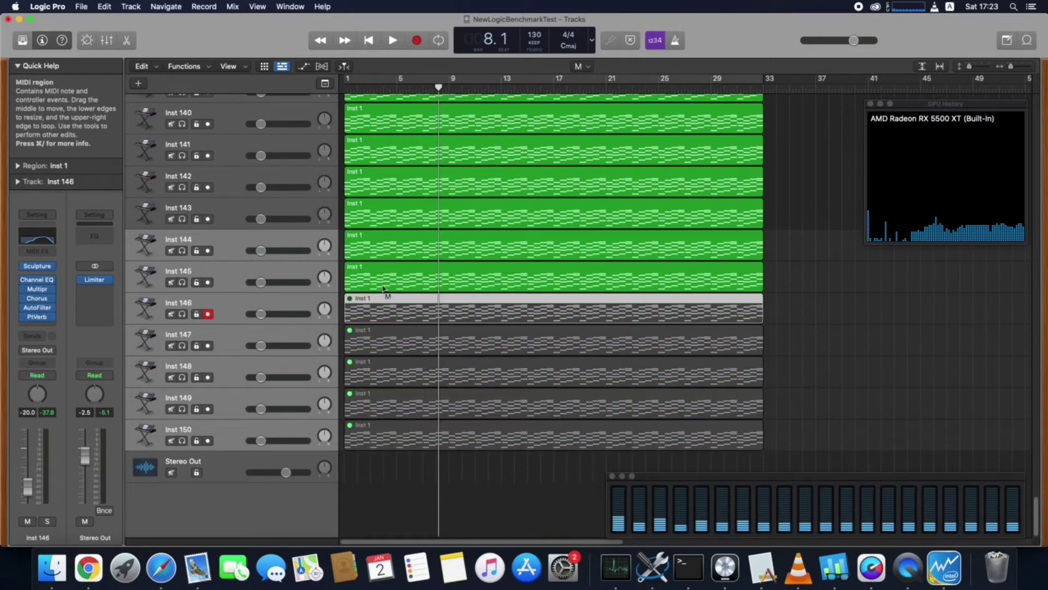
left_click(383, 289)
left_click(384, 289)
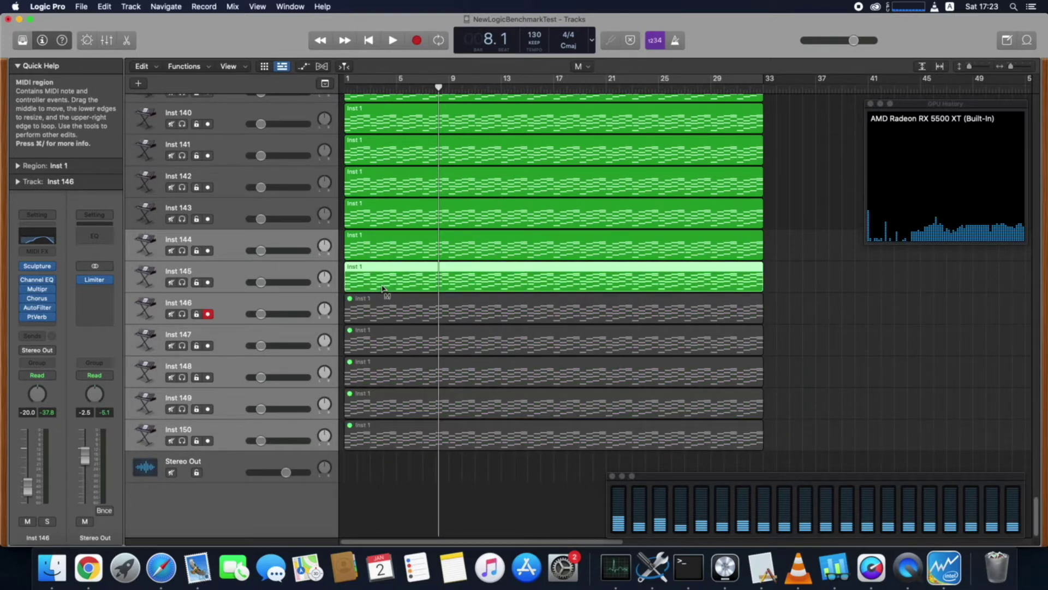
key("space")
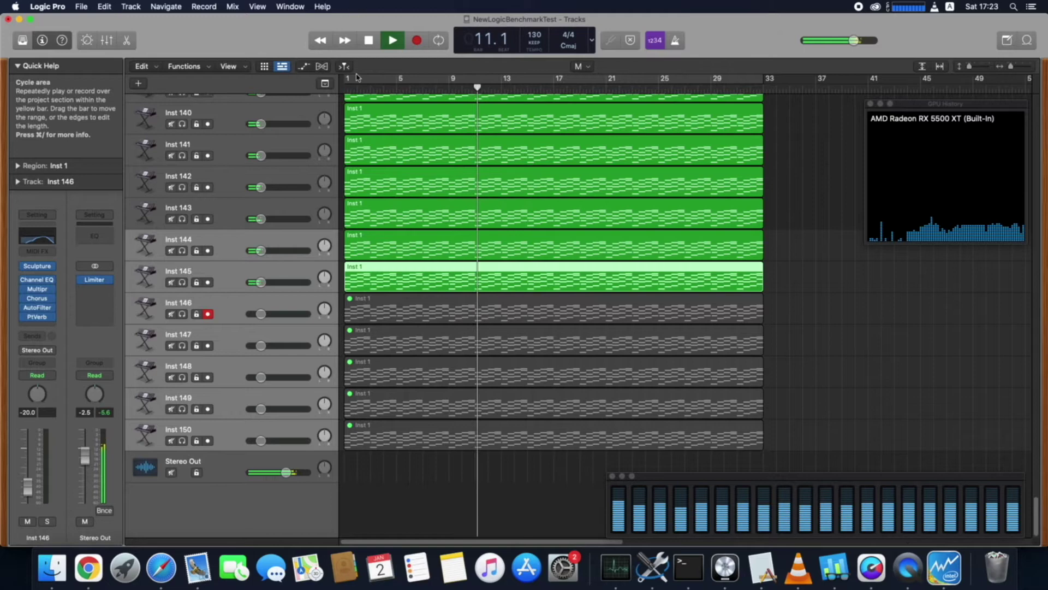
- Stop, rewind to bar 1 and restart playback from the beginning
left_click(367, 44)
left_click(367, 42)
left_click(392, 42)
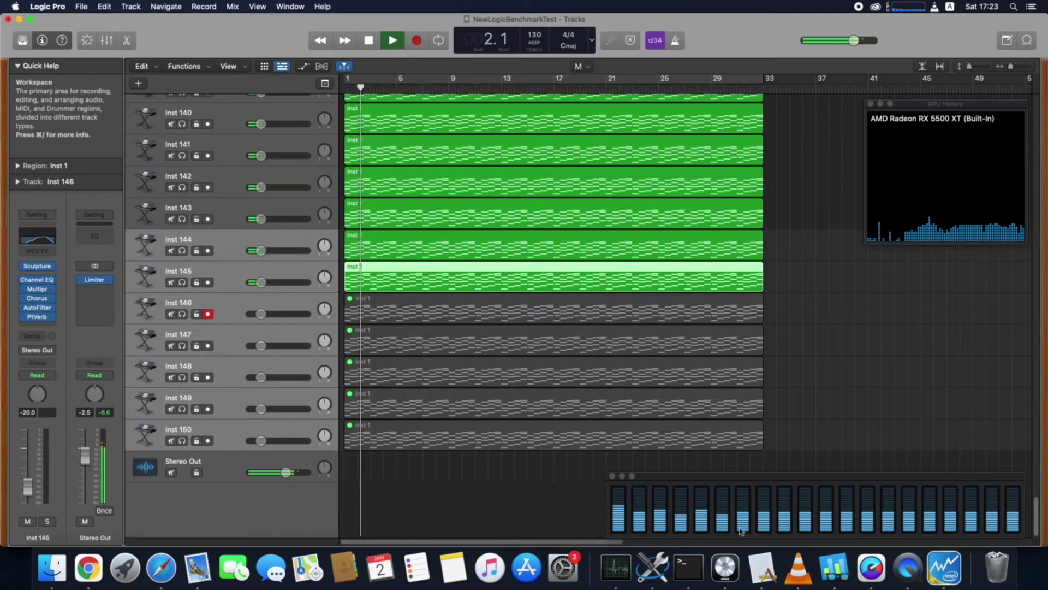
- Bring up the memory, GPU history and CPU power monitors, then unmute the Inst 146 region
left_click(615, 568)
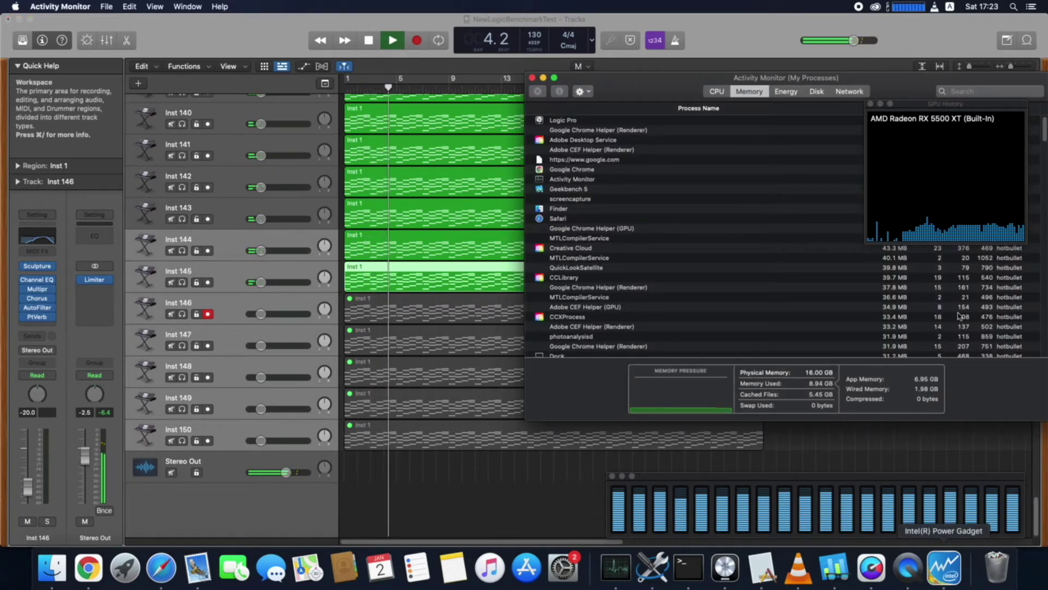
left_click_drag(911, 115, 479, 415)
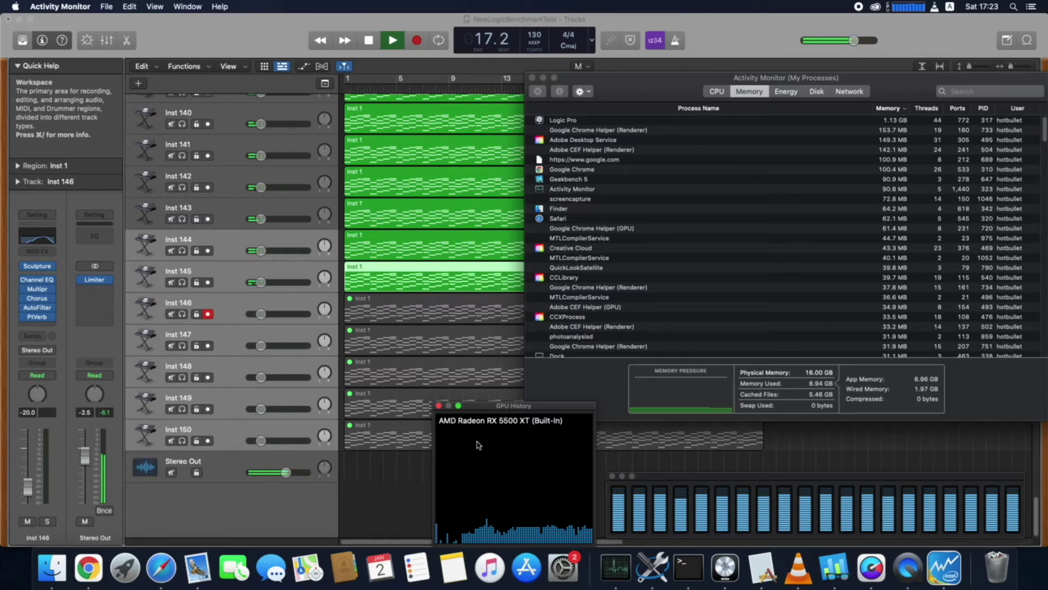
left_click(944, 561)
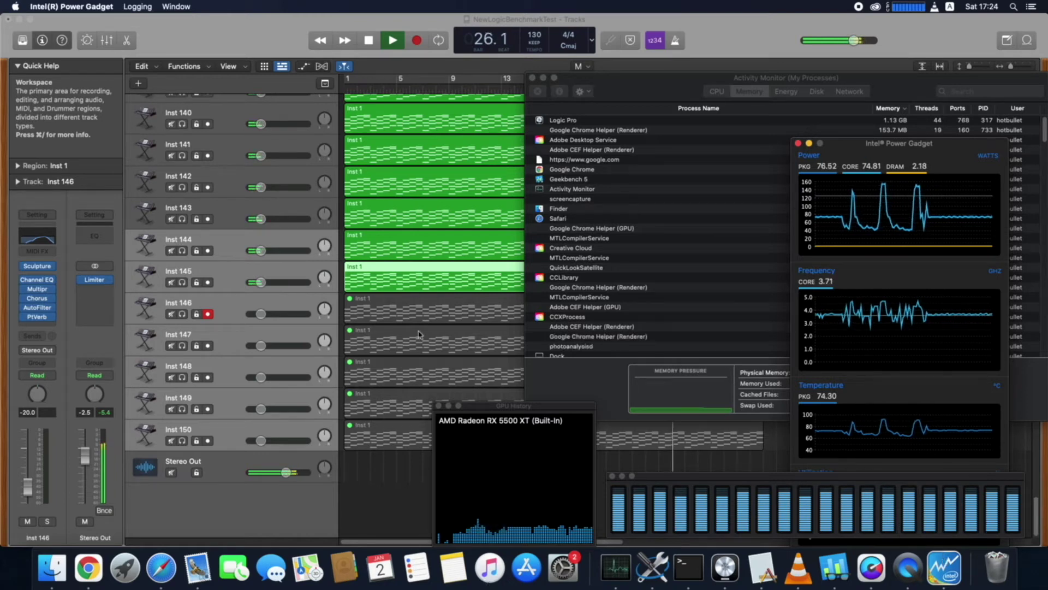
left_click(431, 309)
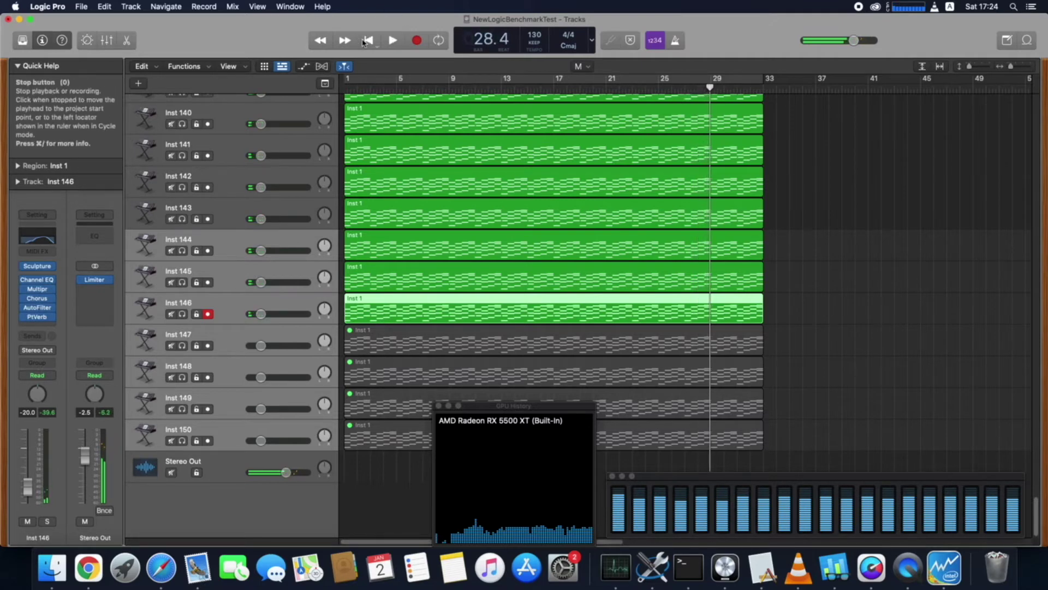
- Restart playback and jump the playhead ahead to bar 13, then around bar 31
left_click(367, 40)
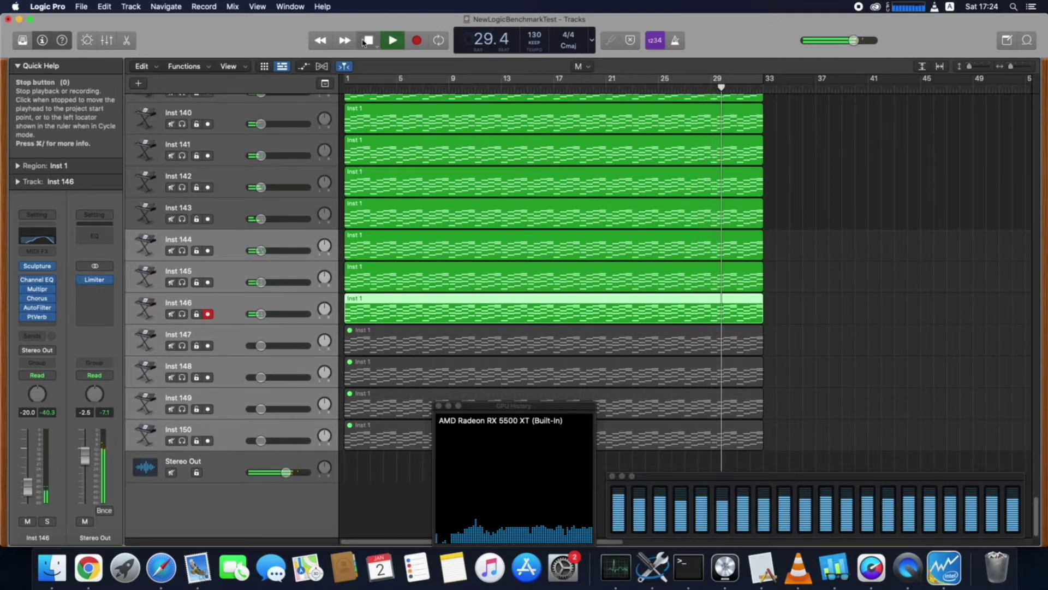
left_click(393, 41)
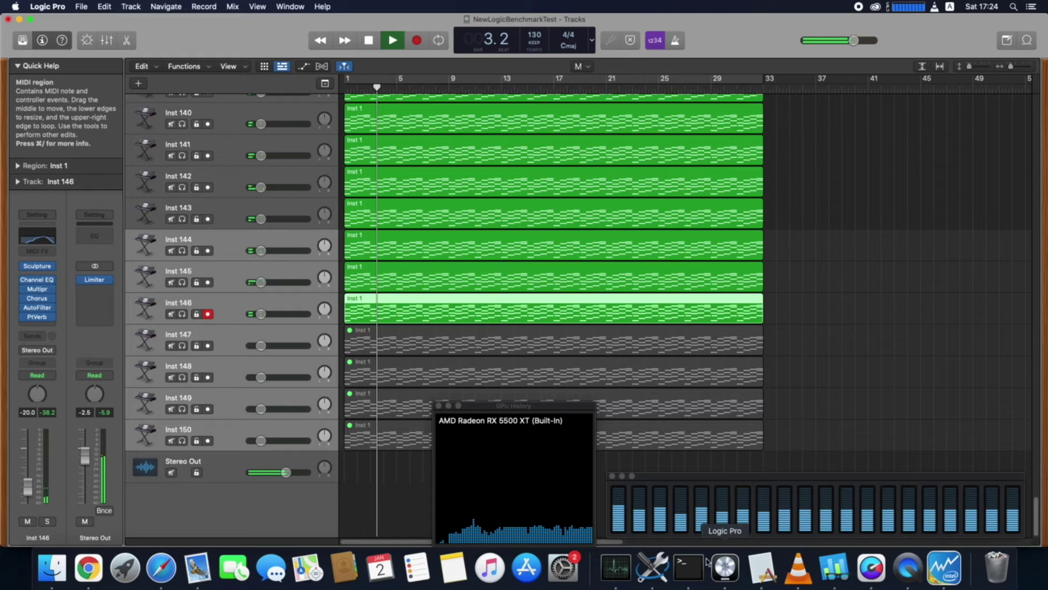
left_click(514, 87)
left_click(731, 91)
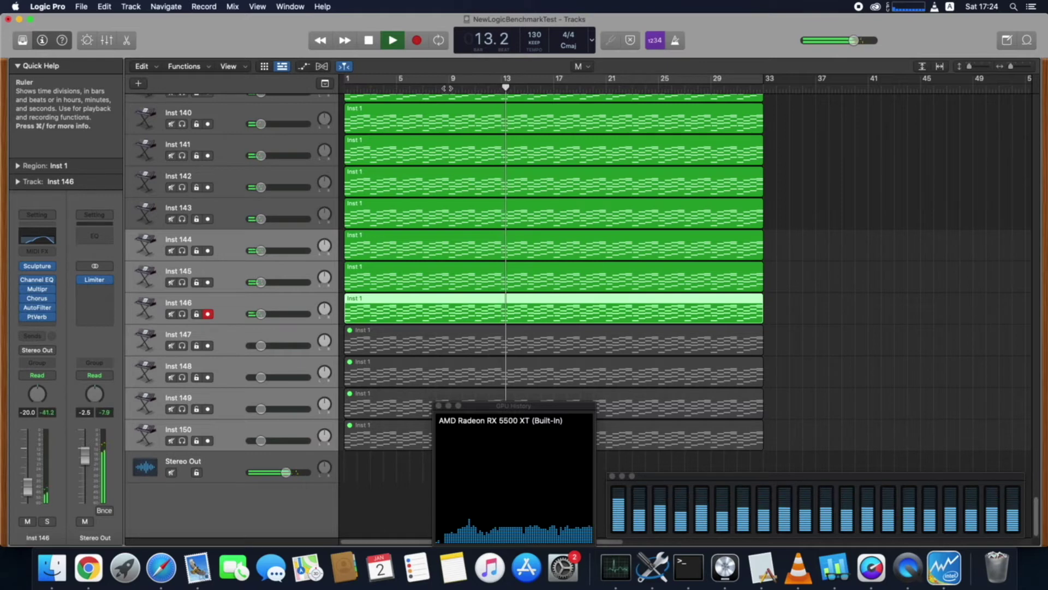
- Unmute the Inst 147 and 148 regions, loop bars 1–33, and rewind to bar 1
left_click(423, 342)
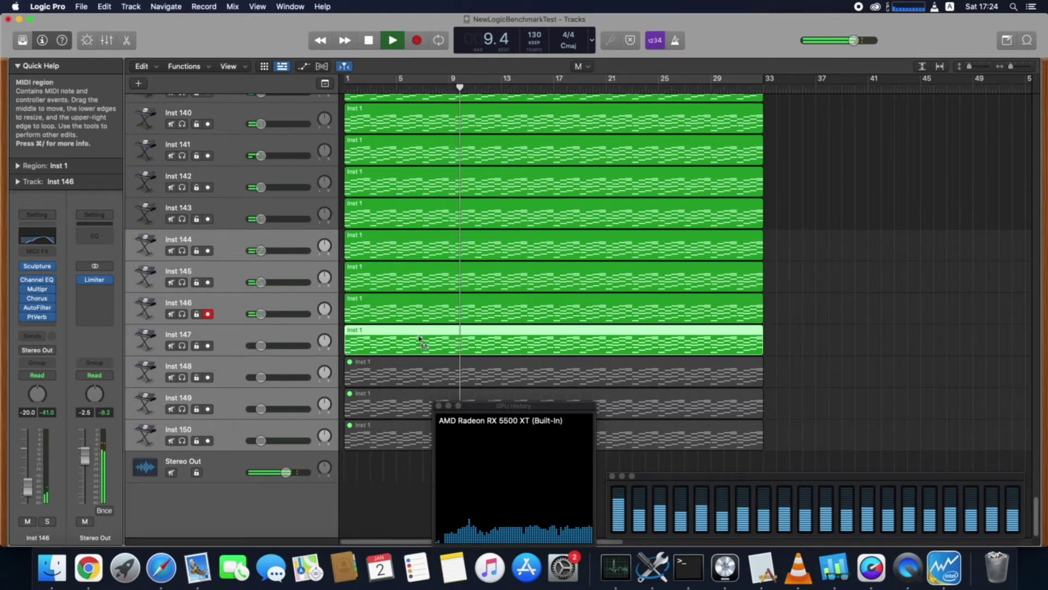
left_click(588, 86)
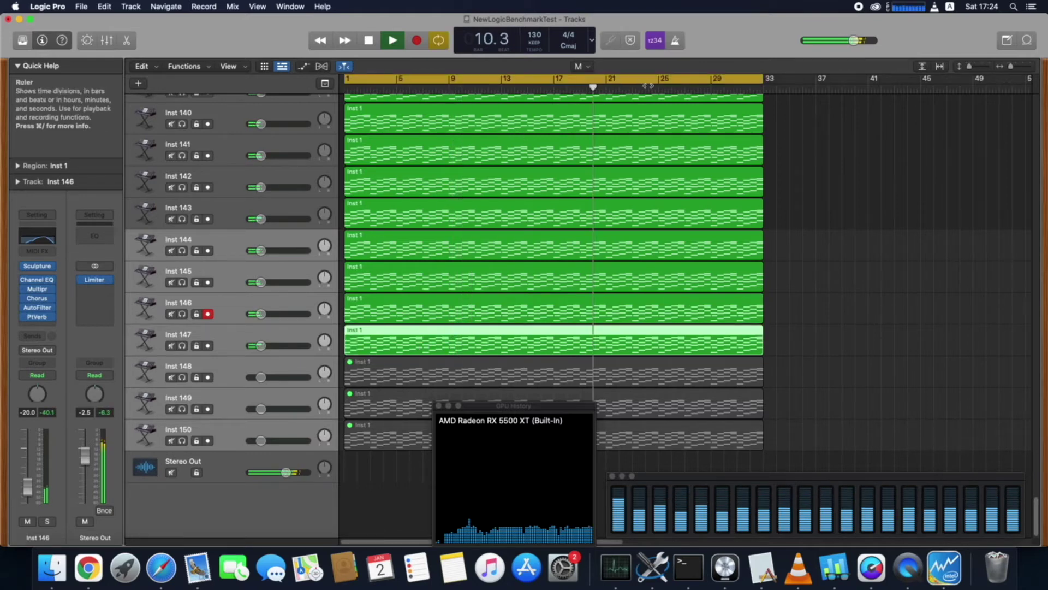
left_click(394, 360)
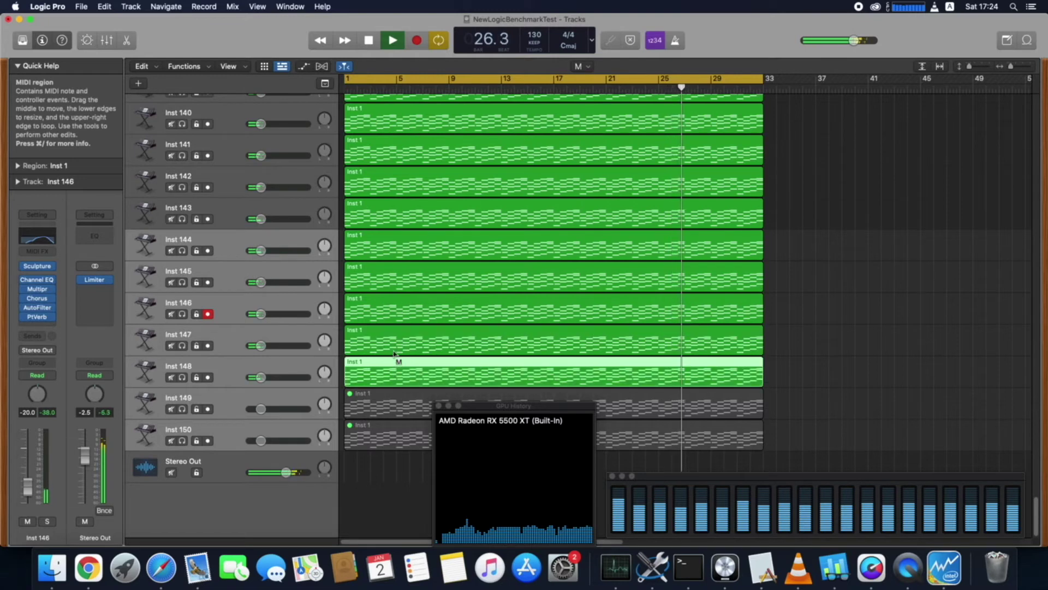
key("Return")
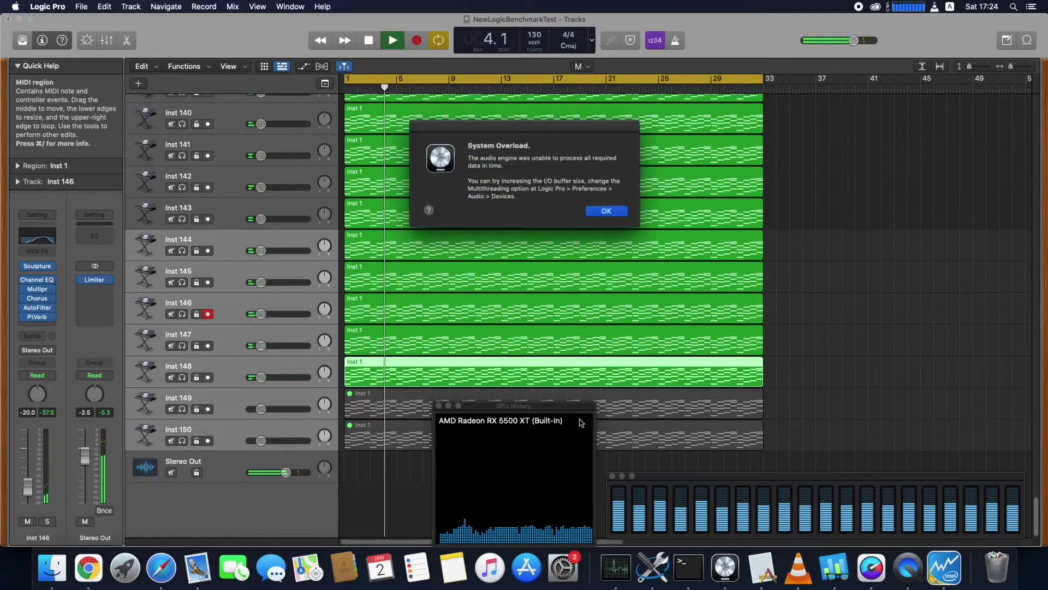
- Dismiss the overload alert, re-mute Inst 148, restart playback, then start the CPU benchmark
left_click(608, 211)
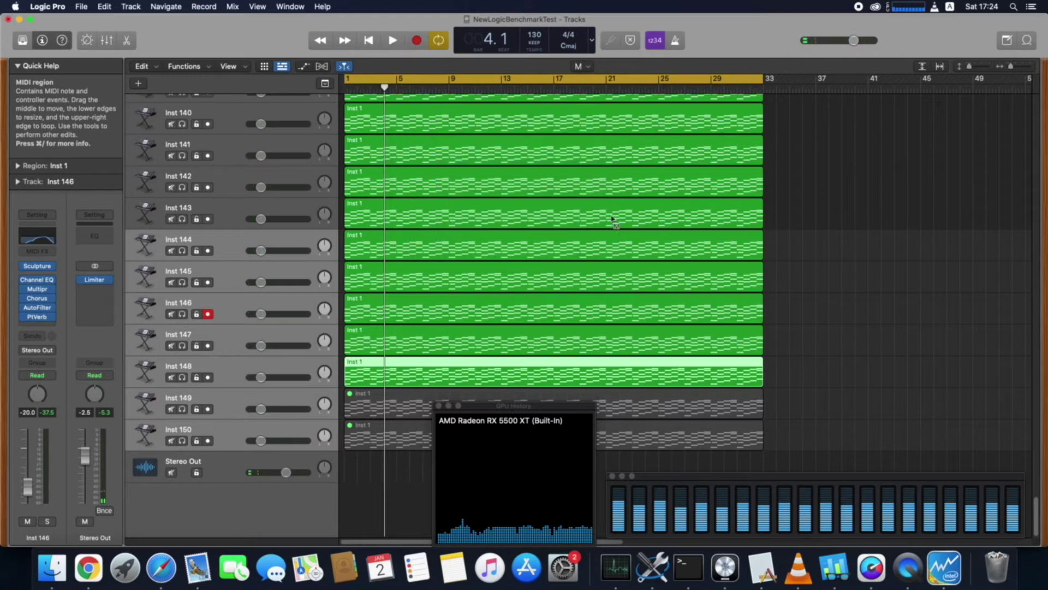
left_click(381, 373)
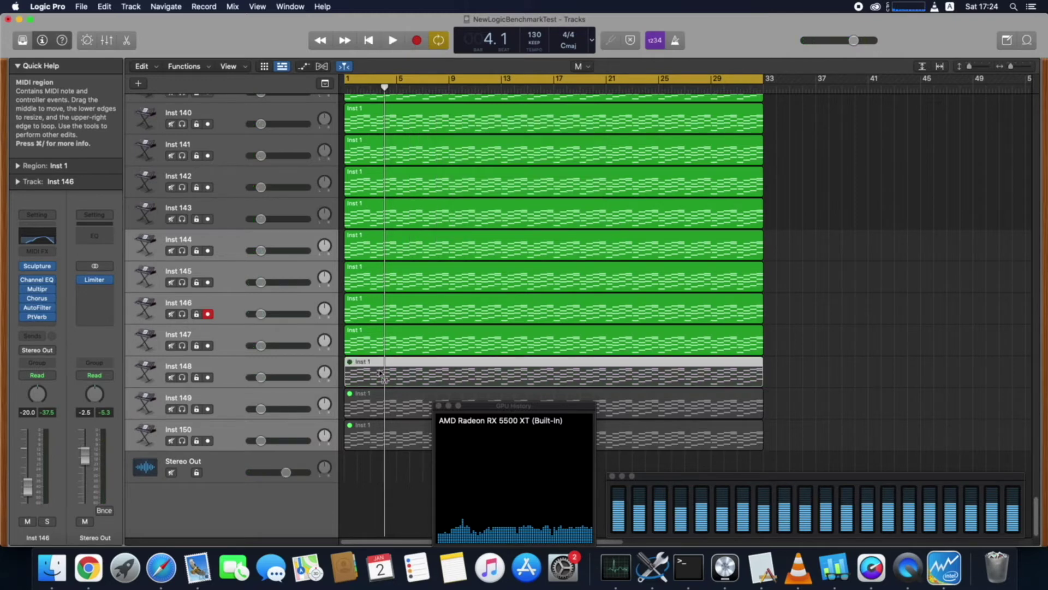
key("space")
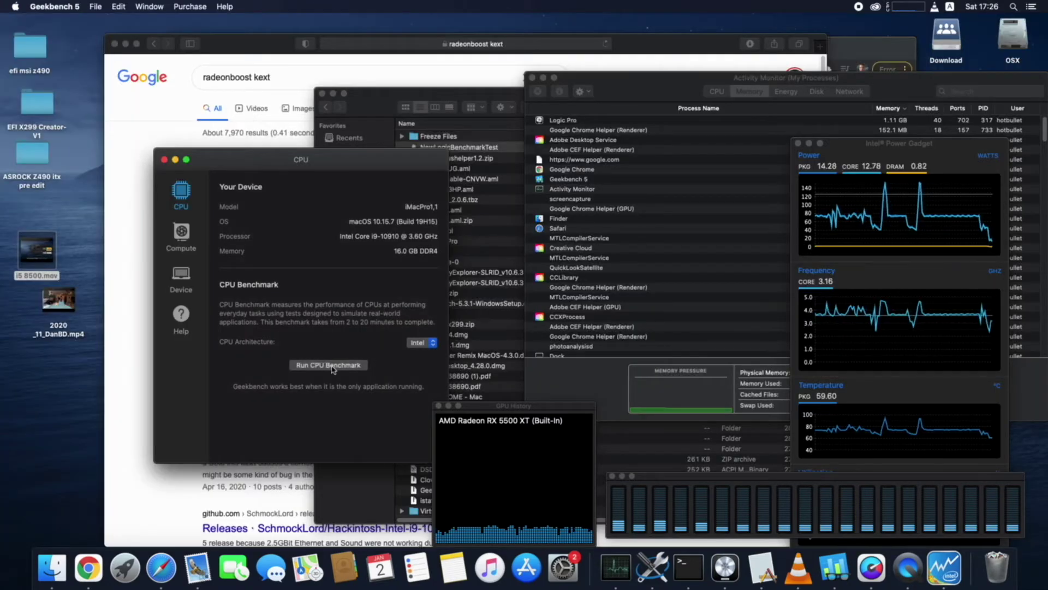
left_click(328, 364)
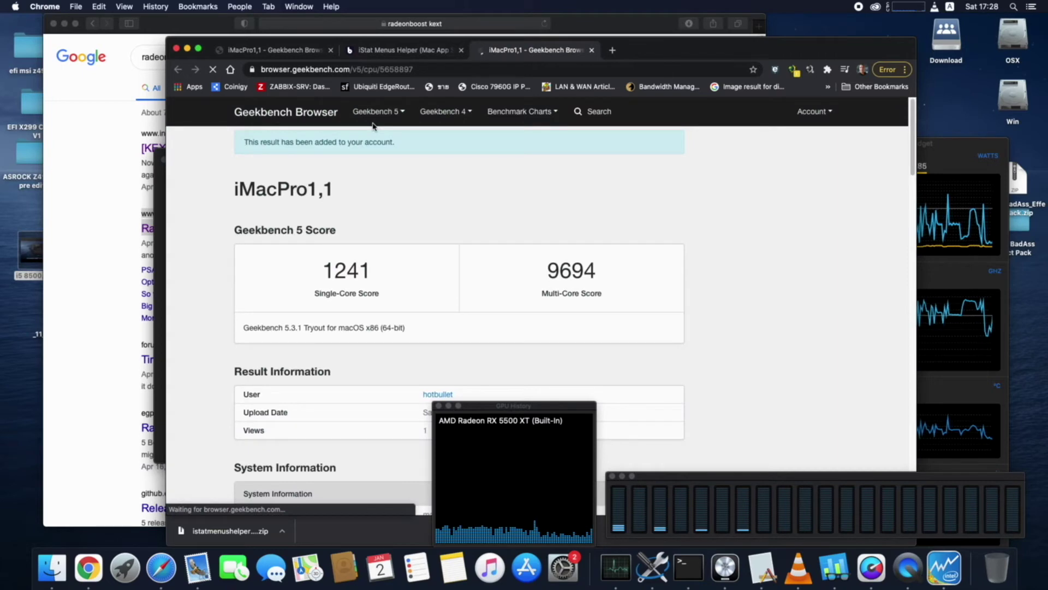
- List the account's benchmark results sorted by multi-core score, highest first
left_click(814, 111)
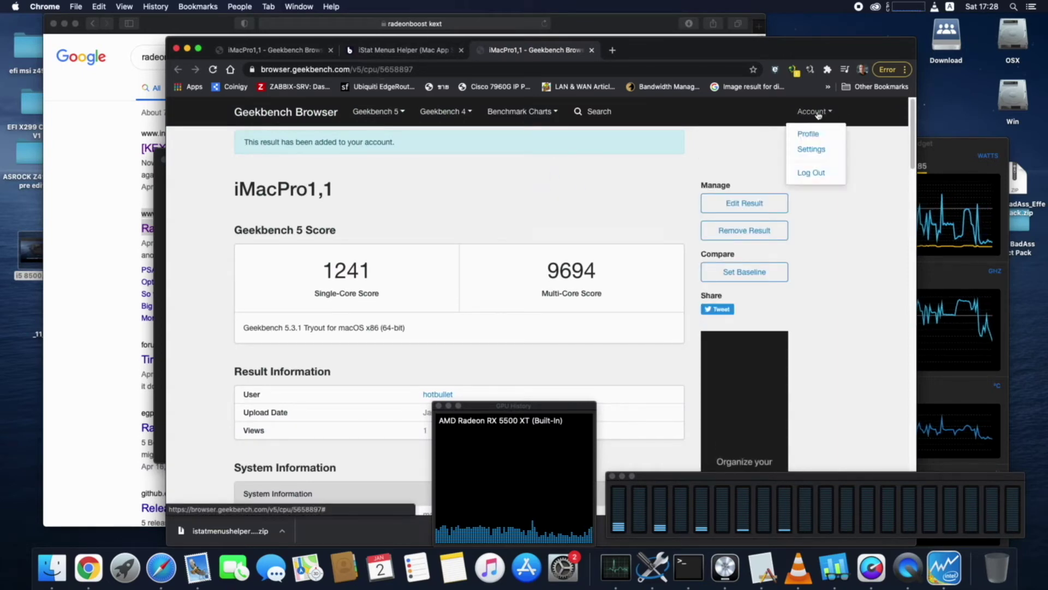
left_click(805, 135)
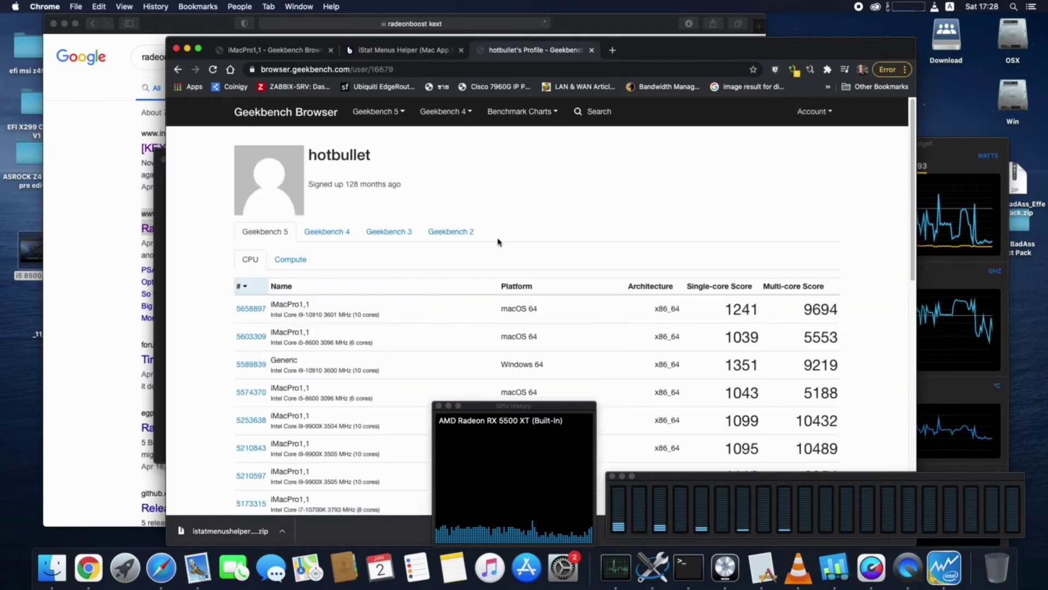
left_click(798, 287)
left_click(800, 288)
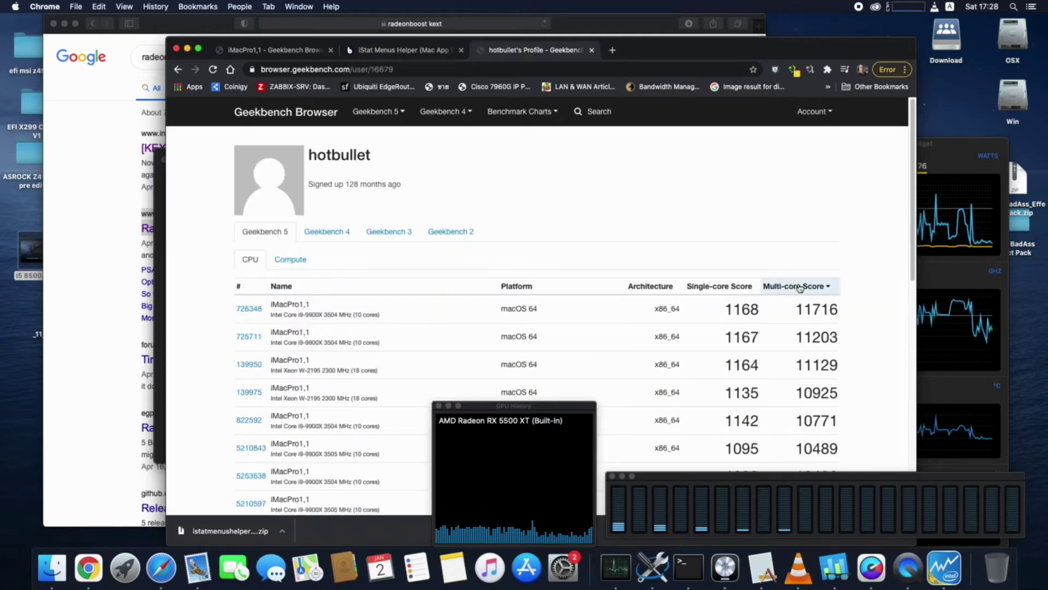
- Scroll through the results and select the 9219 multi-core score
scroll(475, 362, "down", 5)
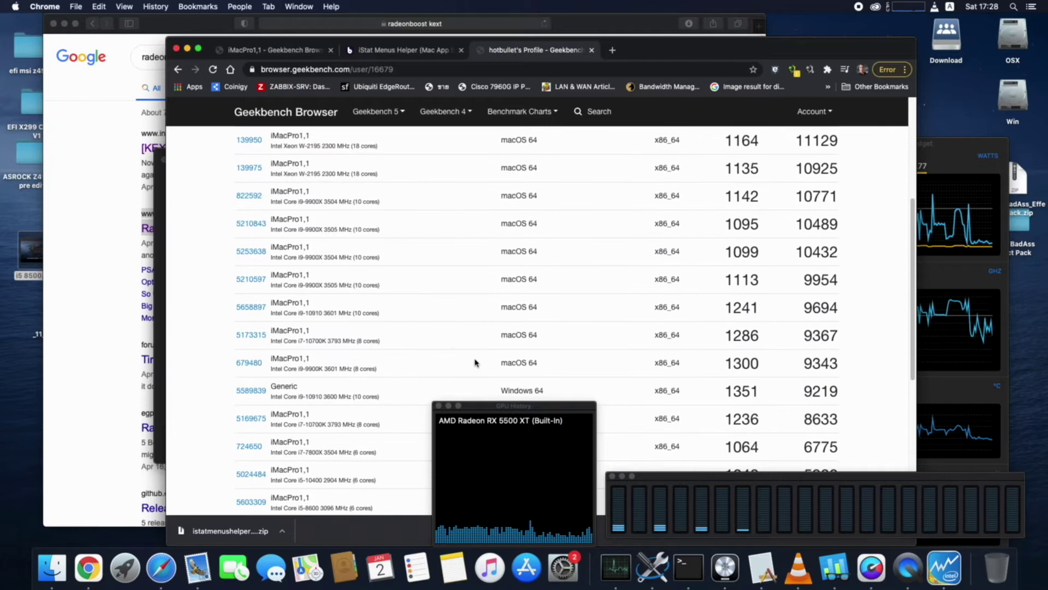
scroll(475, 362, "up", 4)
scroll(628, 349, "down", 1)
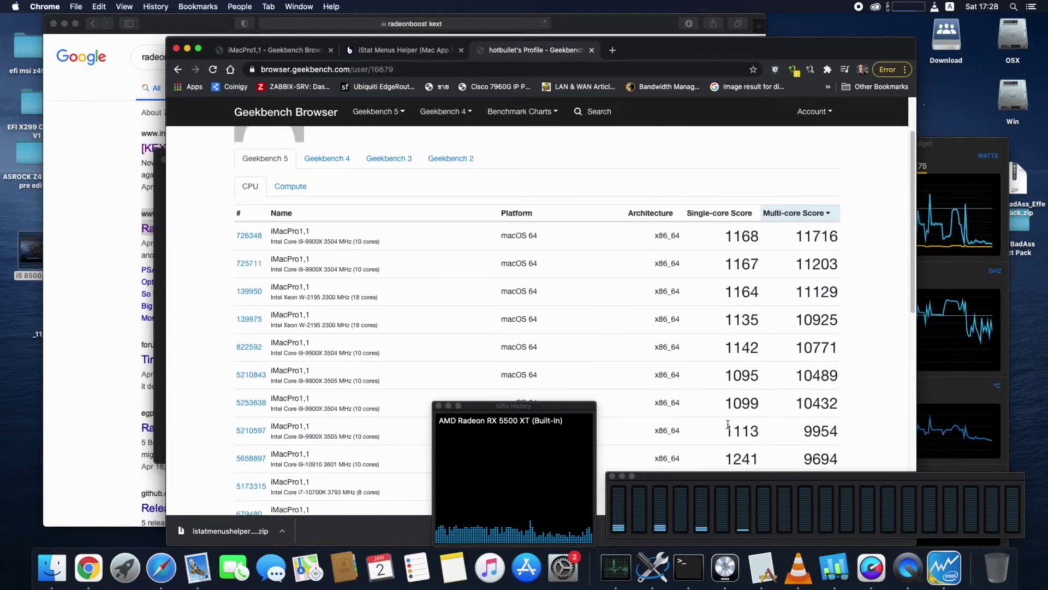
scroll(747, 424, "down", 1)
scroll(747, 425, "down", 3)
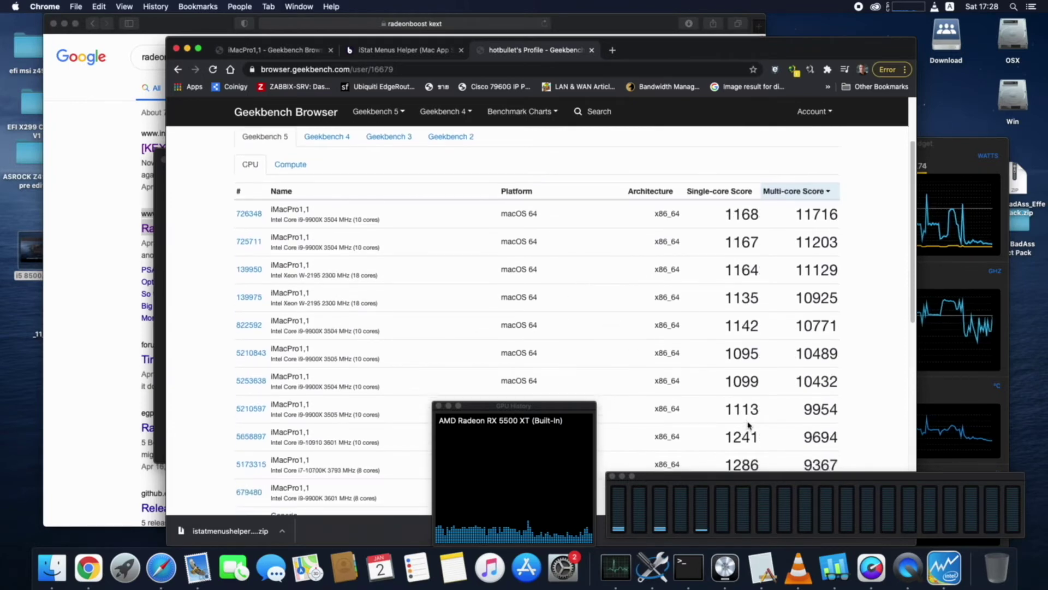
scroll(749, 426, "down", 10)
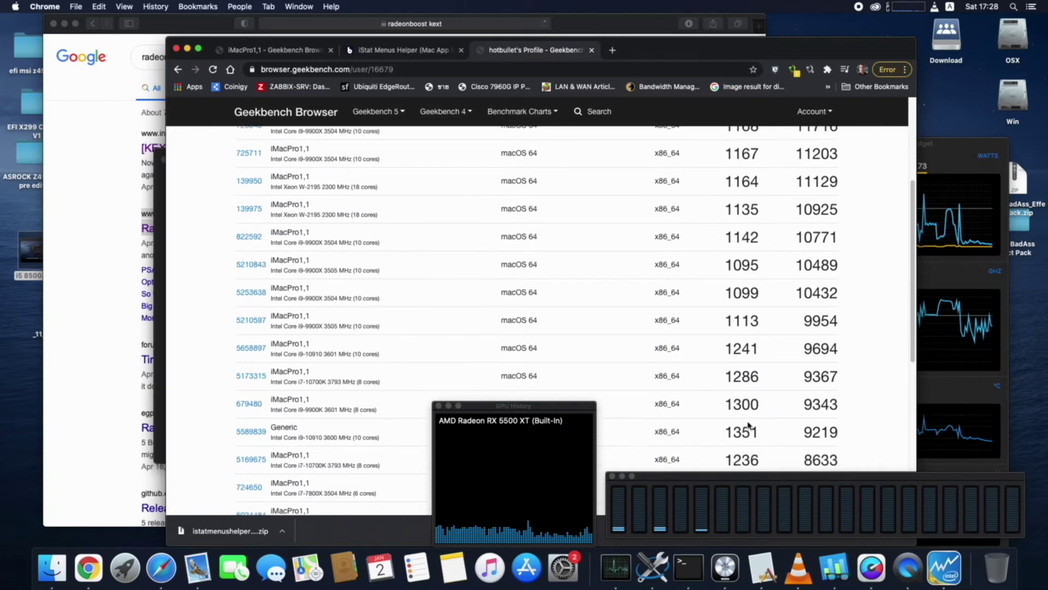
scroll(748, 425, "down", 1)
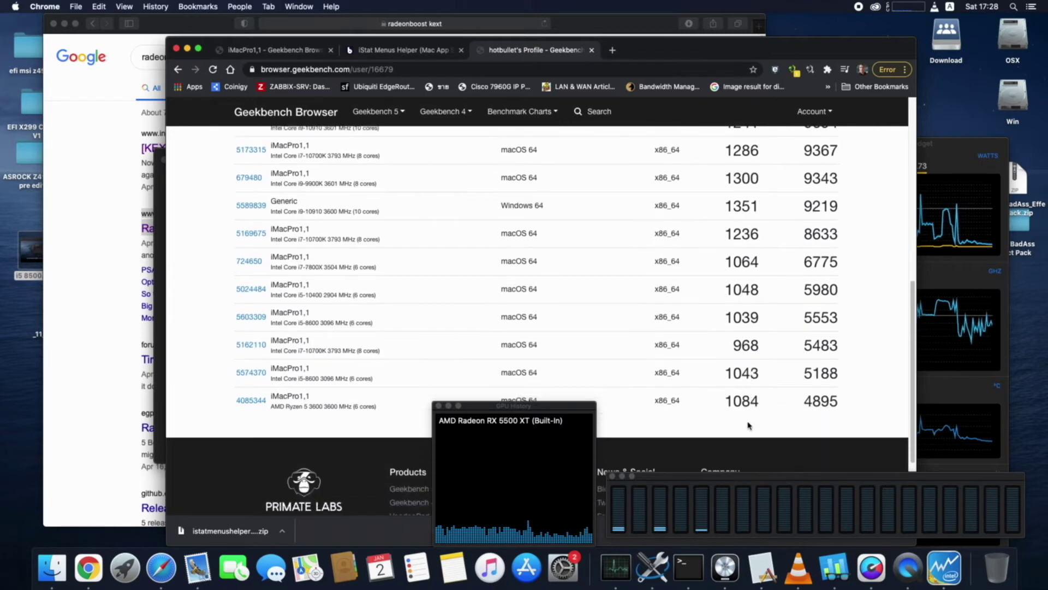
scroll(748, 424, "up", 3)
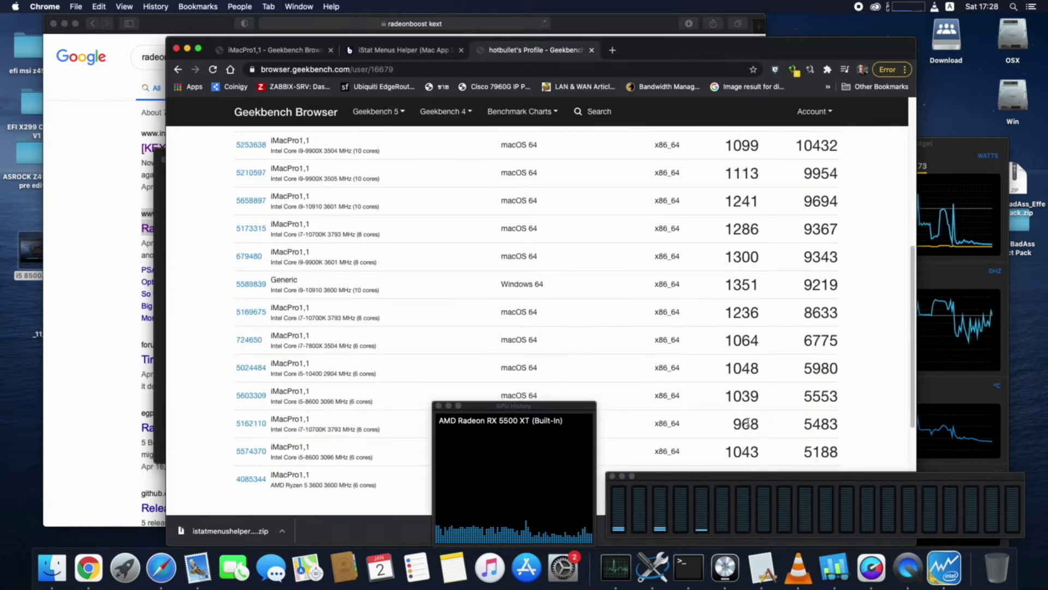
scroll(808, 350, "up", 1)
left_click_drag(839, 292, 783, 283)
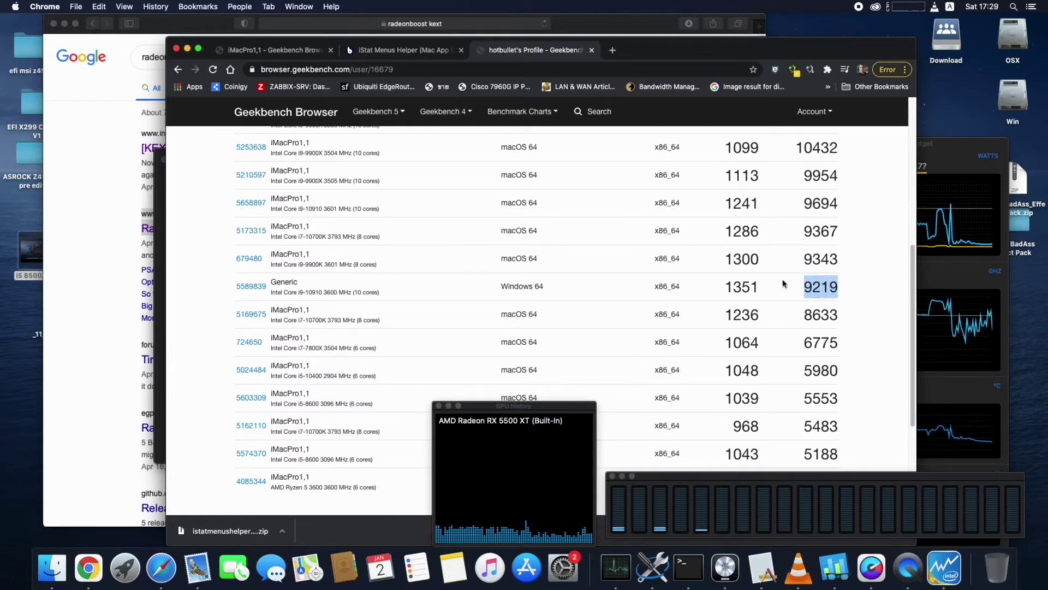
- Highlight the 1286/9367 and 9694 scores to compare them
scroll(783, 284, "up", 1)
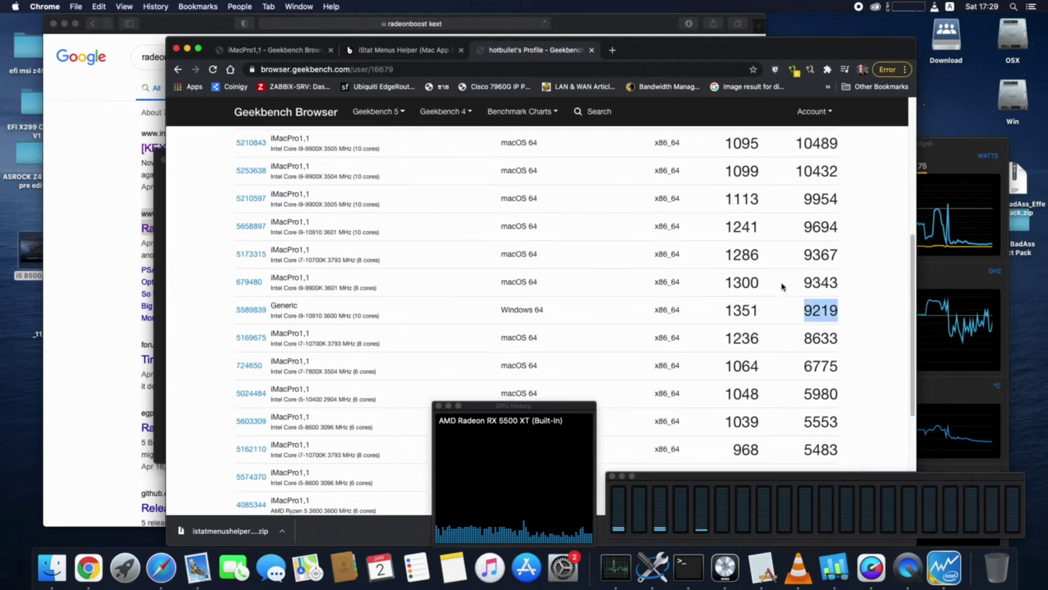
left_click_drag(837, 253, 712, 251)
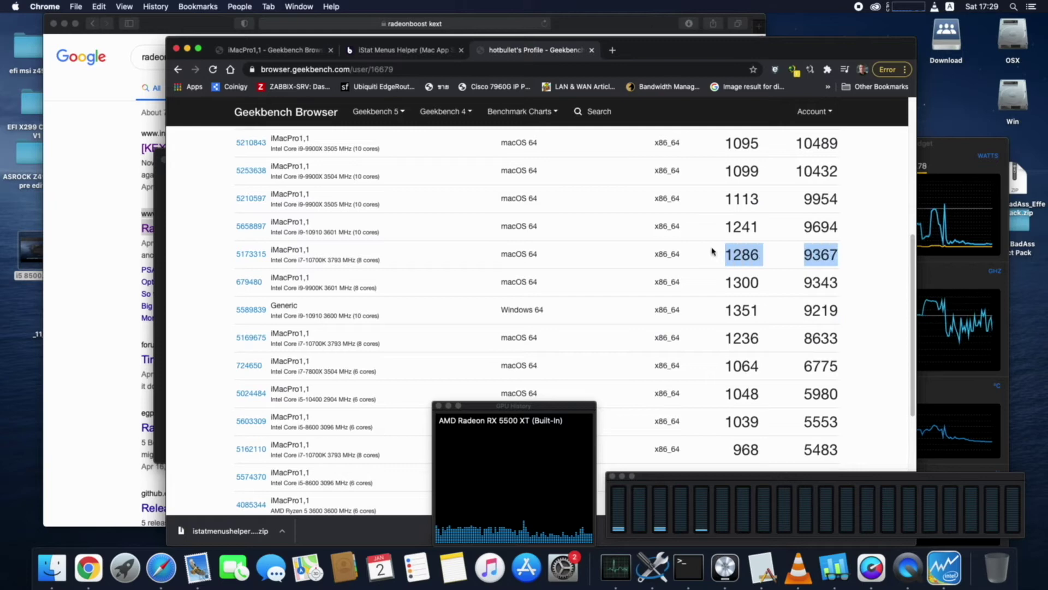
scroll(756, 266, "up", 1)
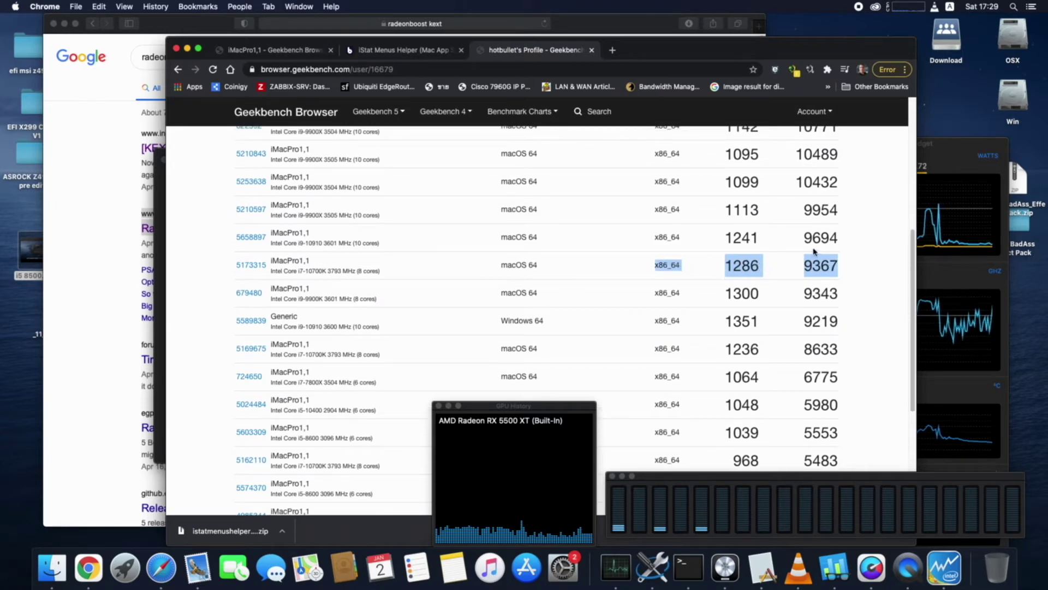
left_click_drag(820, 240, 808, 242)
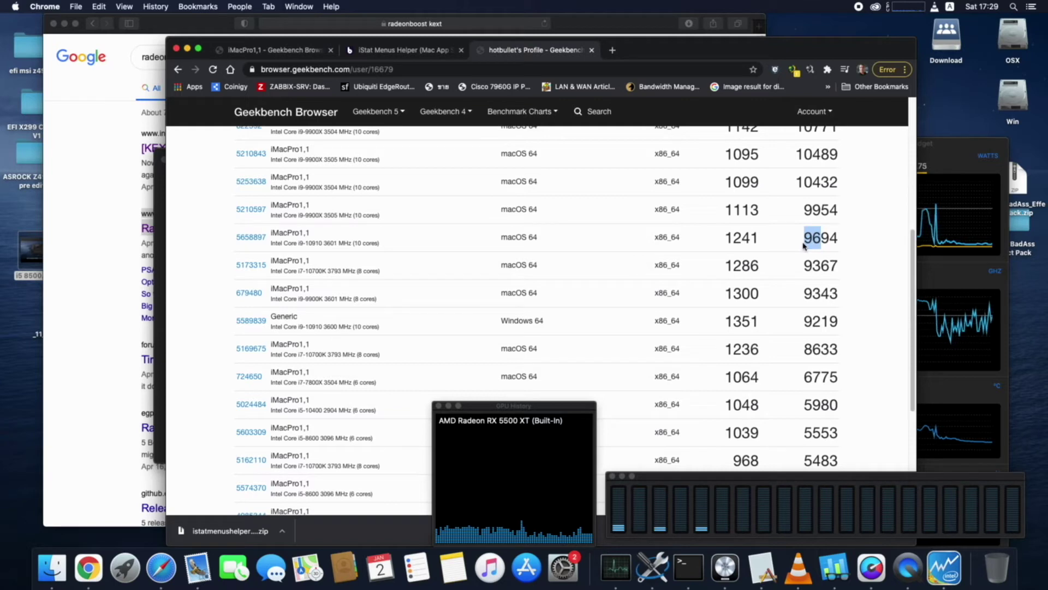
scroll(803, 249, "up", 5)
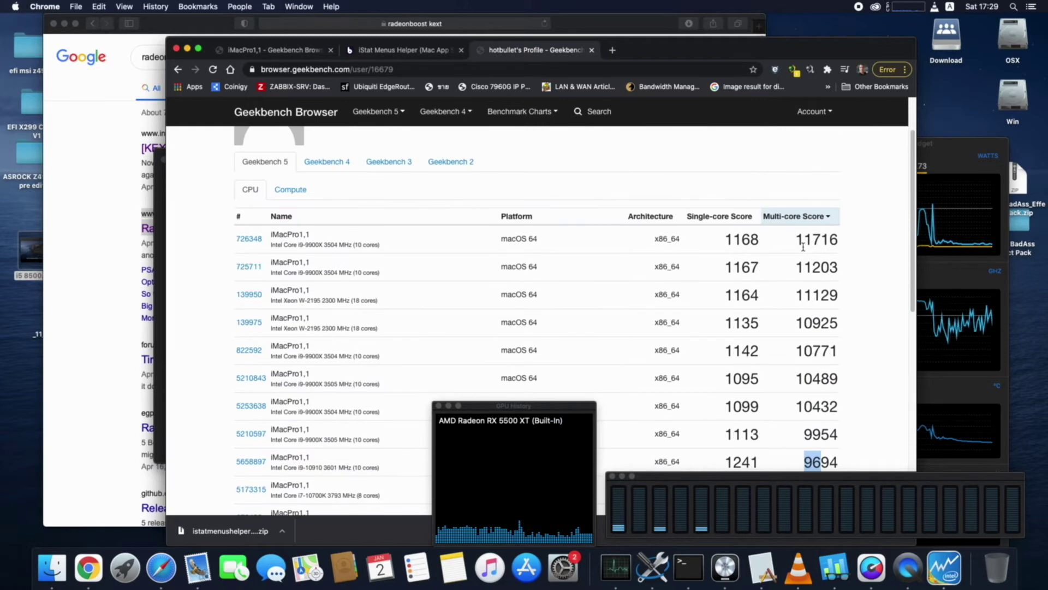
scroll(772, 282, "down", 4)
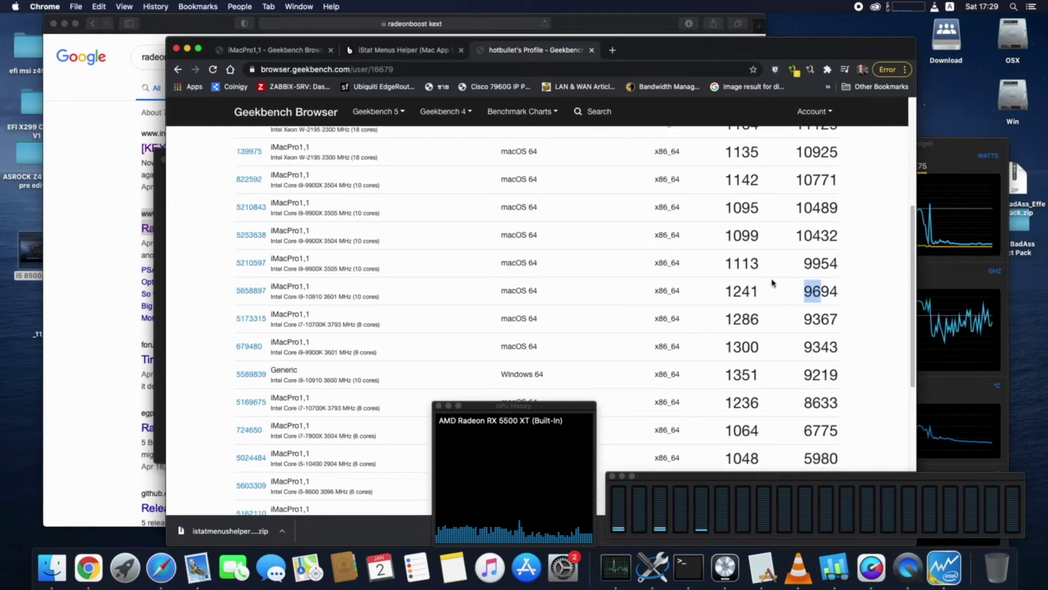
scroll(772, 283, "up", 5)
scroll(773, 284, "down", 2)
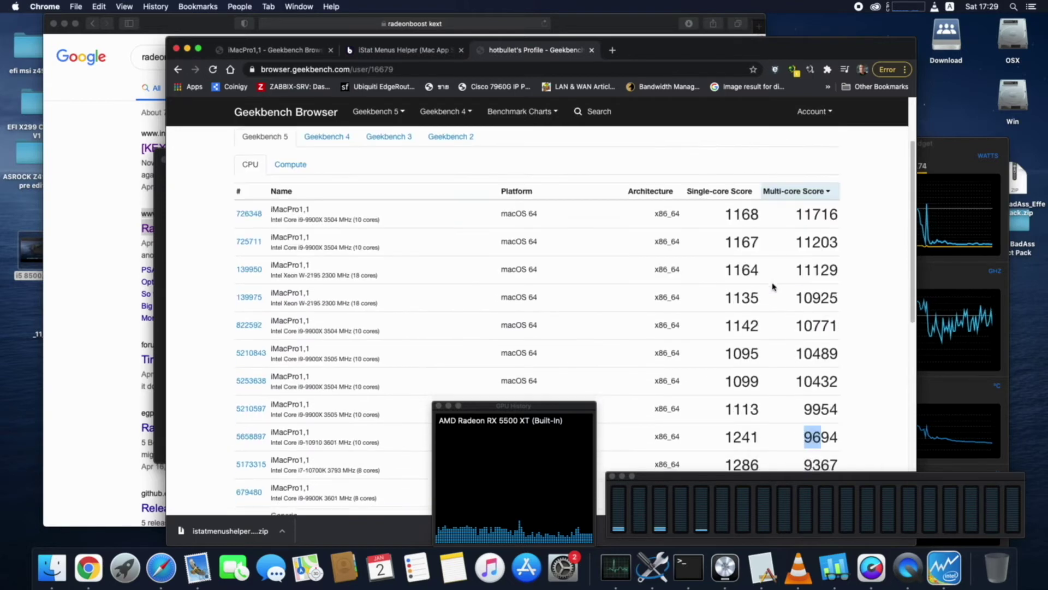
scroll(773, 287, "up", 2)
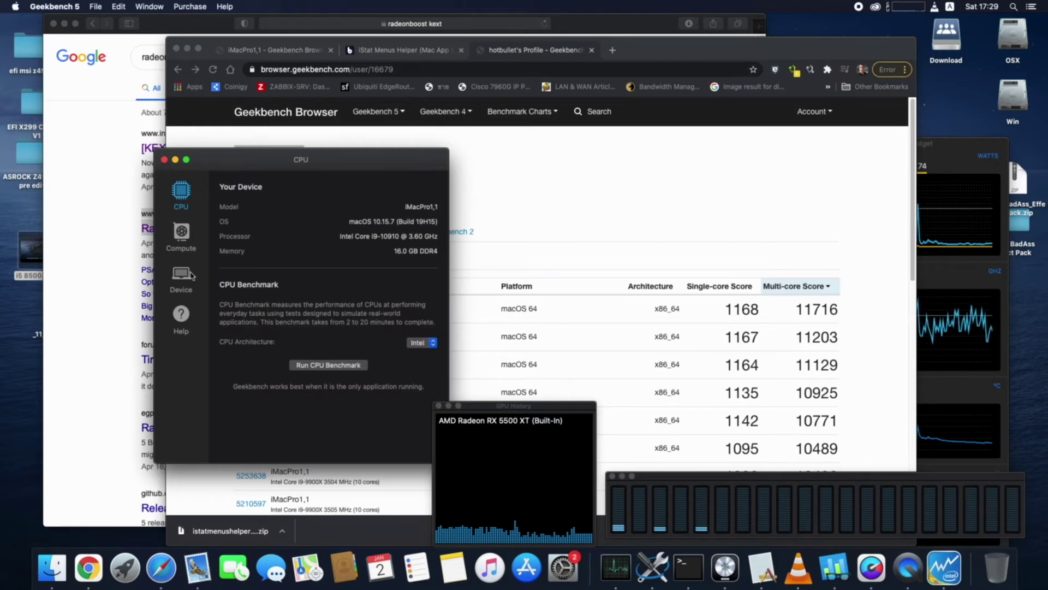
- Run the Geekbench 5 Compute benchmark using the OpenCL API
left_click(181, 234)
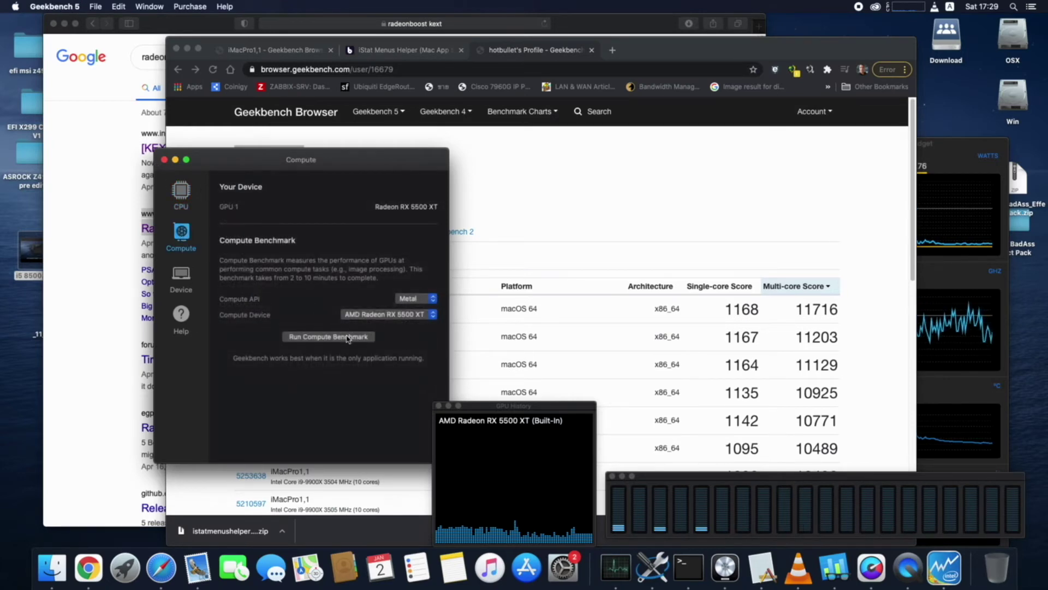
left_click(410, 298)
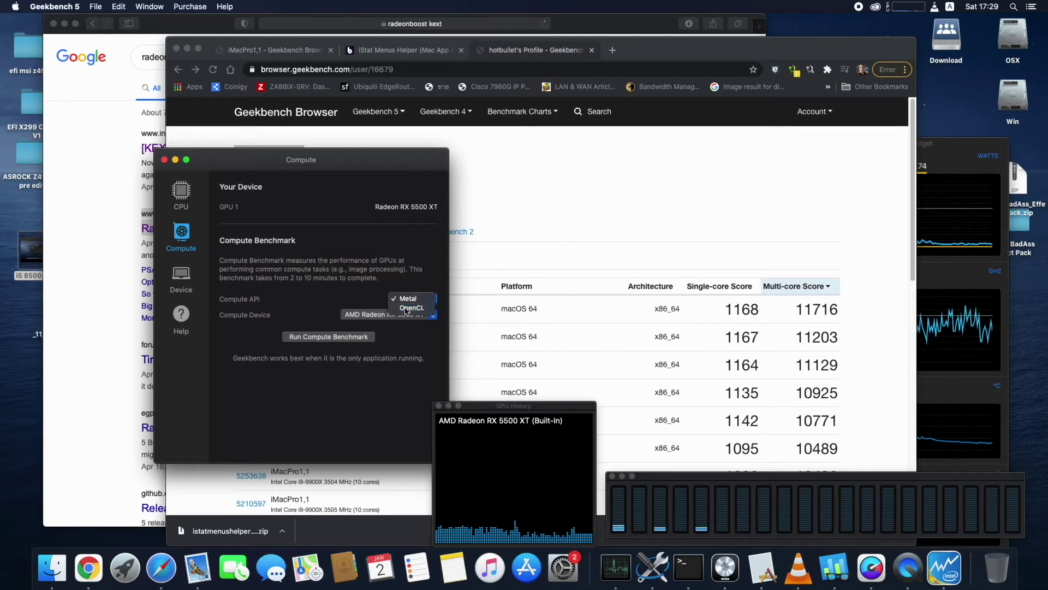
left_click(411, 308)
left_click(350, 337)
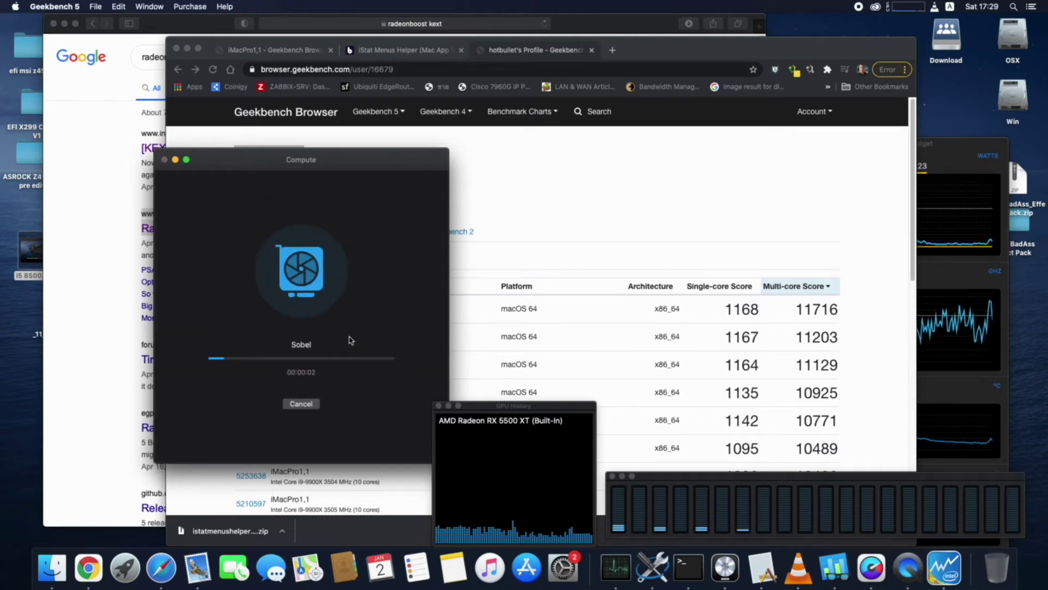
- Move the GPU history graph and power monitoring window over the score table
left_click(491, 416)
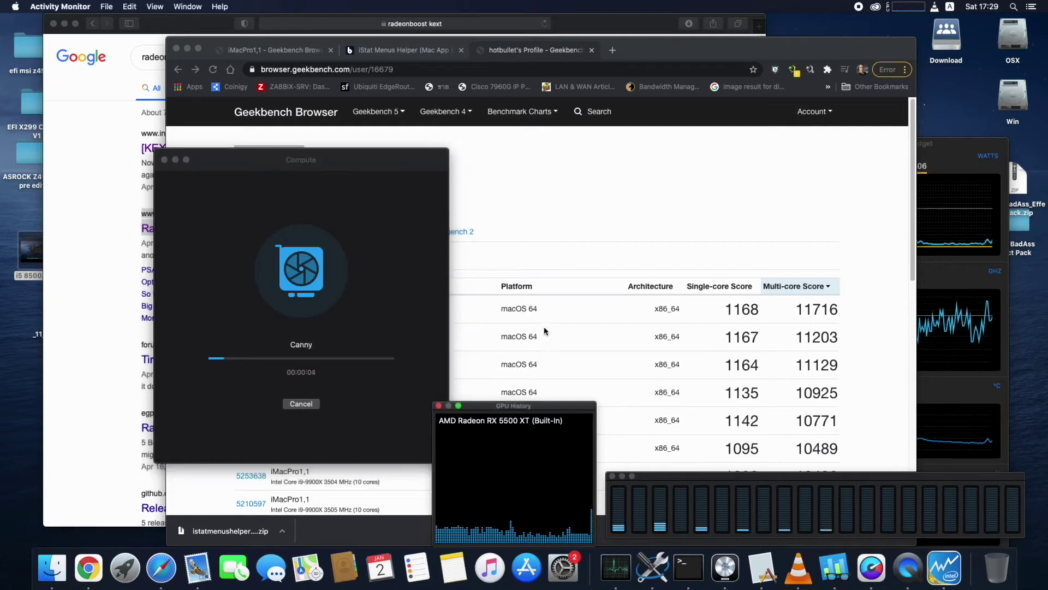
left_click_drag(497, 405, 514, 158)
left_click_drag(917, 143, 816, 137)
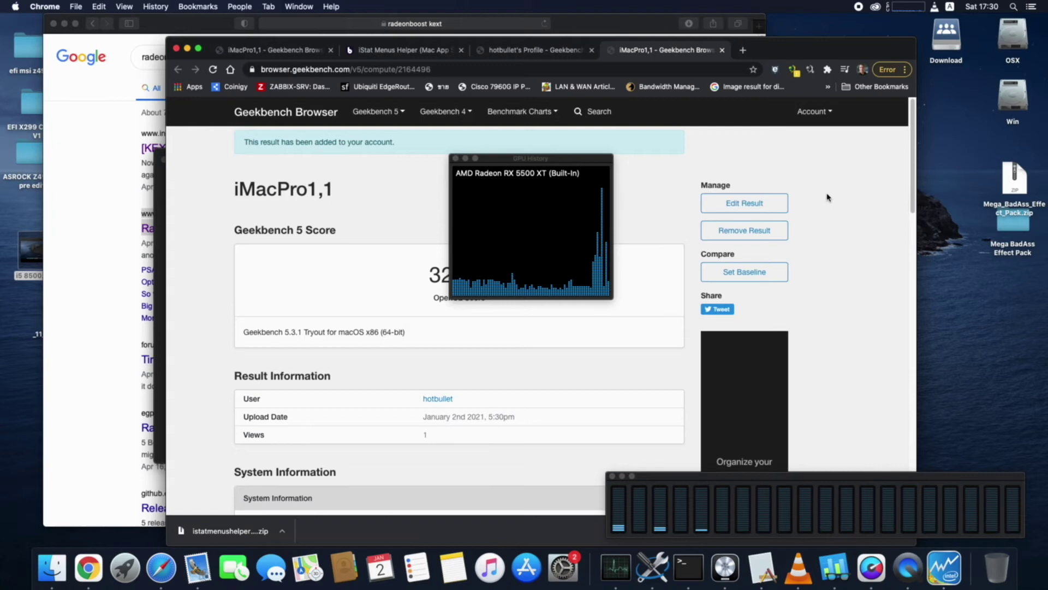
- Move the GPU history graph aside and open the user's Geekbench profile page
left_click_drag(569, 160, 882, 172)
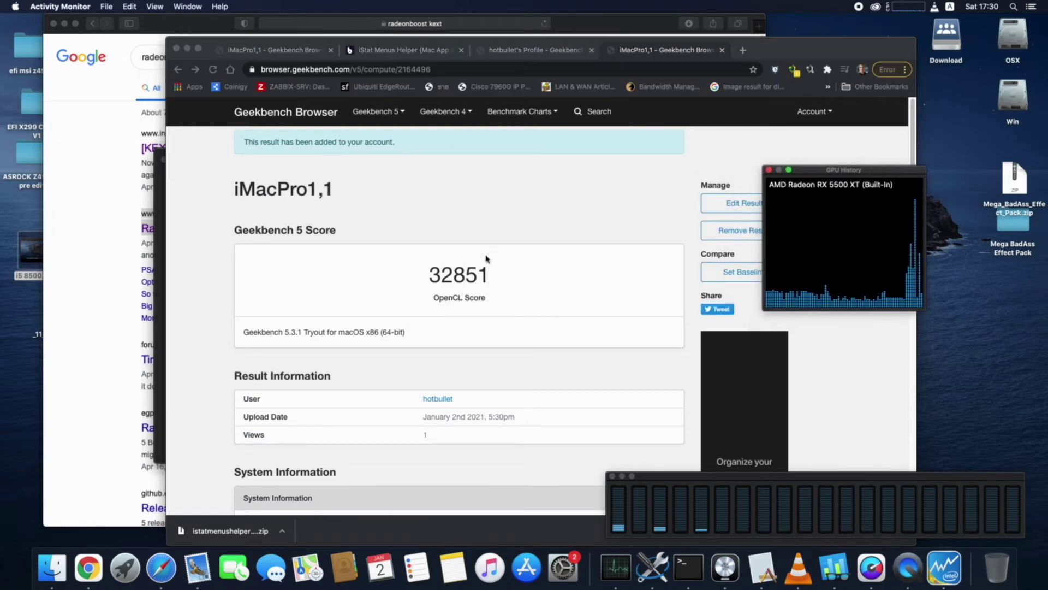
left_click(393, 115)
left_click(393, 115)
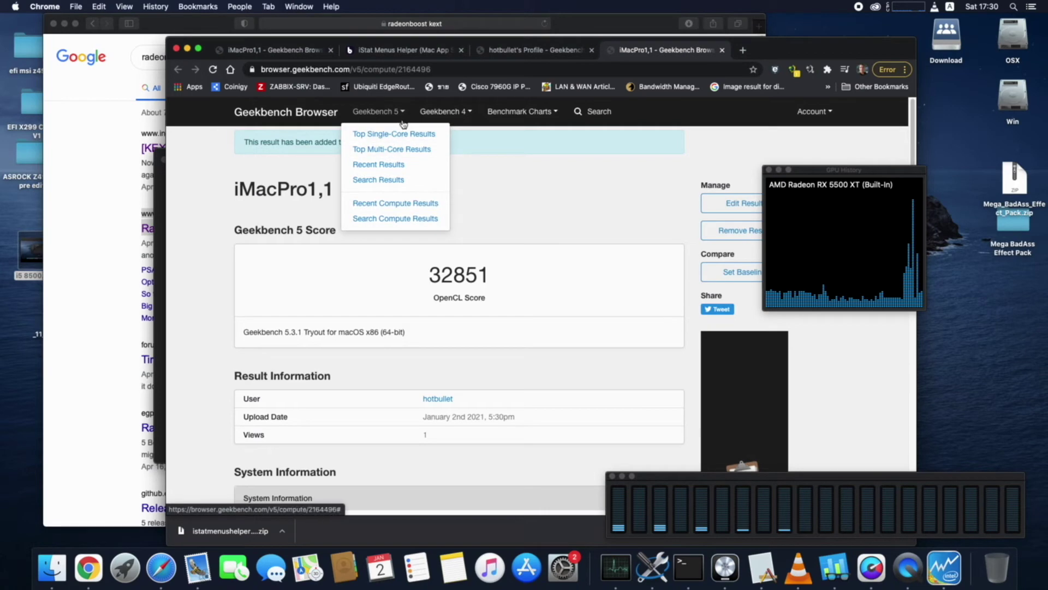
left_click(828, 113)
left_click(811, 130)
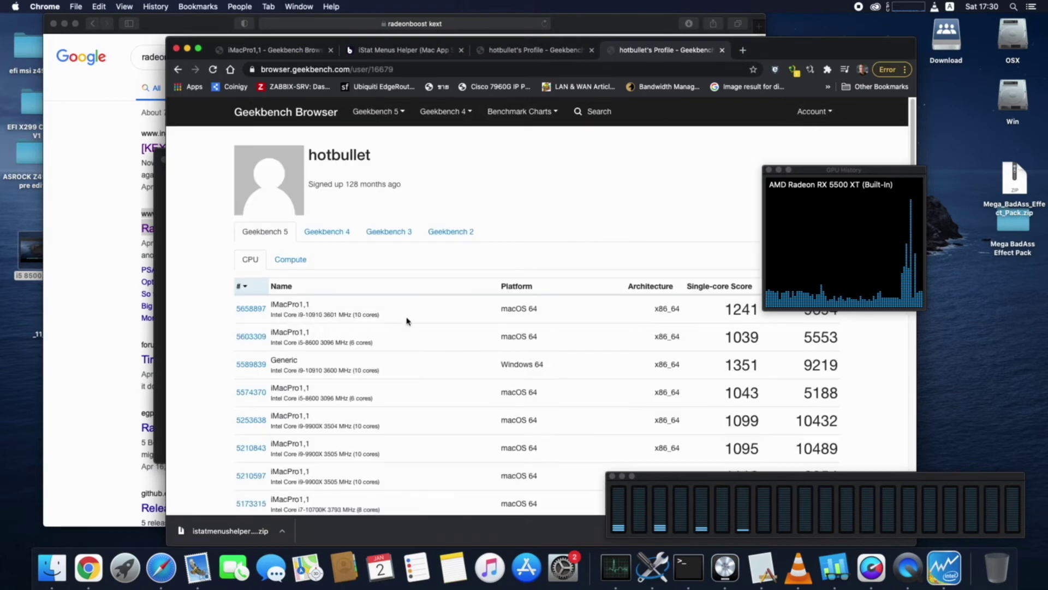
- Show the profile's Compute results sorted by compute score, highest first
left_click(302, 260)
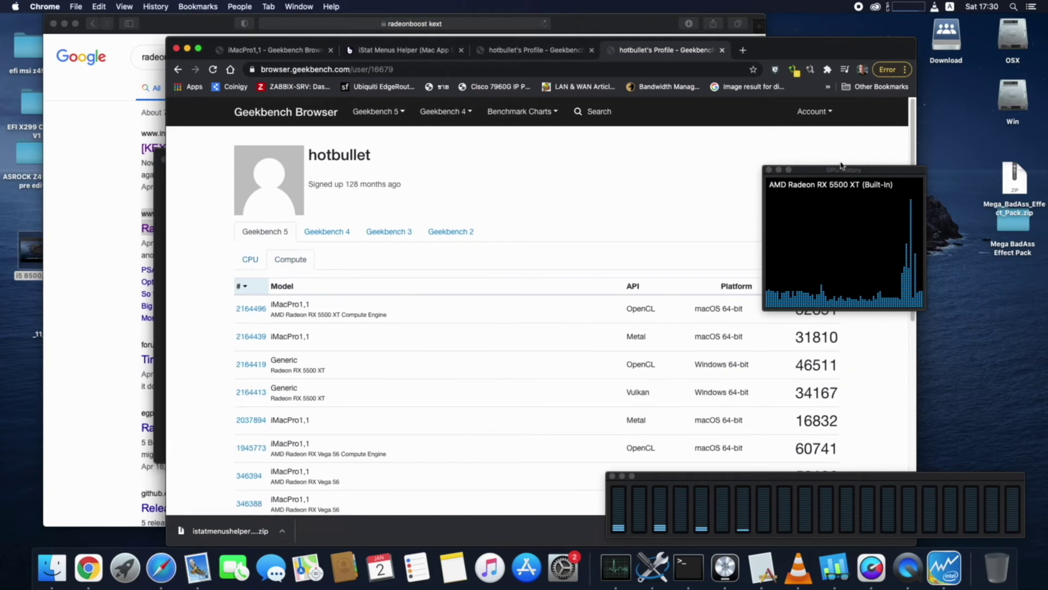
left_click_drag(877, 159, 929, 75)
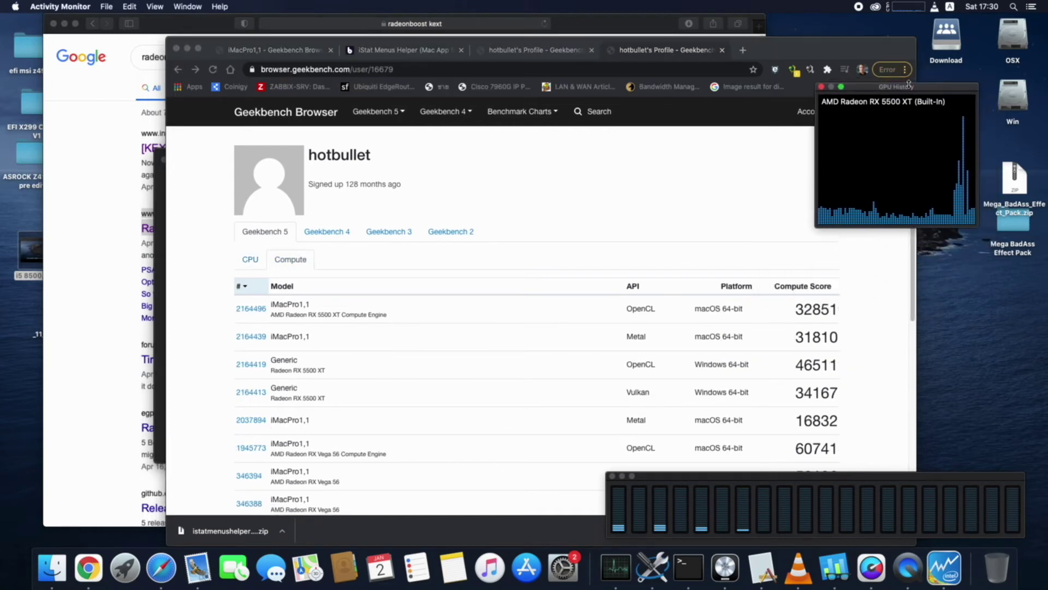
left_click(812, 288)
left_click(813, 288)
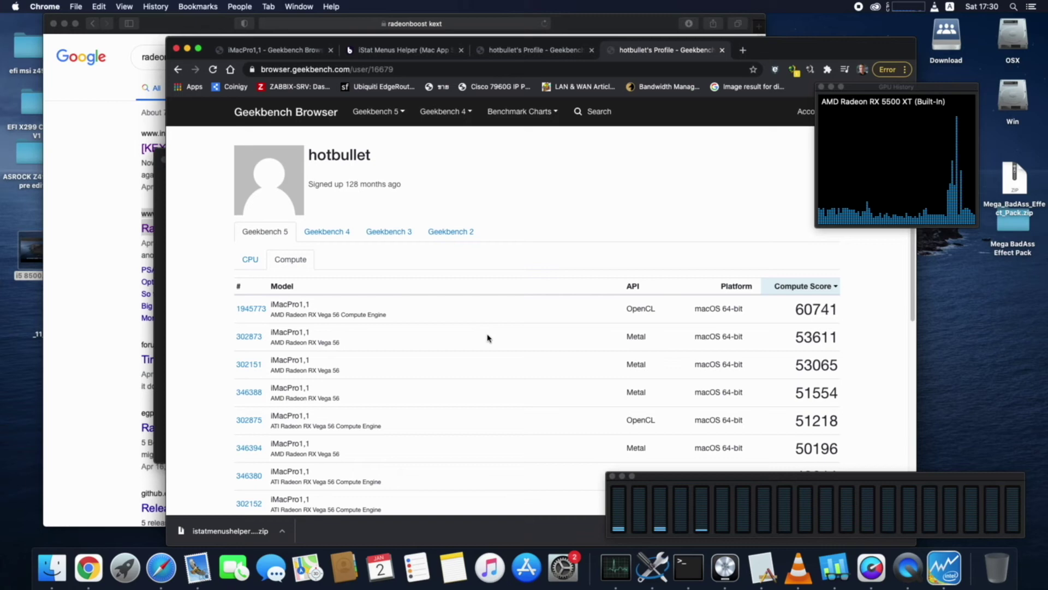
scroll(488, 338, "down", 1)
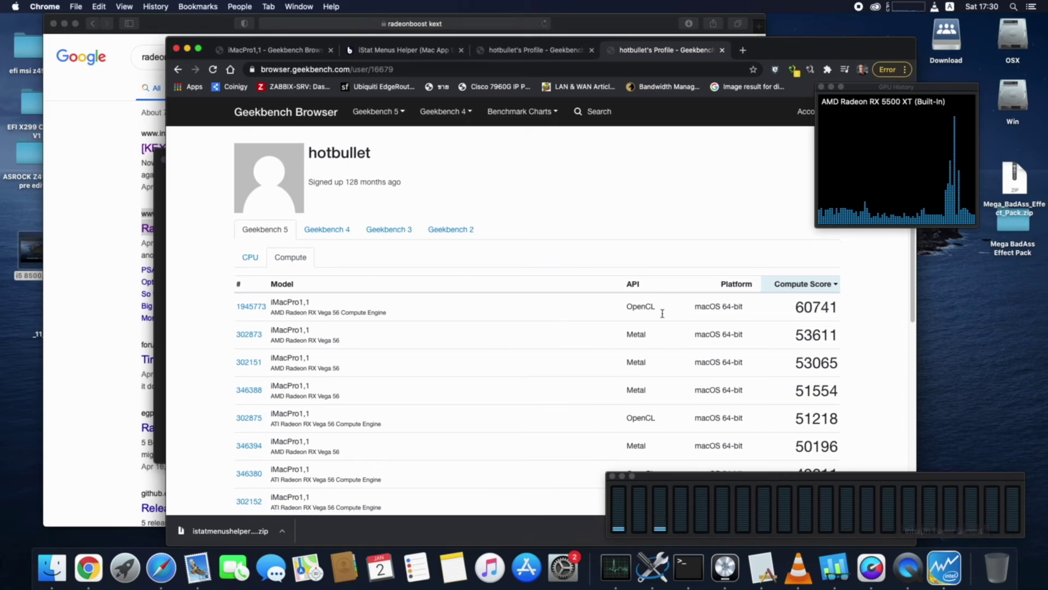
- Close the iStat Menus Helper and iMacPro1,1 result tabs, leaving two profile tabs
left_click(514, 52)
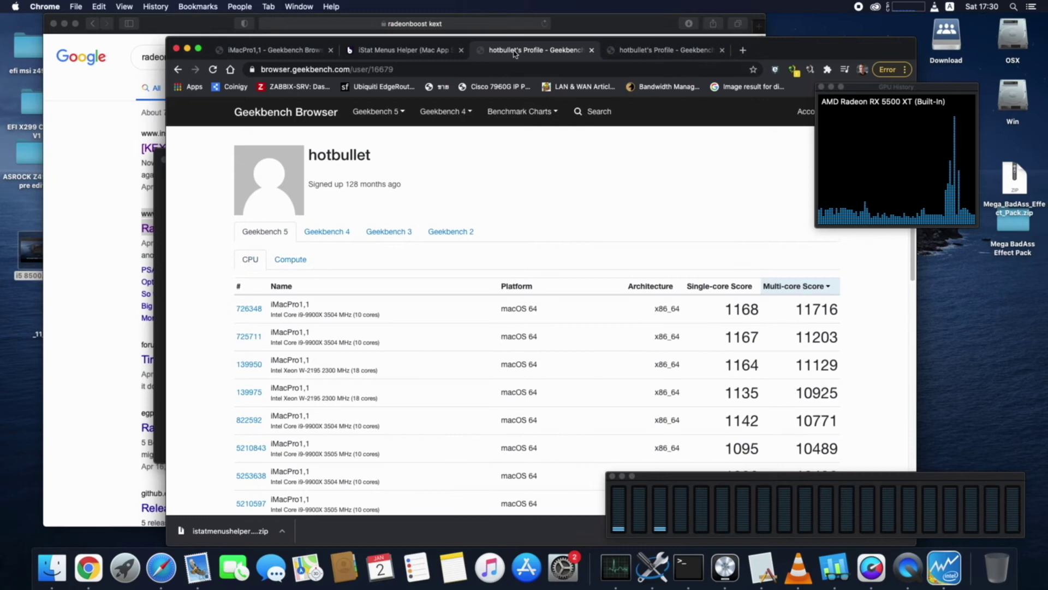
left_click(439, 51)
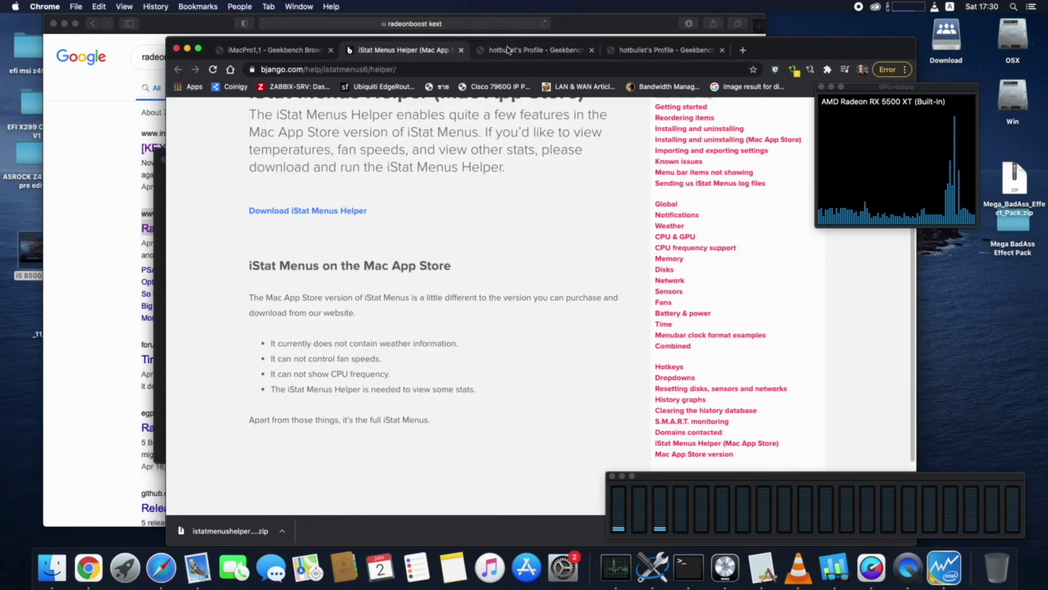
left_click(459, 51)
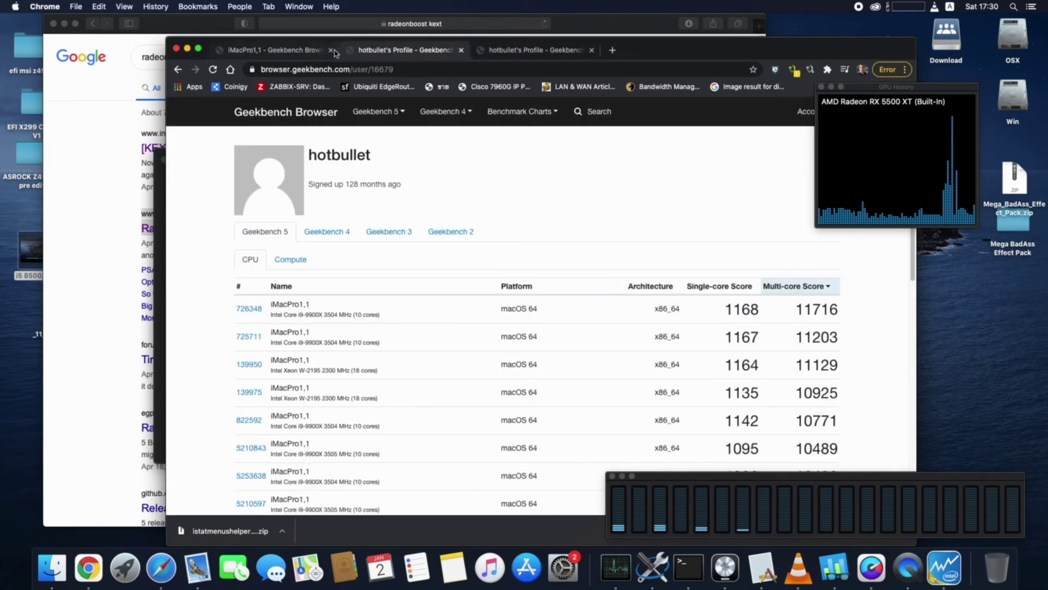
left_click(331, 50)
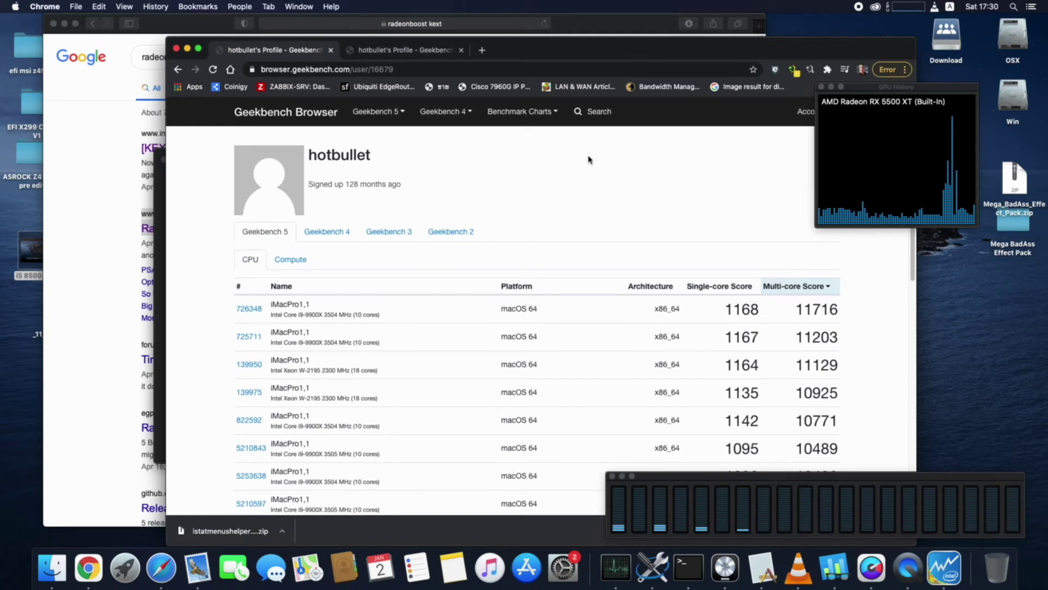
left_click(401, 51)
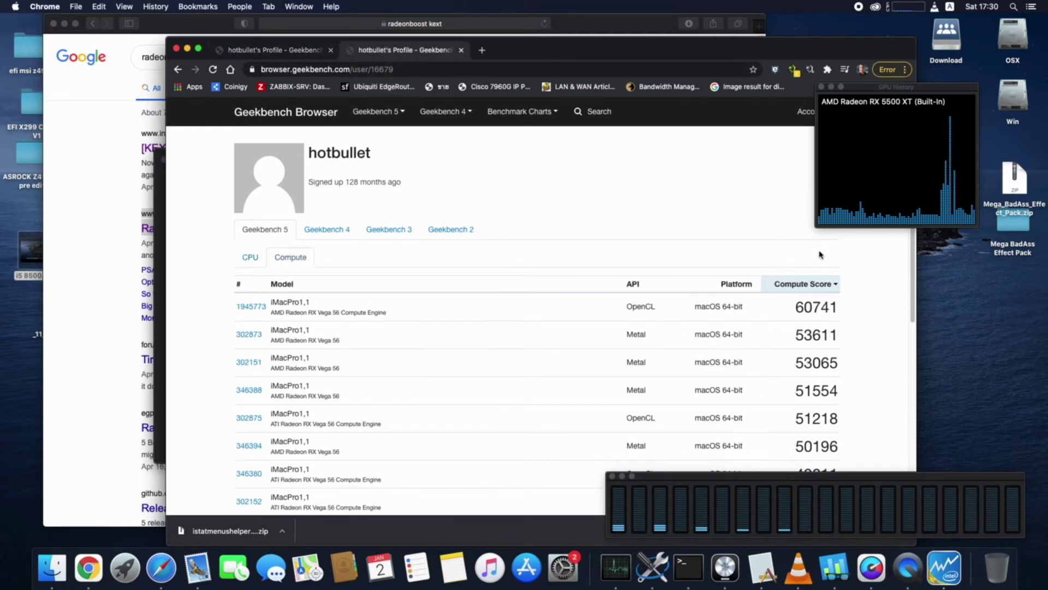
- Highlight the RX 5500 XT Compute results from 46511 downward
scroll(819, 255, "down", 3)
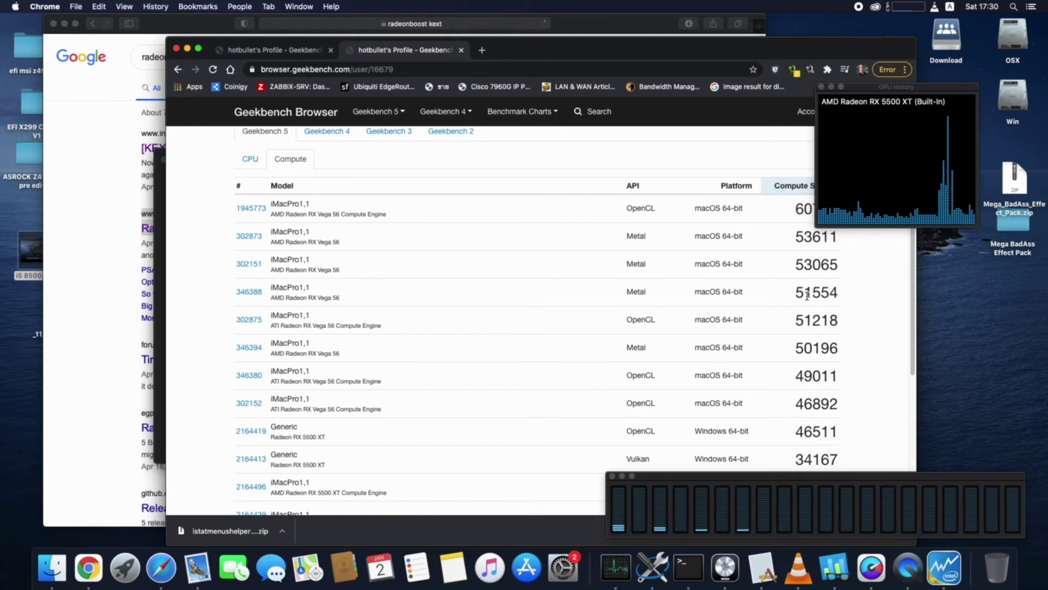
scroll(807, 294, "up", 2)
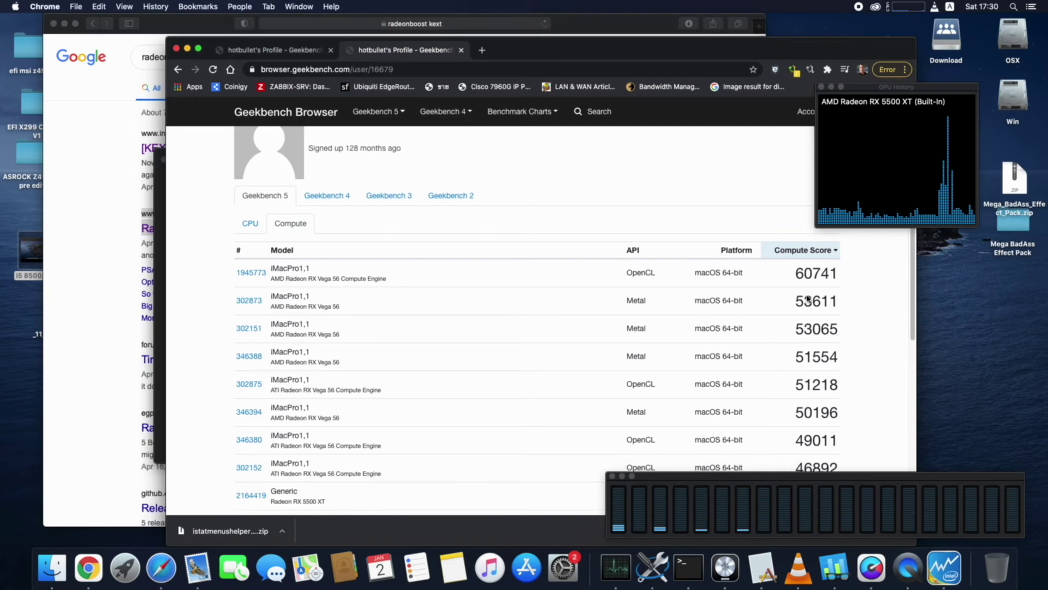
scroll(807, 297, "down", 3)
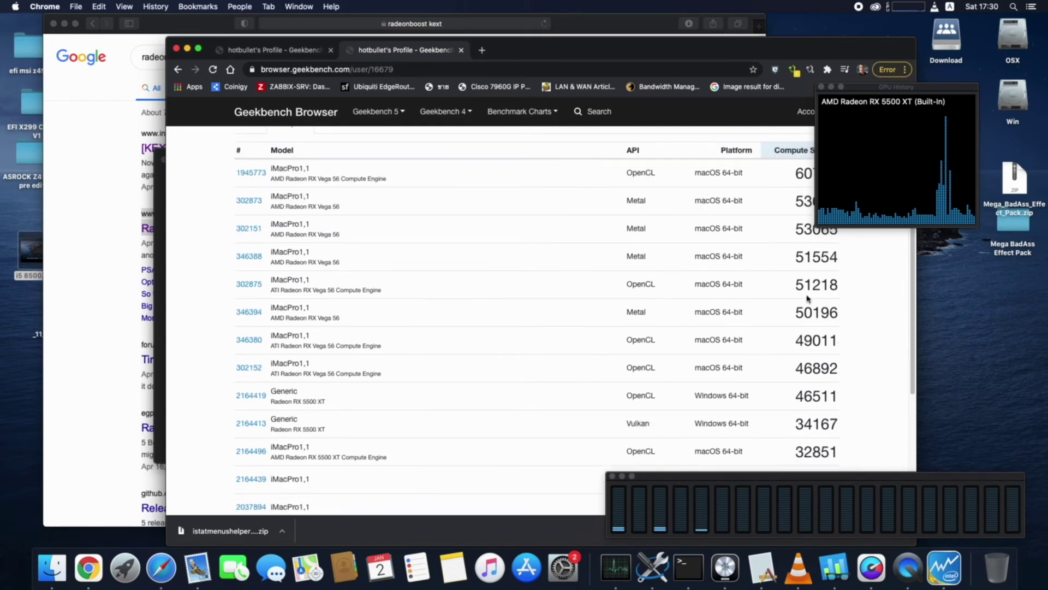
scroll(807, 298, "down", 1)
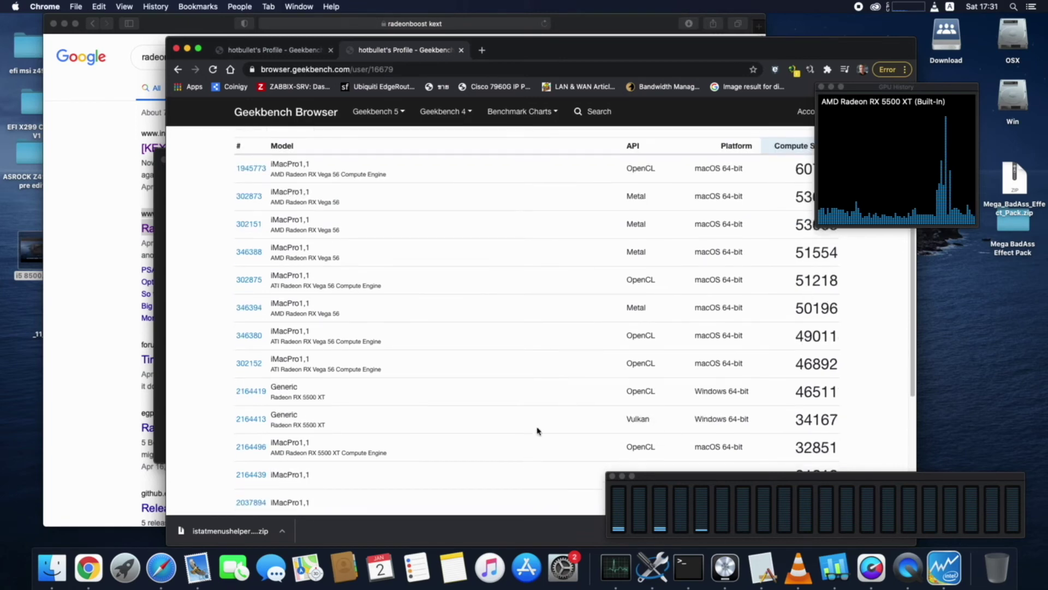
left_click_drag(544, 402, 834, 394)
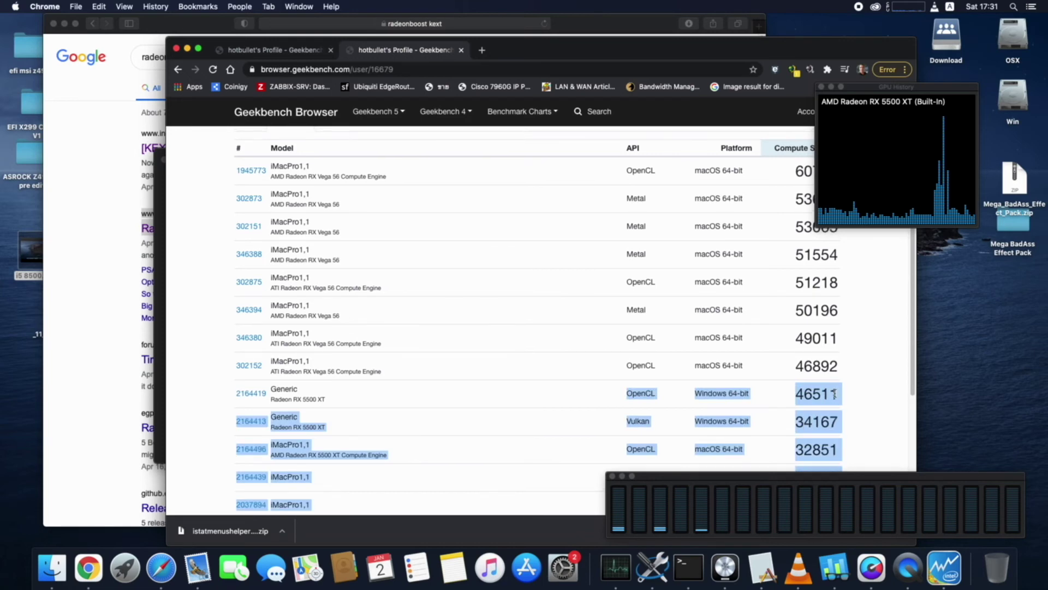
scroll(834, 393, "down", 2)
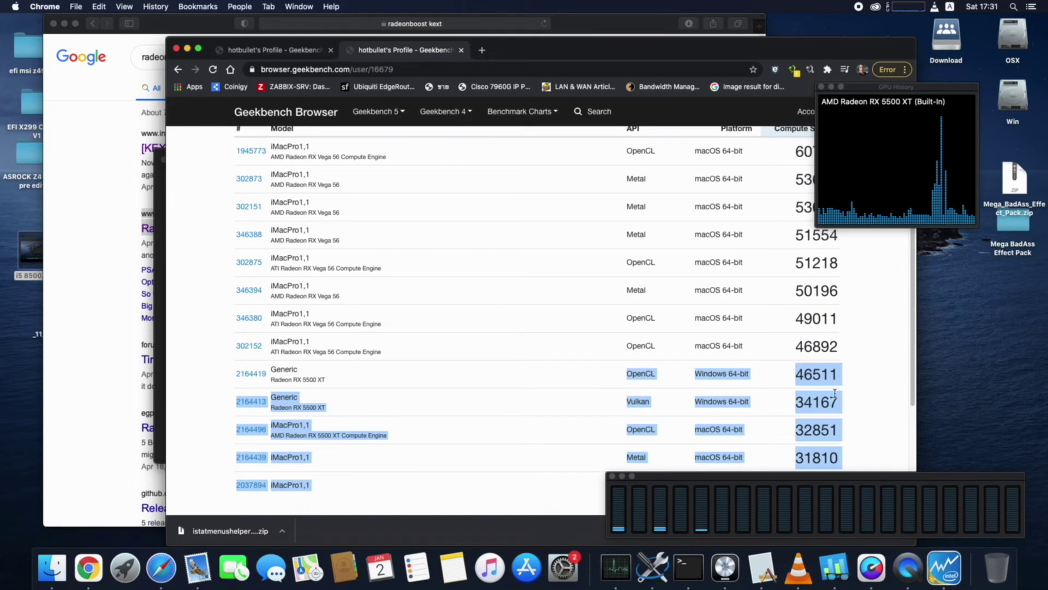
scroll(835, 394, "down", 2)
- Move the Geekbench 4 window to the centre and run its CPU benchmark
scroll(834, 394, "down", 2)
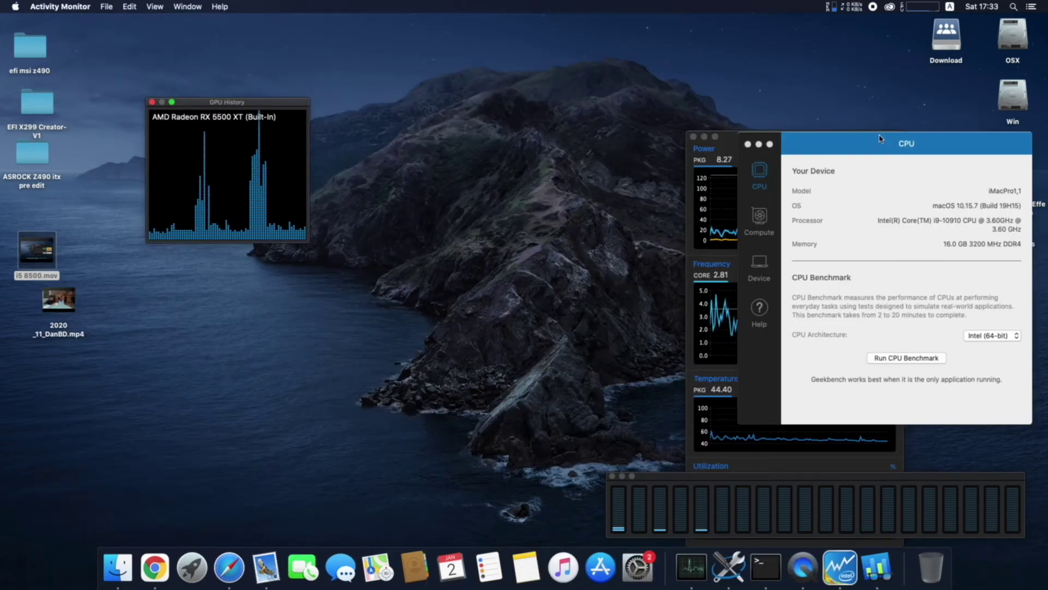
left_click_drag(837, 141, 449, 87)
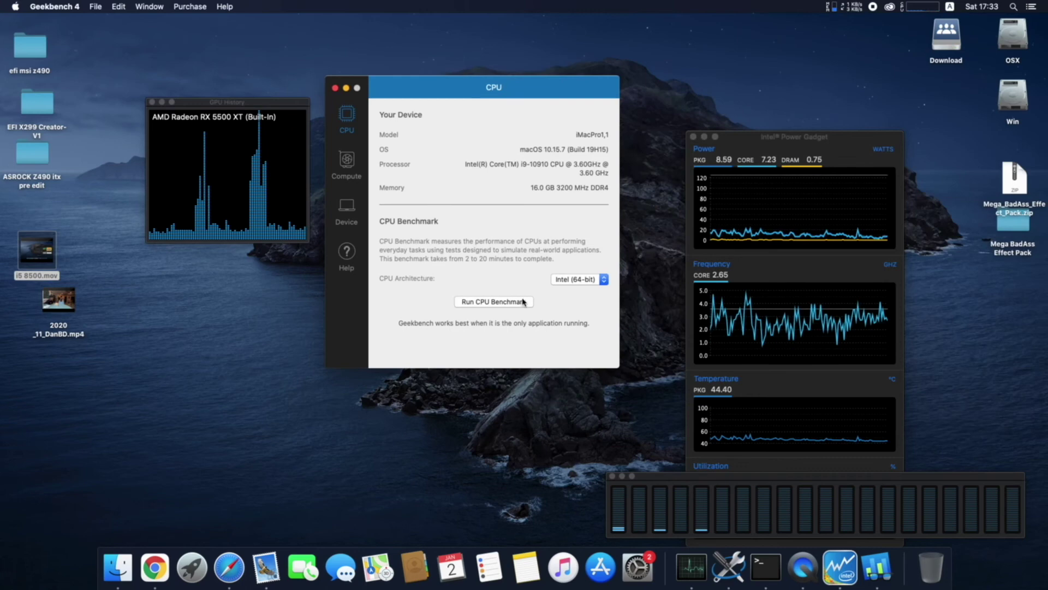
left_click(503, 301)
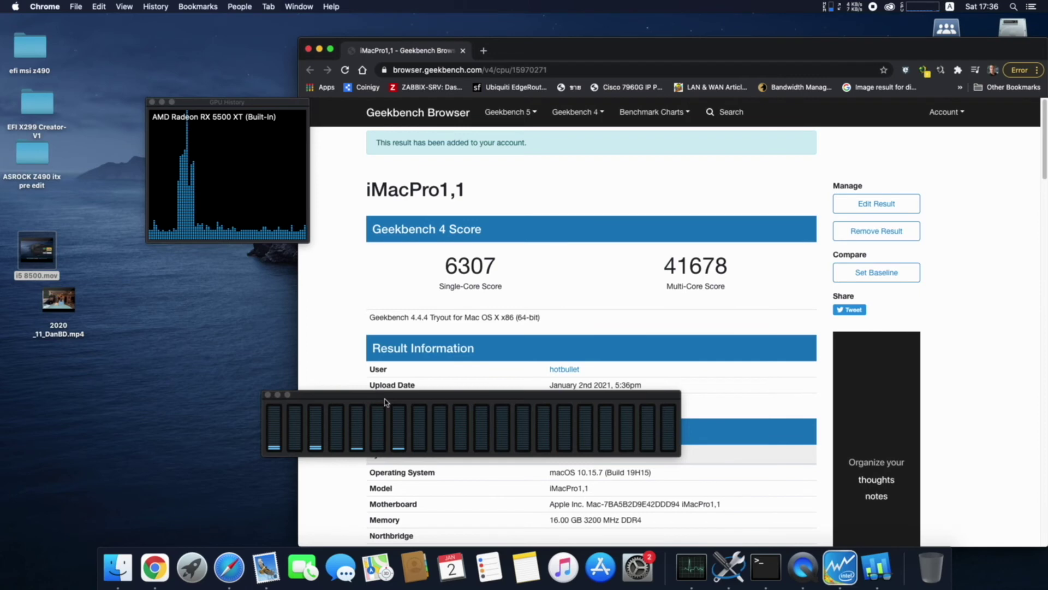
- Open the account profile and sort its saved results by multi-core score, highest first
left_click(964, 115)
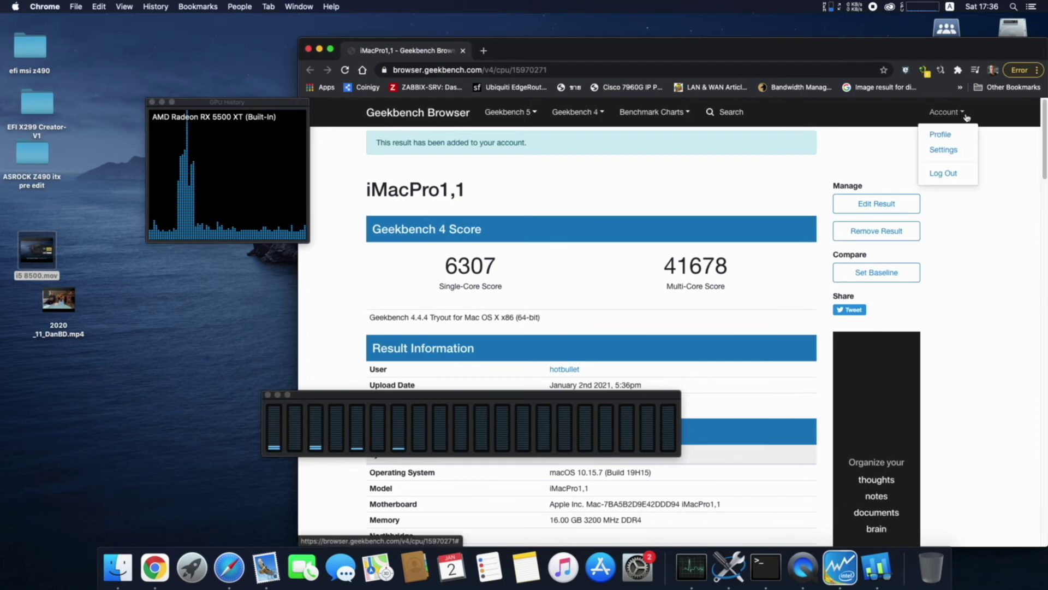
left_click(942, 134)
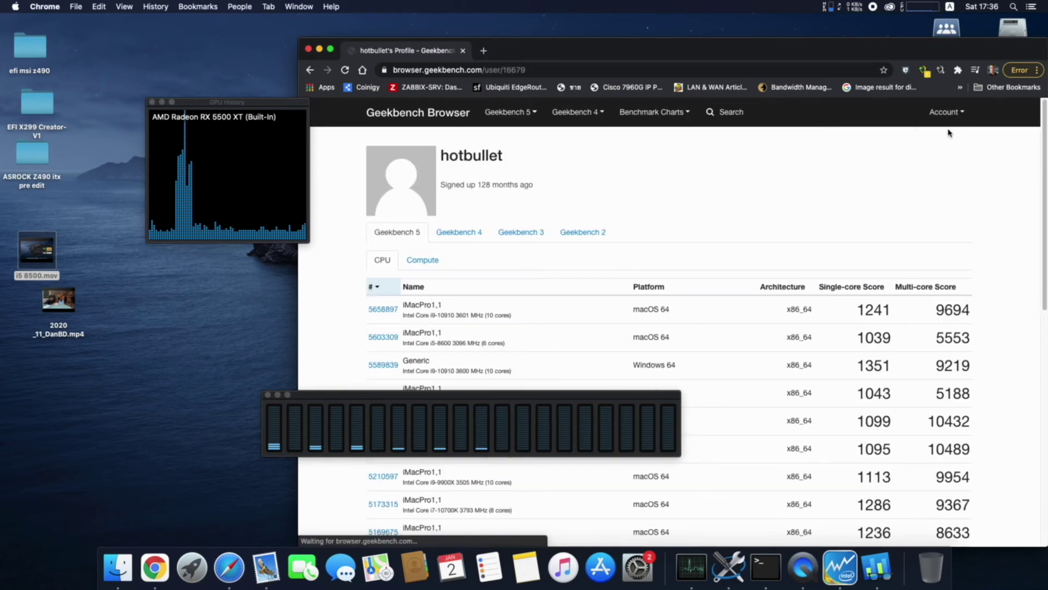
left_click(946, 293)
left_click(946, 294)
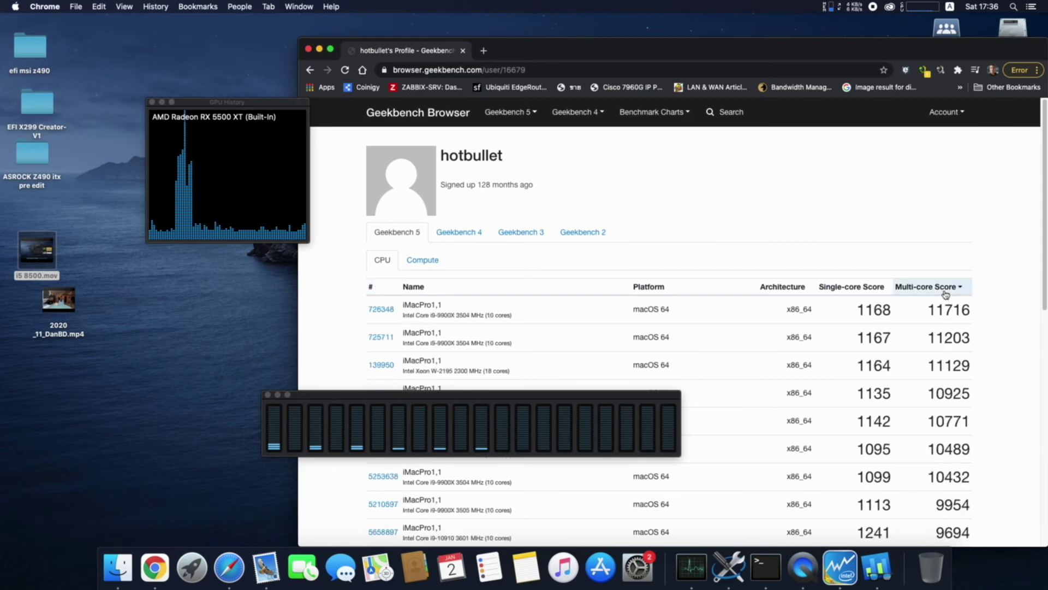
- Show the Geekbench 4 results sorted by multi-core score descending, with the CPU meter window closed
left_click(476, 233)
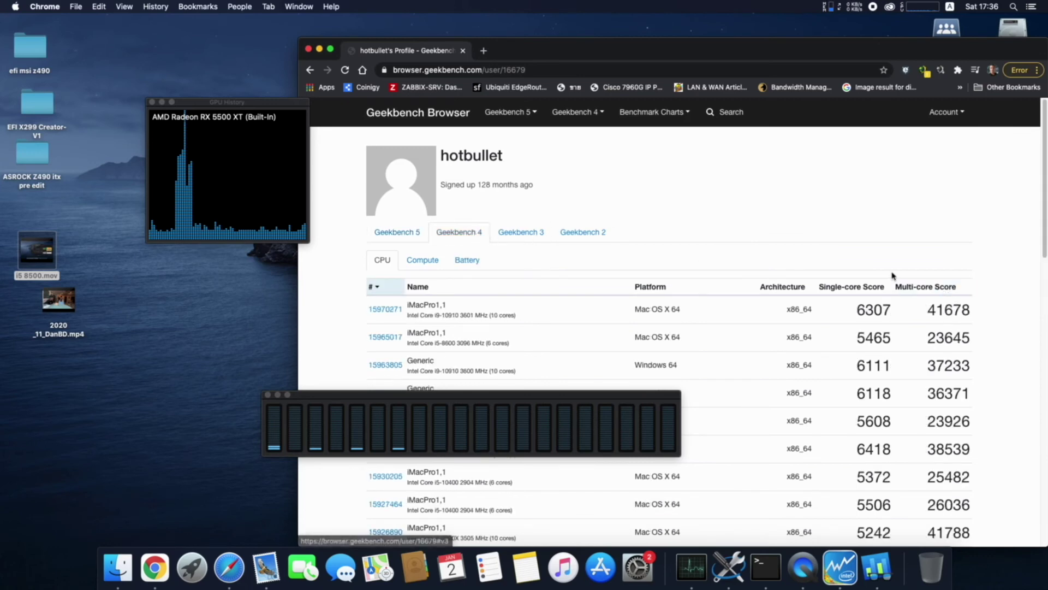
left_click(940, 288)
left_click(938, 293)
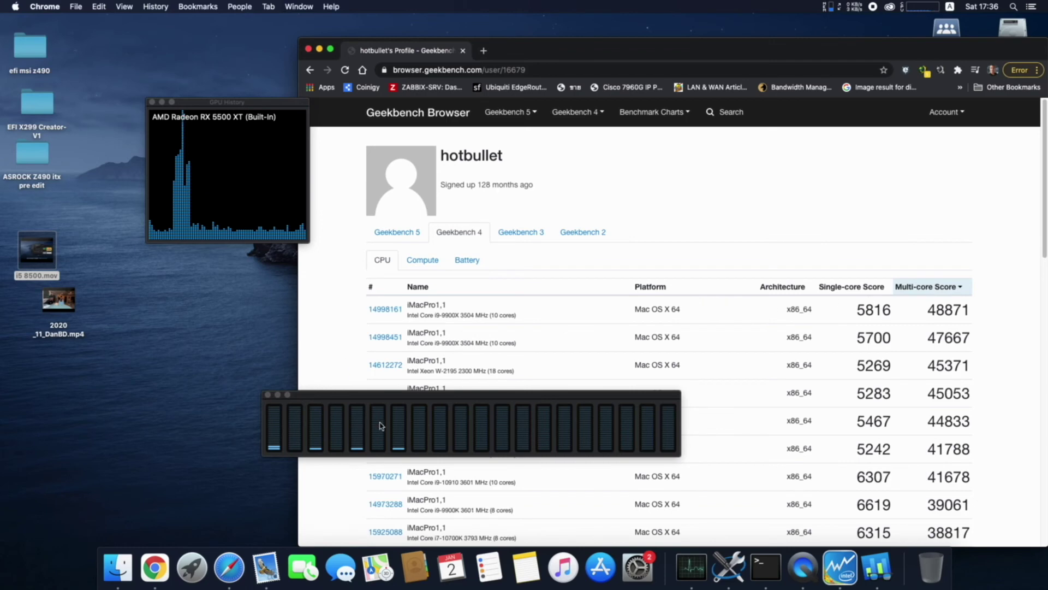
left_click(268, 395)
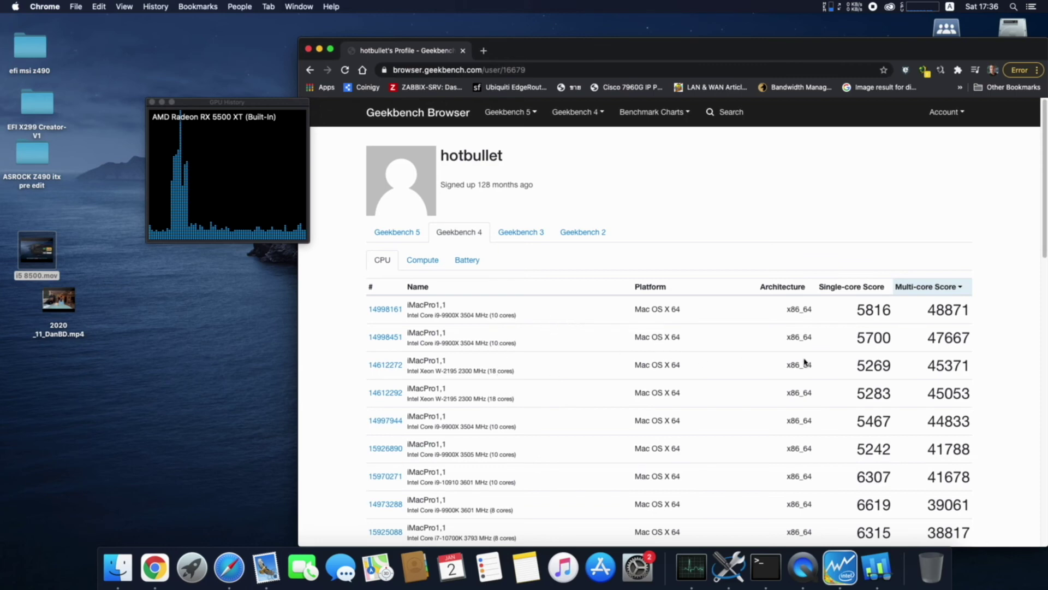
- Highlight the lower result rows, including the 39061 score and this machine's result, then close the browser
scroll(805, 362, "down", 2)
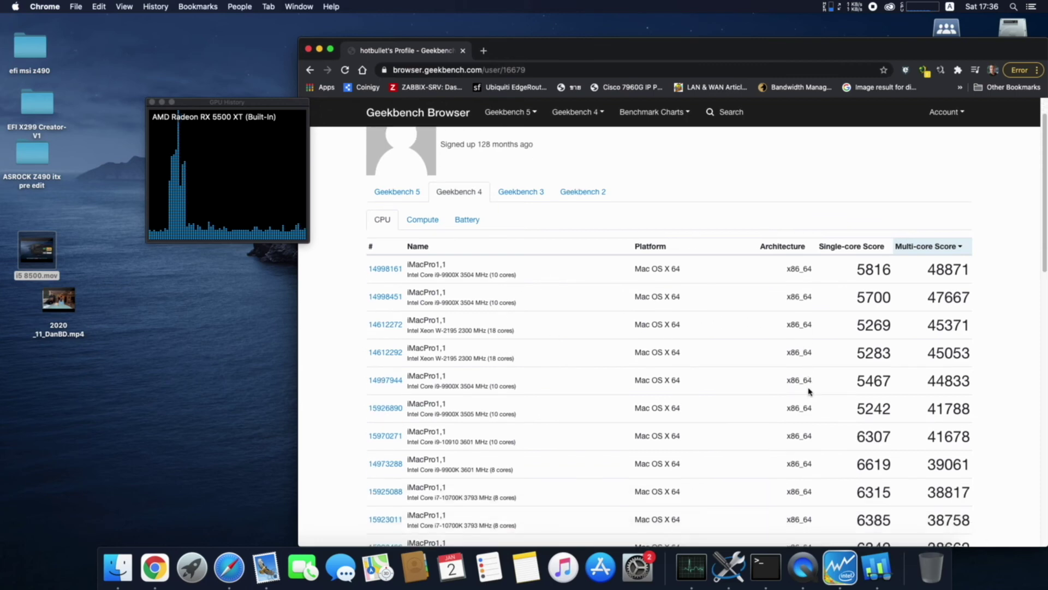
scroll(809, 391, "down", 1)
left_click_drag(987, 389, 420, 248)
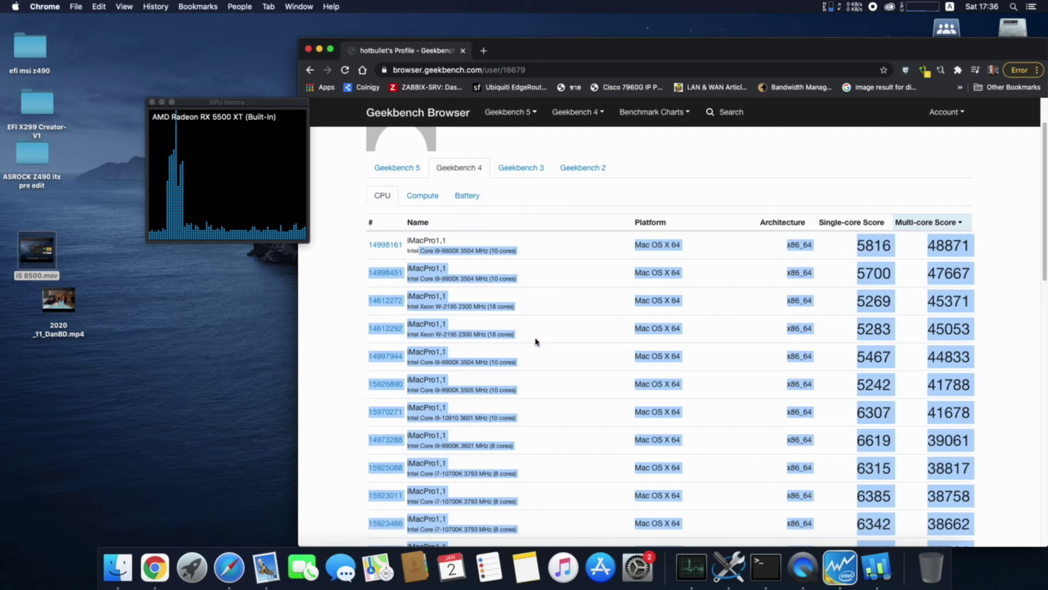
scroll(535, 342, "down", 1)
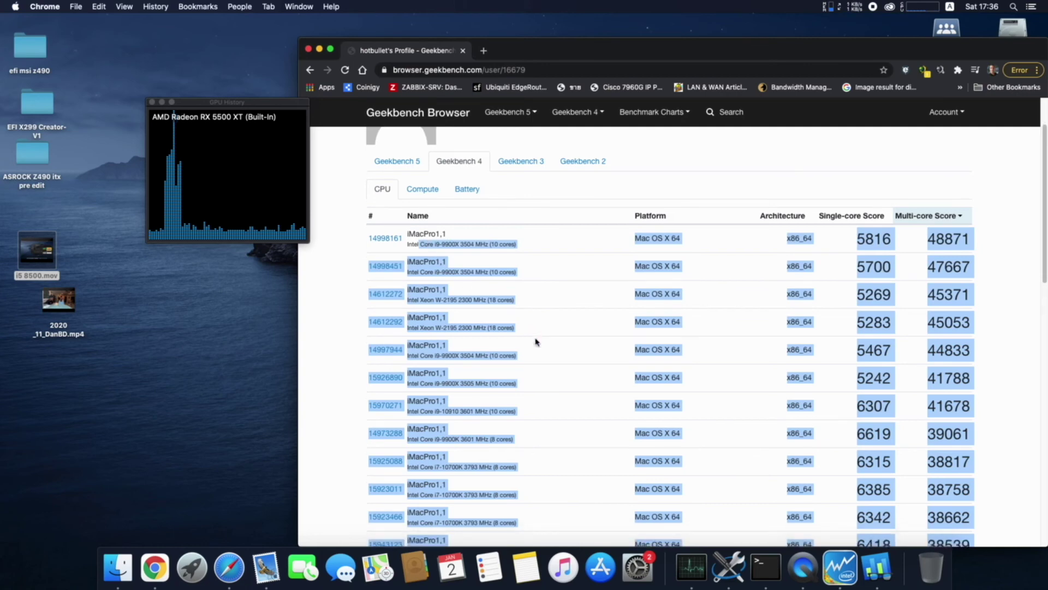
left_click_drag(971, 443, 880, 425)
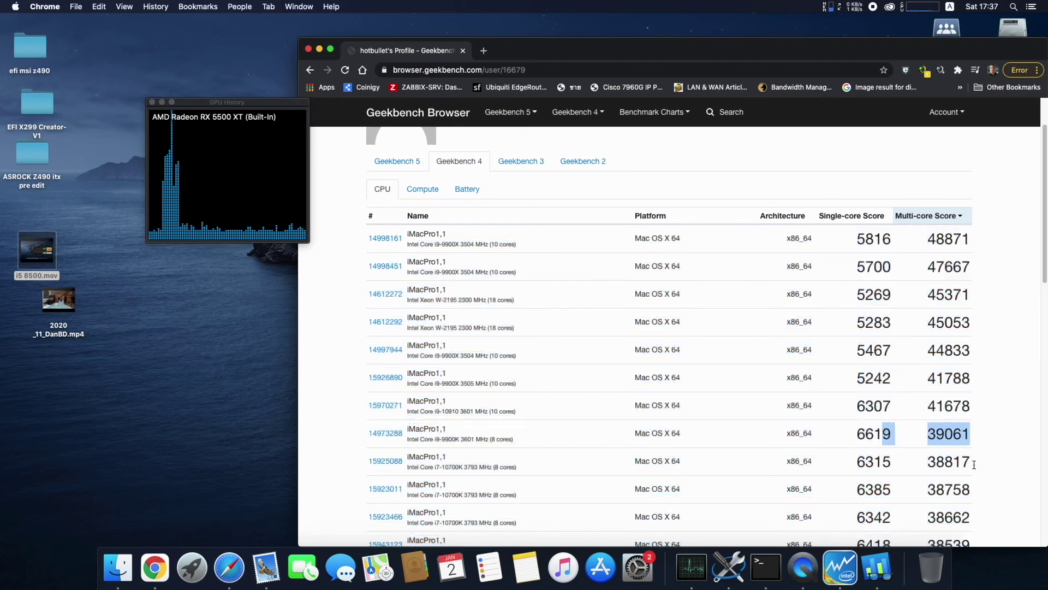
left_click_drag(974, 465, 349, 401)
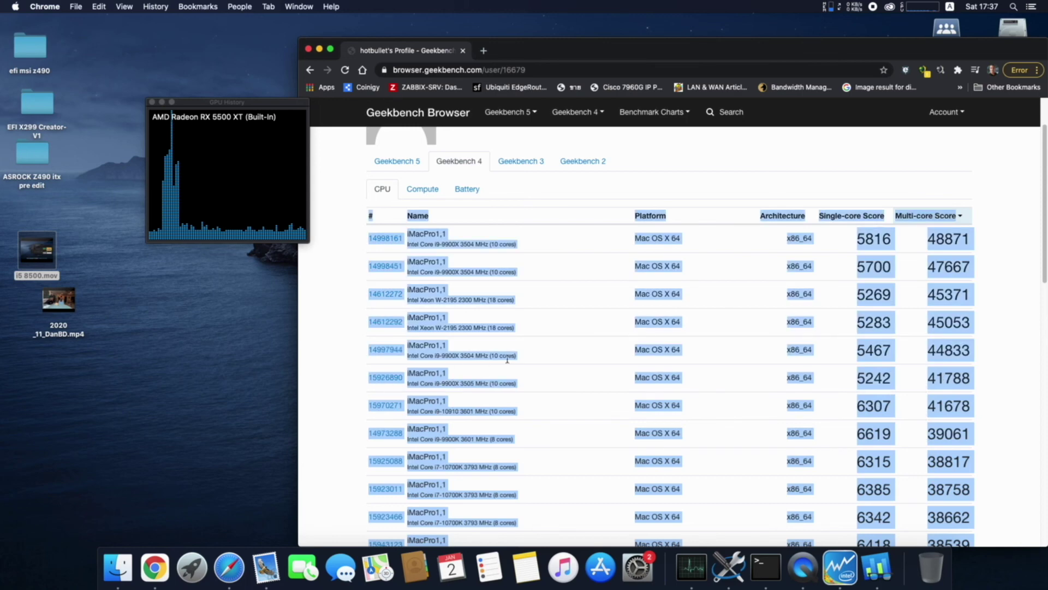
scroll(550, 445, "down", 15)
scroll(551, 437, "up", 20)
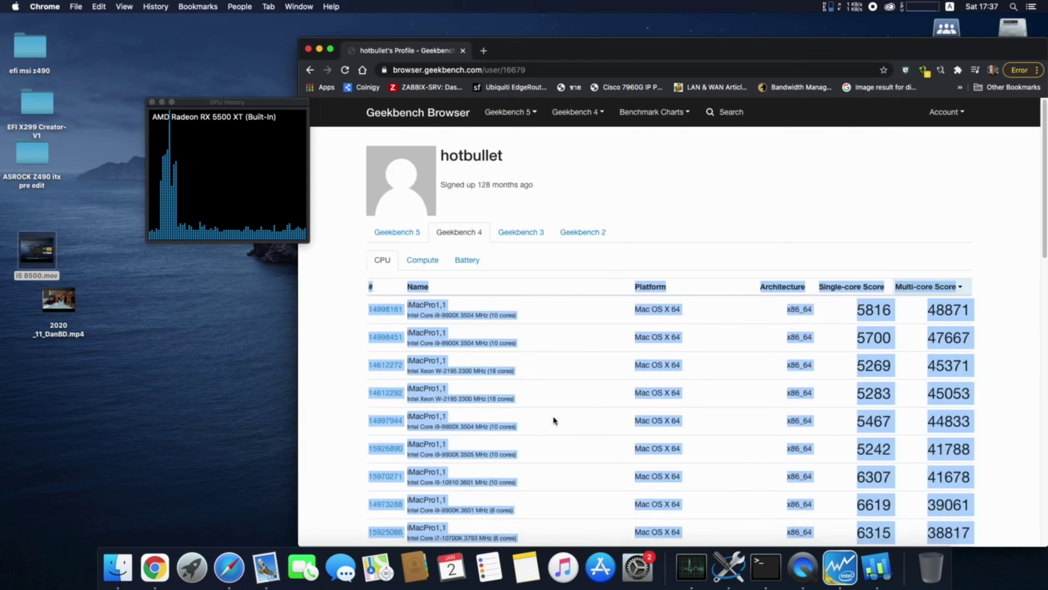
left_click(463, 50)
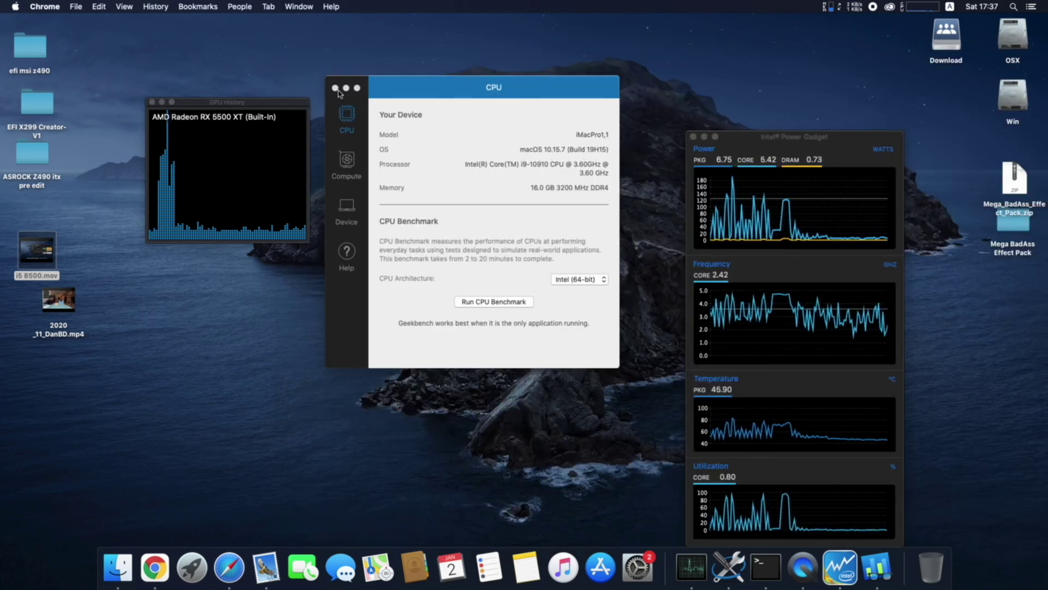
- Launch Final Cut Pro by searching 'fina' in Launchpad
left_click(199, 566)
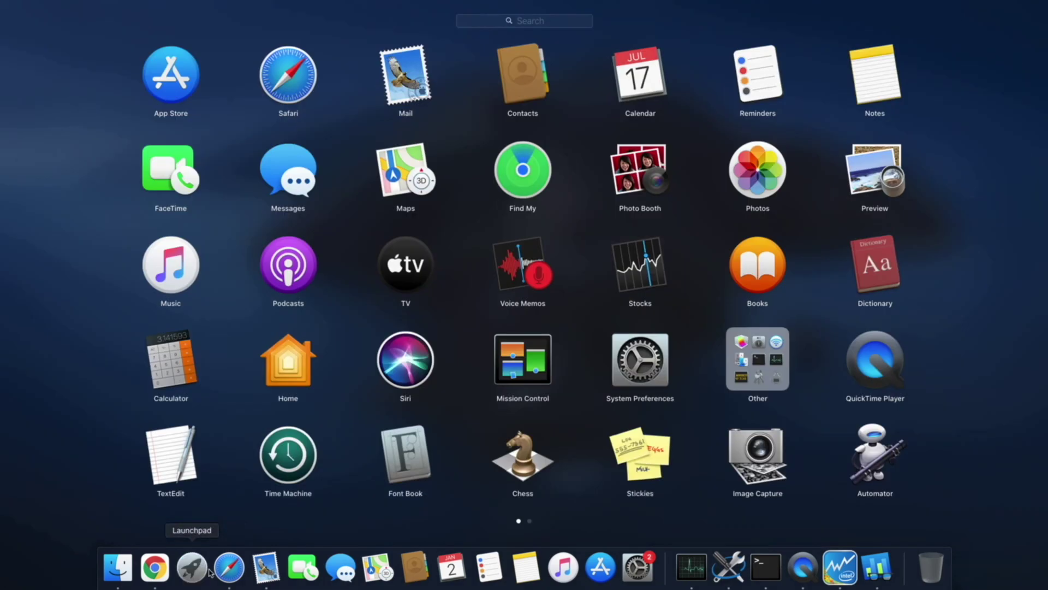
left_click(527, 21)
type("fina")
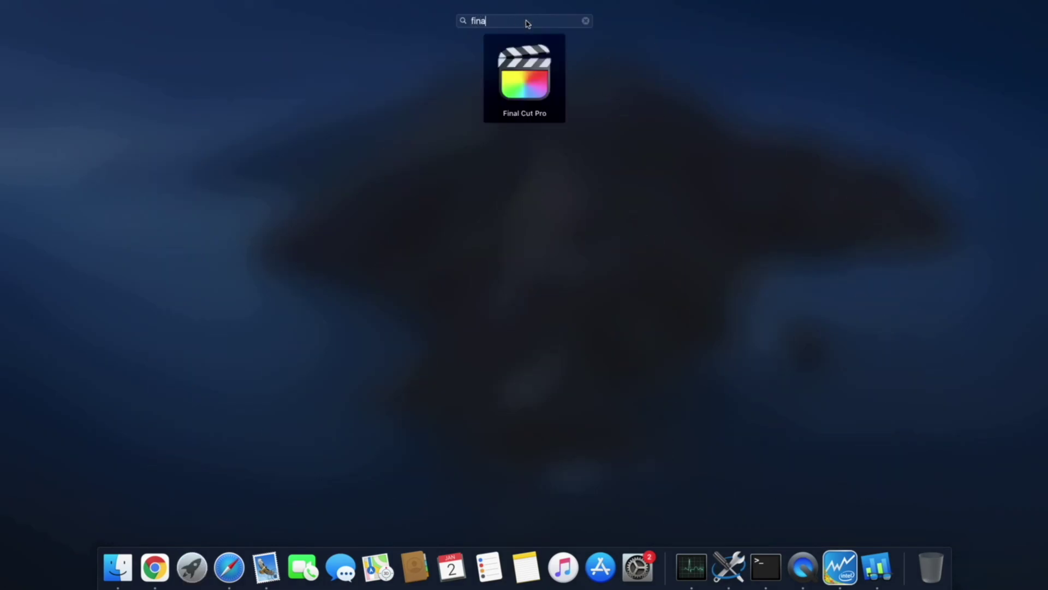
left_click(531, 63)
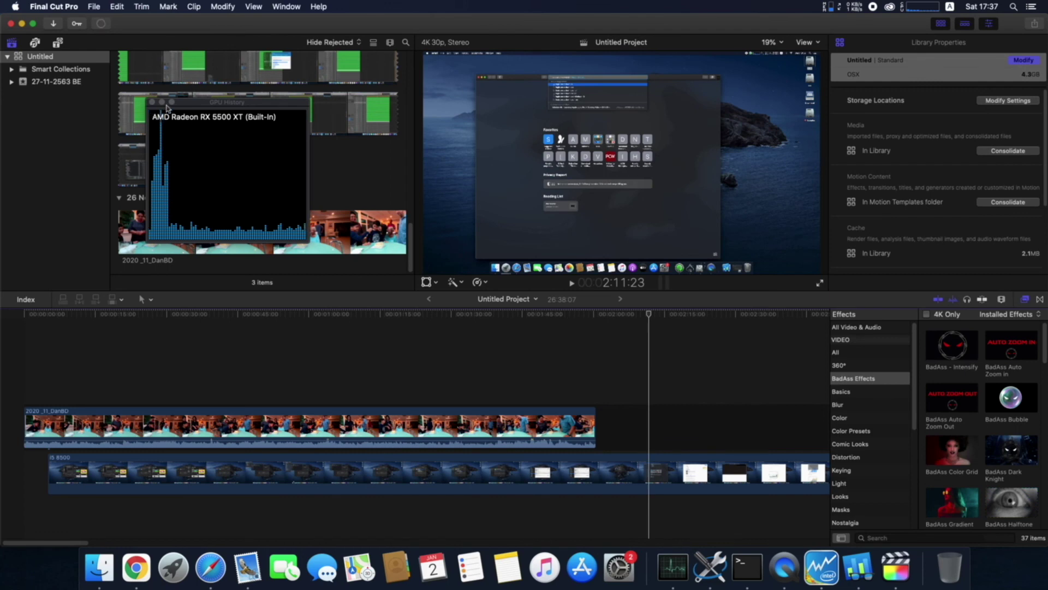
- Place the GPU History graph over the timeline and start playback of the project
left_click_drag(206, 103, 777, 286)
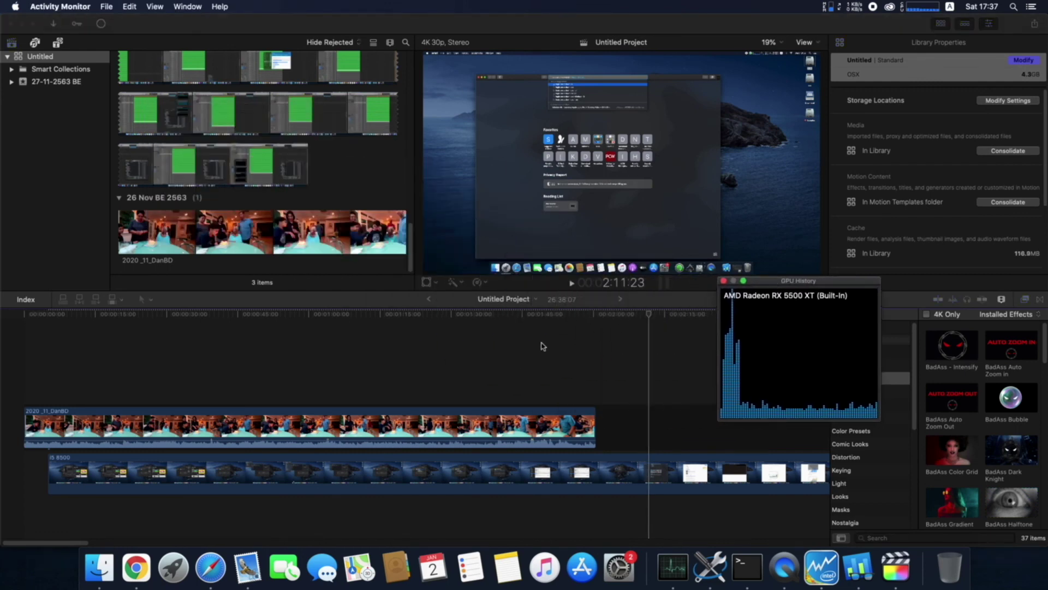
left_click(655, 322)
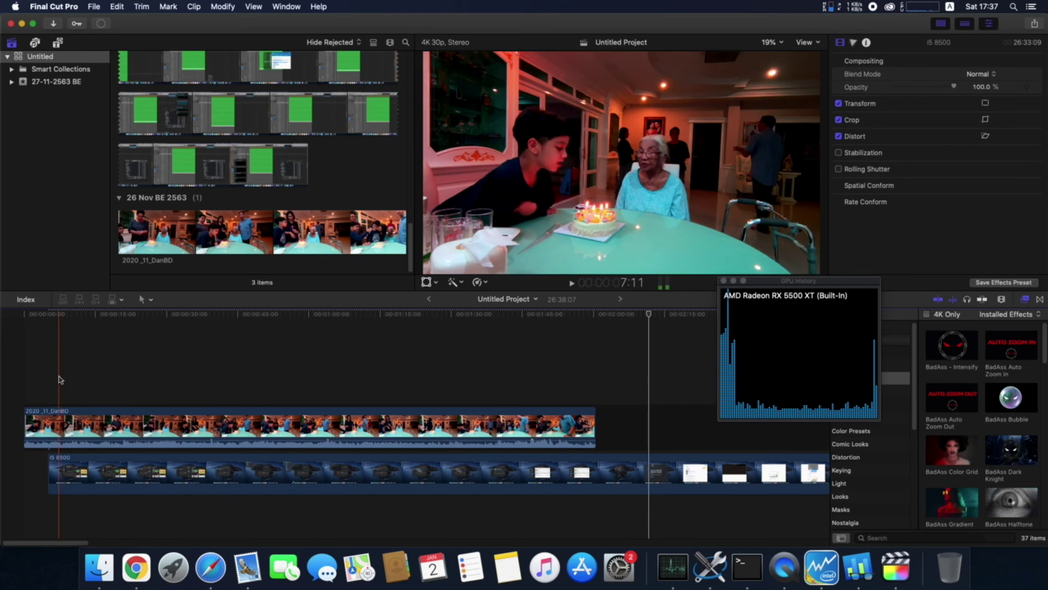
key("space")
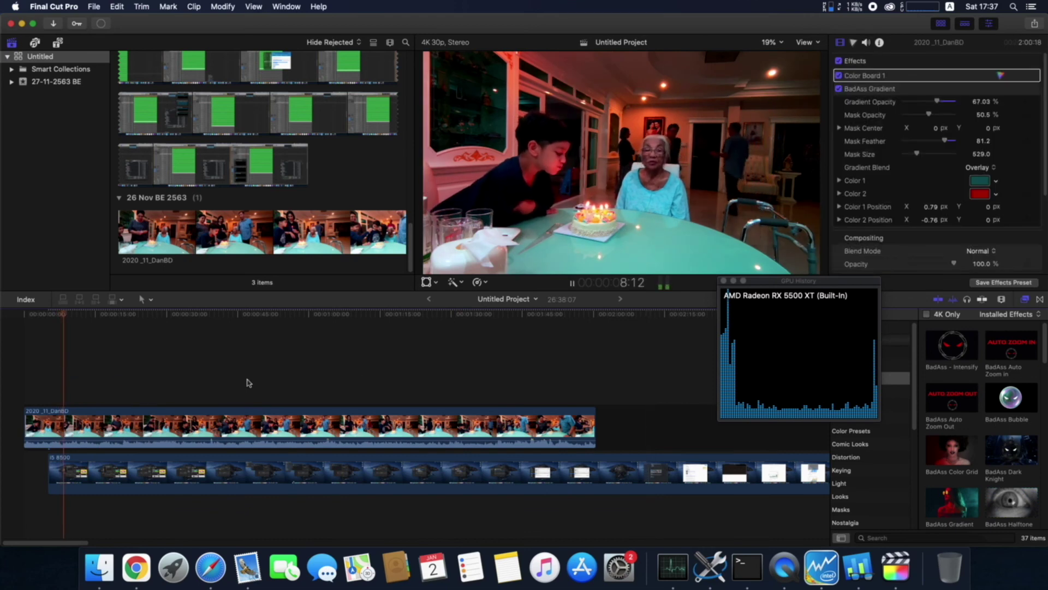
- Jump the playhead to about 0:55, 1:21, 1:48, the screen-recording clip, 0:40, 0:30 and 1:26
left_click(286, 344)
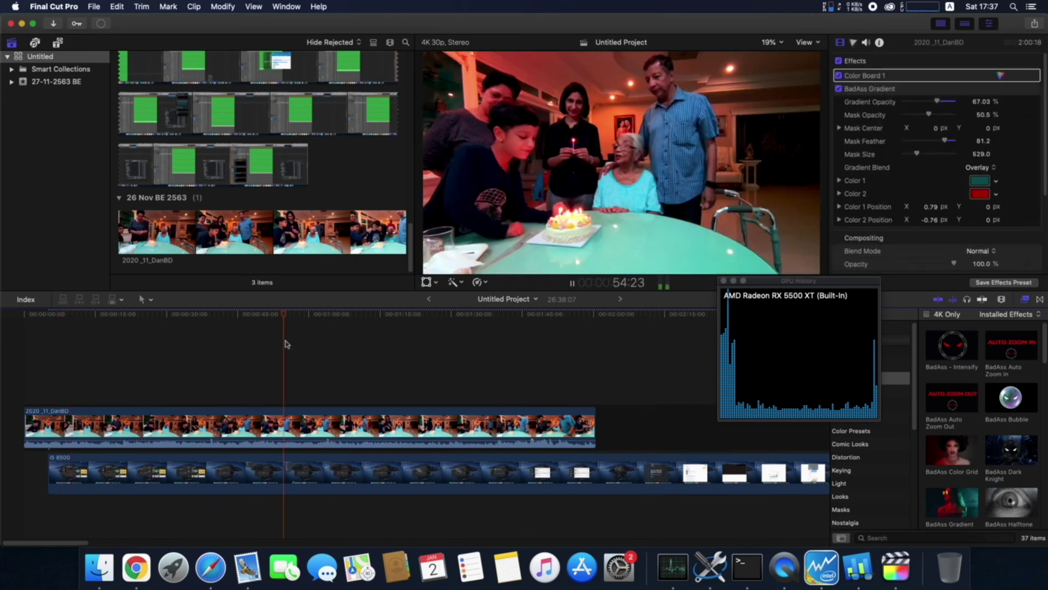
left_click(411, 340)
left_click(536, 345)
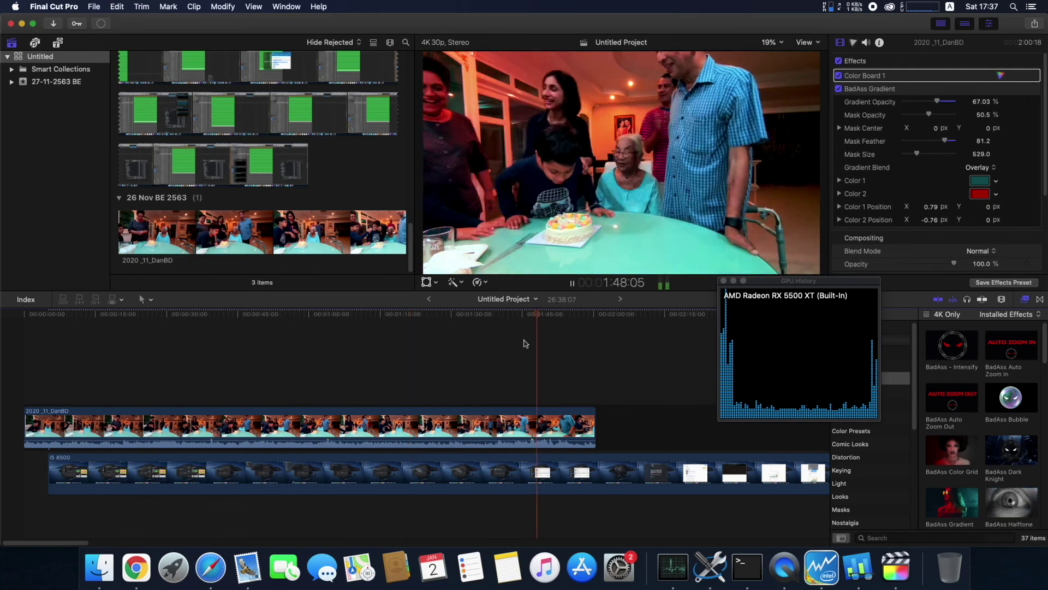
left_click(619, 344)
left_click(294, 341)
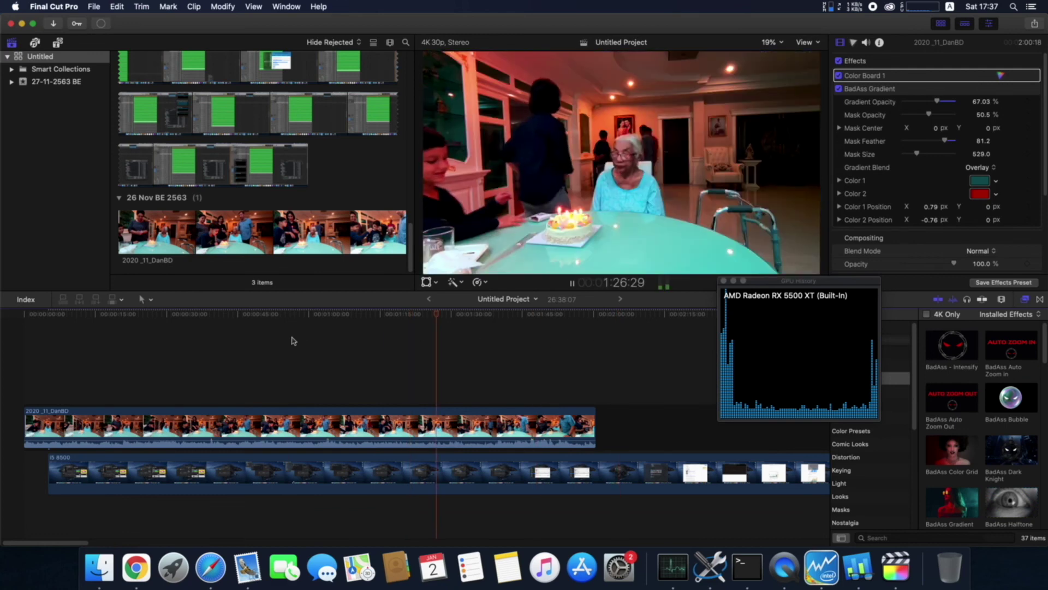
left_click(216, 335)
left_click(170, 341)
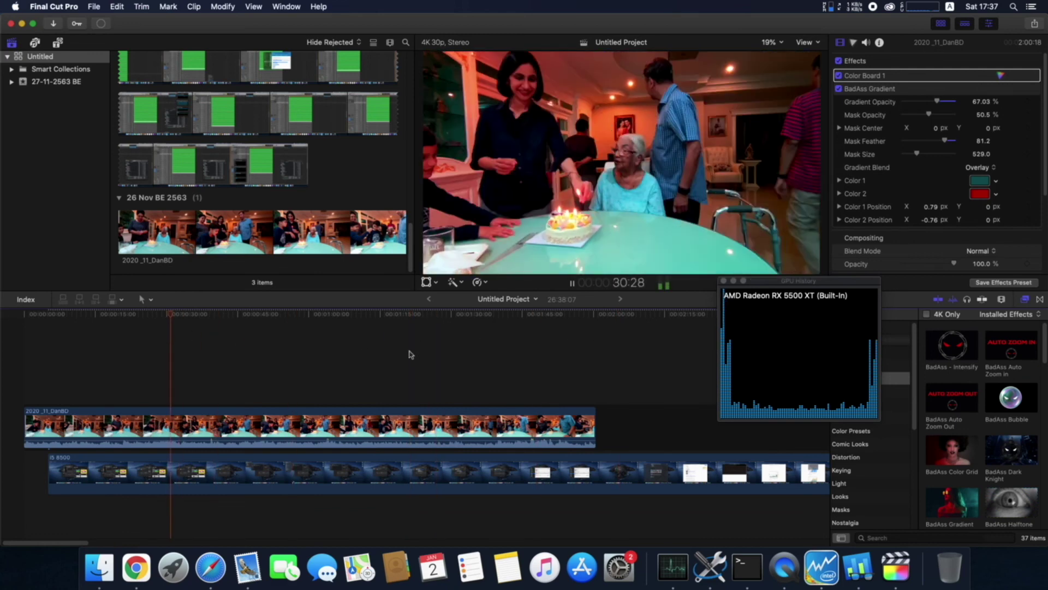
left_click(432, 355)
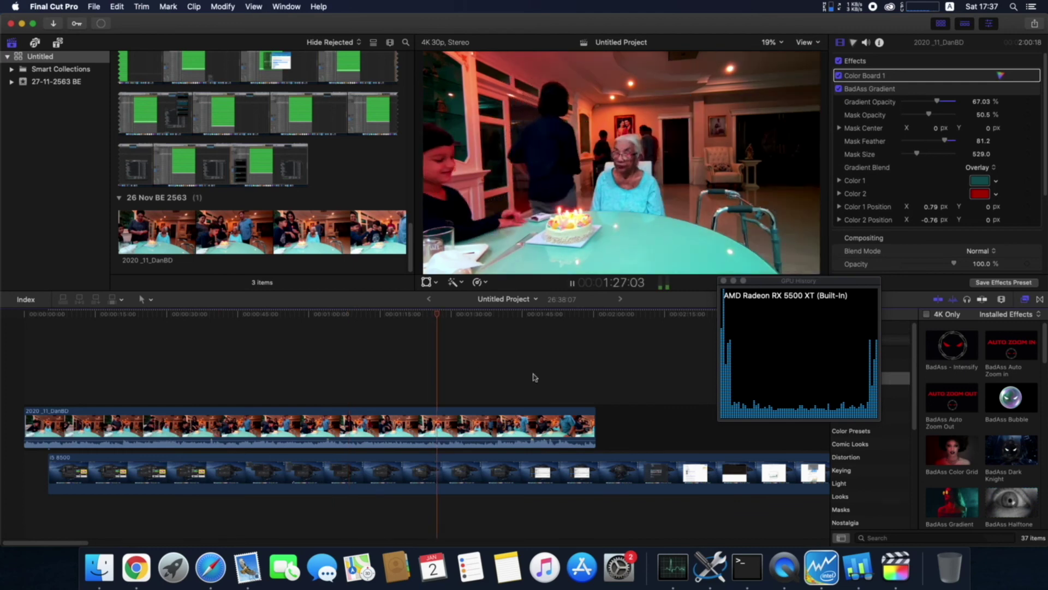
- Adjust the BadAss Gradient opacity to 80.13 % during playback, then quit Final Cut Pro
mouse_move(937, 102)
left_mouse_down()
mouse_move(962, 105)
mouse_move(918, 101)
mouse_move(921, 117)
mouse_move(943, 113)
left_mouse_up()
key("space")
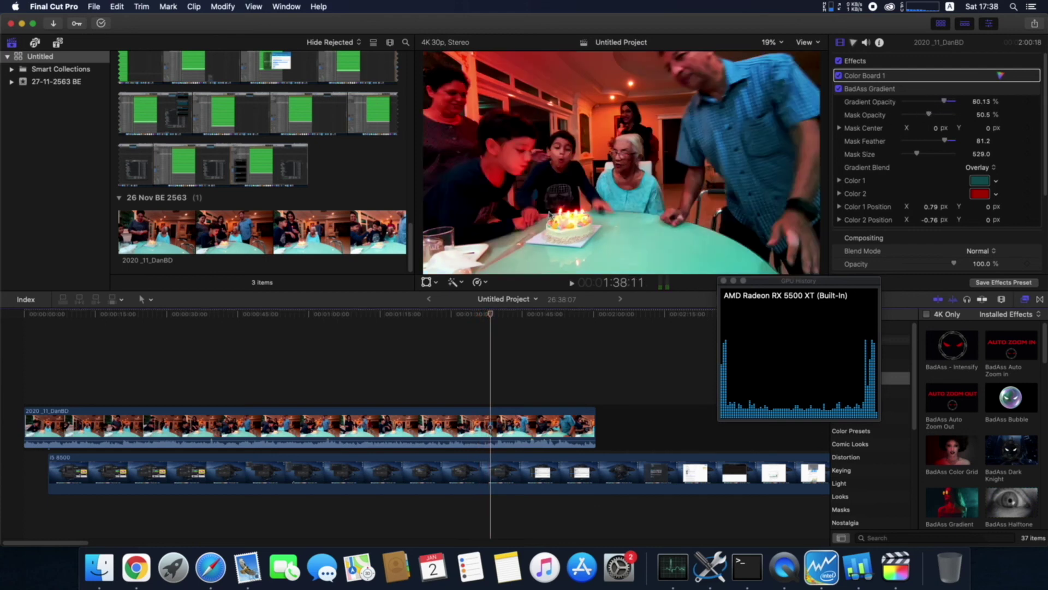
left_click(54, 7)
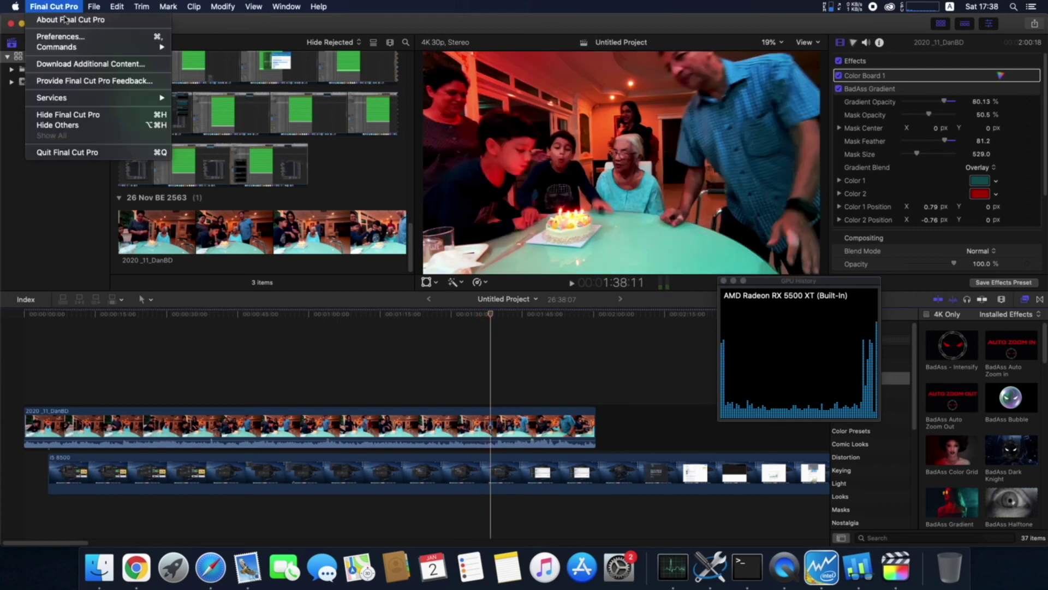
left_click(101, 151)
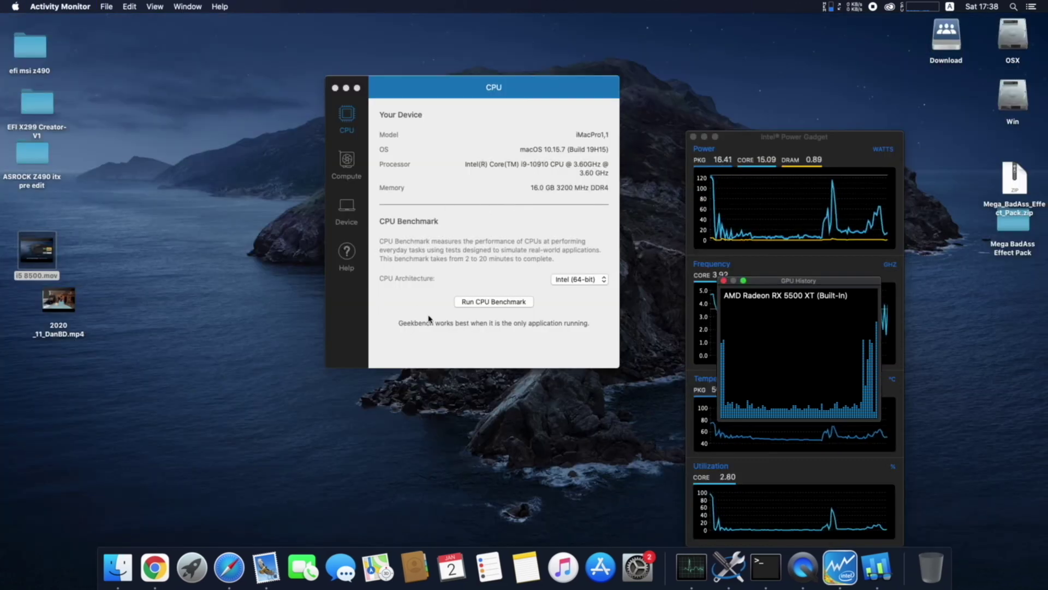